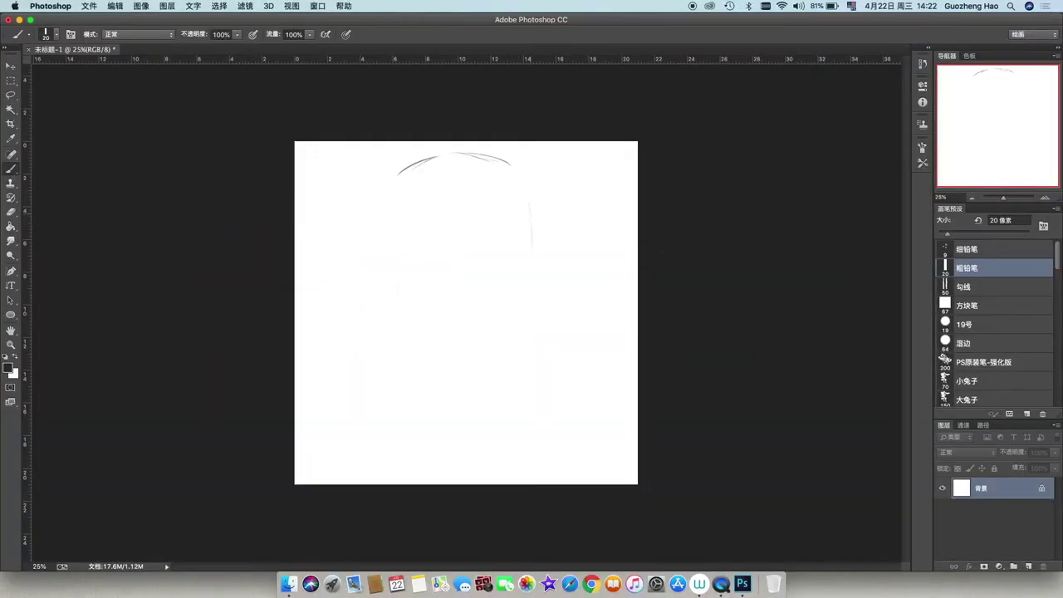
Step: Sketch the face outline, jaw and chin, and hair strands over the forehead and right side
left_click_drag(402, 179, 407, 278)
left_click_drag(529, 200, 486, 353)
left_click_drag(407, 262, 478, 353)
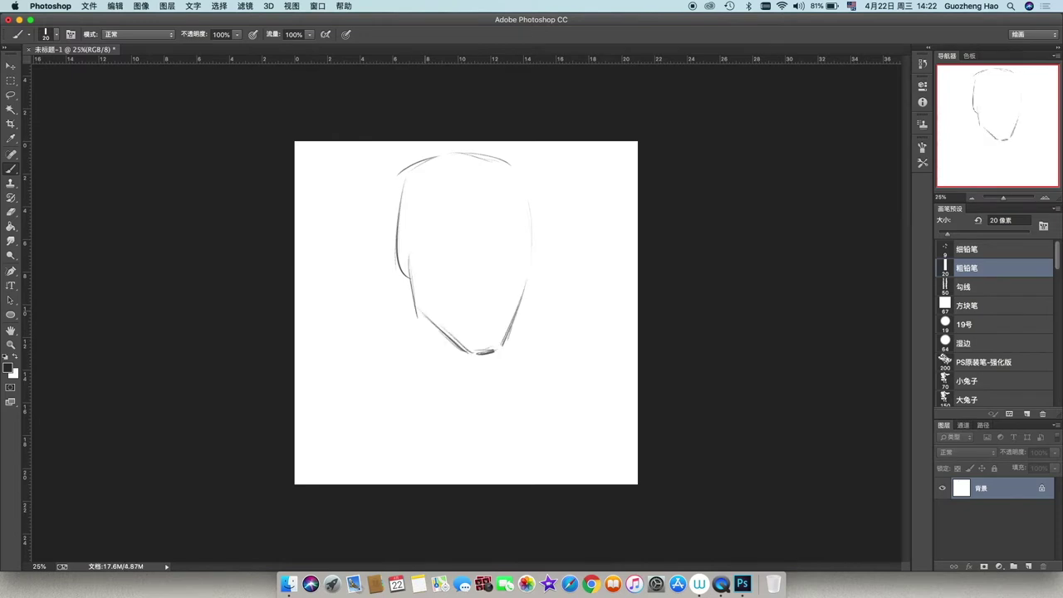
left_click_drag(492, 183, 420, 242)
left_click_drag(471, 211, 410, 279)
left_click_drag(492, 193, 505, 243)
left_click_drag(522, 166, 532, 239)
left_click_drag(529, 200, 525, 281)
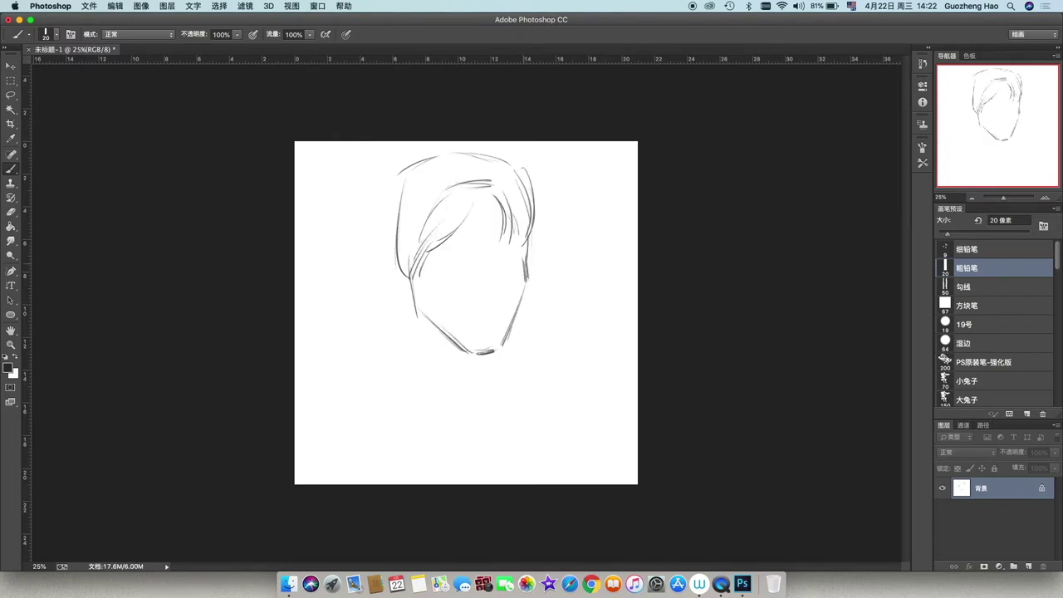
left_click_drag(387, 268, 413, 305)
Step: Sketch both hair buns, the neck line and a curled ponytail hanging down the left side
left_click_drag(357, 222, 408, 170)
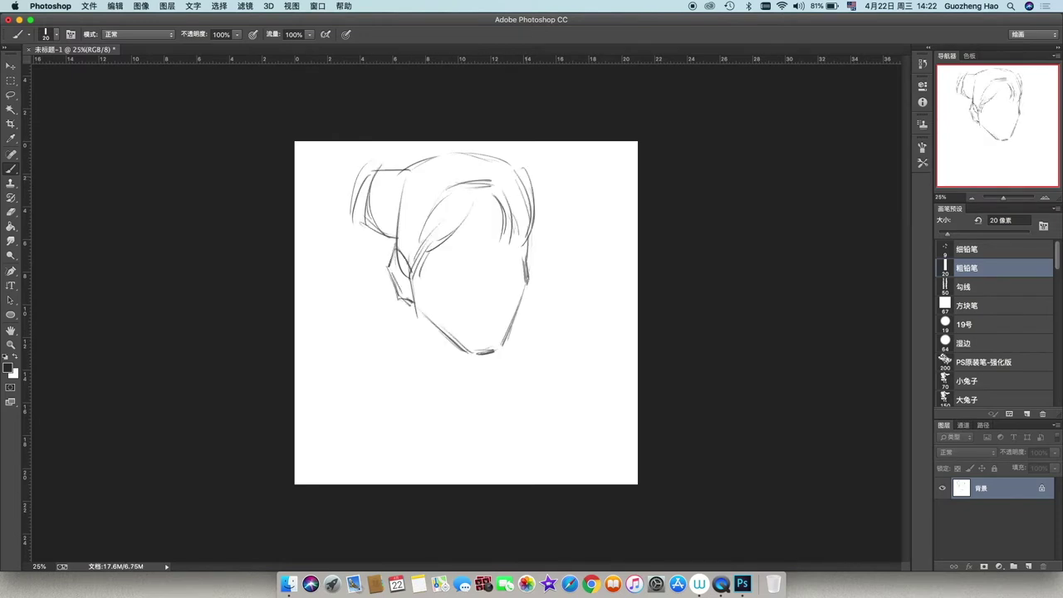
left_click_drag(515, 163, 555, 208)
left_click_drag(552, 215, 530, 241)
left_click_drag(383, 242, 350, 313)
left_click_drag(387, 267, 330, 382)
left_click_drag(354, 324, 339, 402)
left_click_drag(381, 295, 378, 371)
left_click_drag(369, 308, 359, 349)
Step: Outline the neck, high collar, shoulders and arms, then mark a line across the forehead
left_click_drag(418, 309, 422, 376)
mouse_move(493, 347)
left_mouse_down()
mouse_move(491, 374)
mouse_move(490, 350)
mouse_move(462, 392)
left_mouse_up()
left_click_drag(414, 356, 555, 400)
left_click_drag(419, 379, 374, 393)
left_click_drag(371, 394, 352, 461)
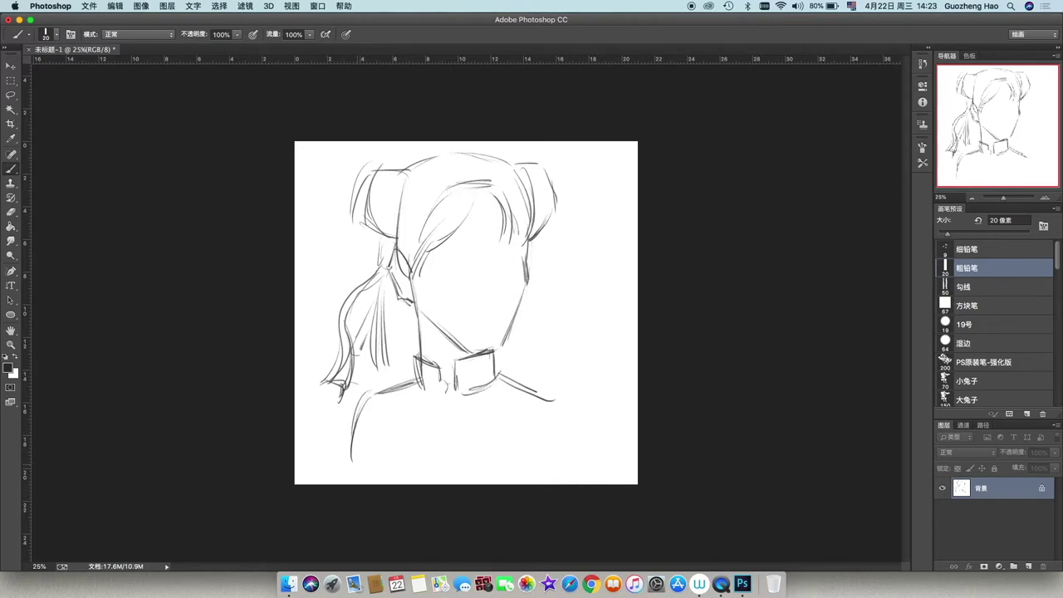
mouse_move(555, 398)
left_mouse_down()
mouse_move(545, 457)
mouse_move(636, 409)
left_mouse_up()
mouse_move(343, 389)
left_mouse_down()
mouse_move(374, 397)
mouse_move(297, 440)
left_mouse_up()
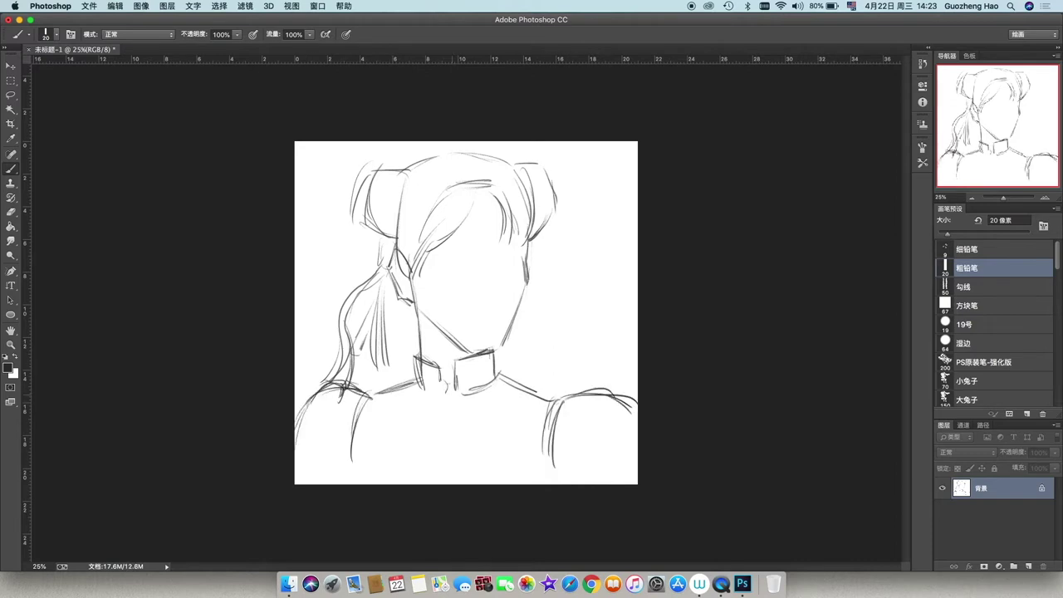
left_click_drag(414, 383, 499, 382)
left_click_drag(424, 404, 342, 483)
left_click_drag(439, 260, 524, 253)
left_click_drag(440, 257, 520, 251)
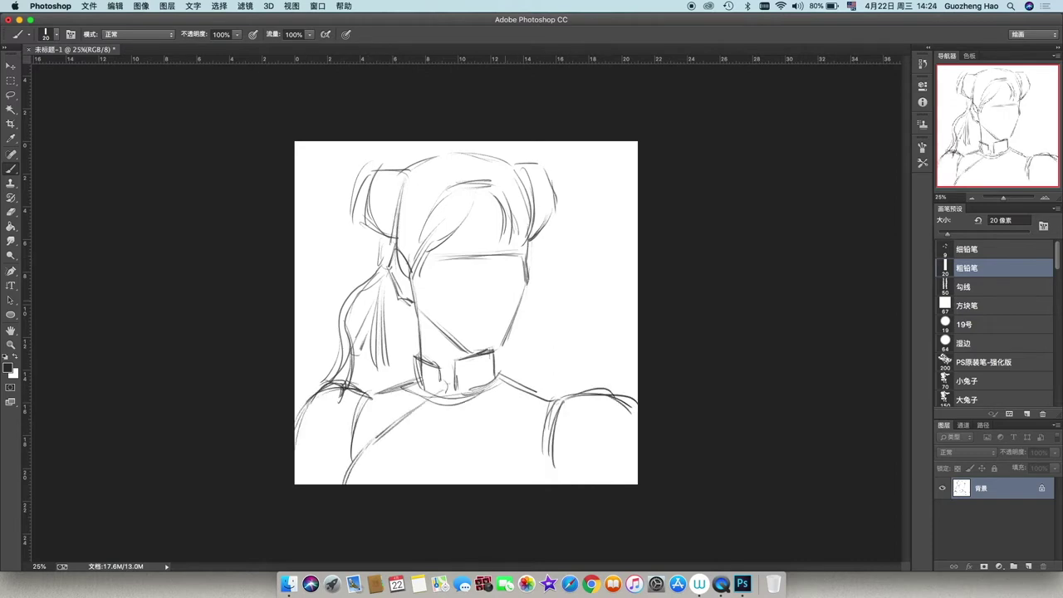
Step: Darken the forehead band and define the left jaw, centre bangs and left collar details
left_click_drag(439, 246, 526, 239)
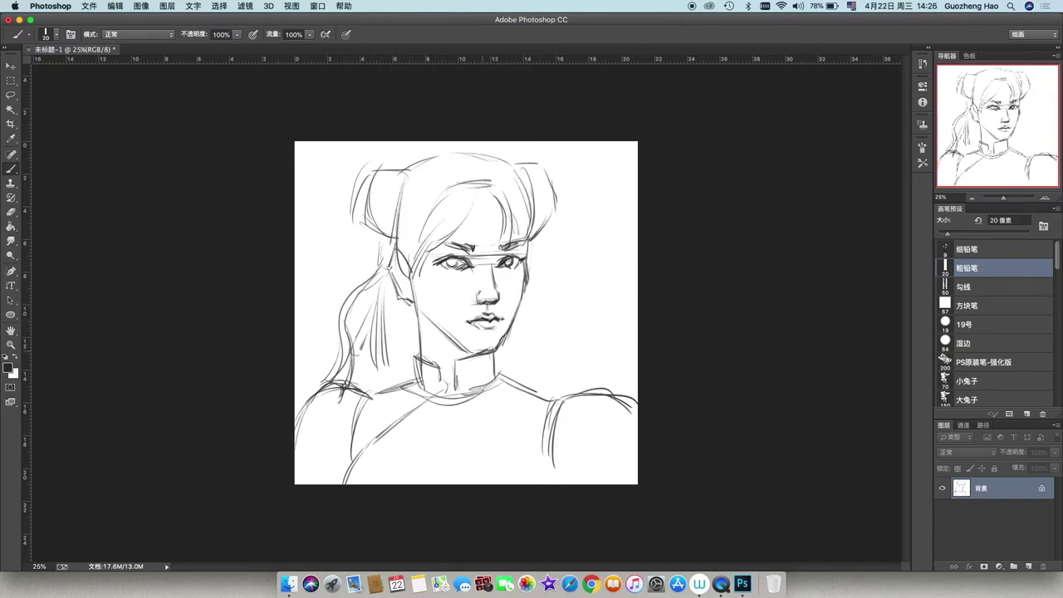
left_click_drag(416, 287, 483, 355)
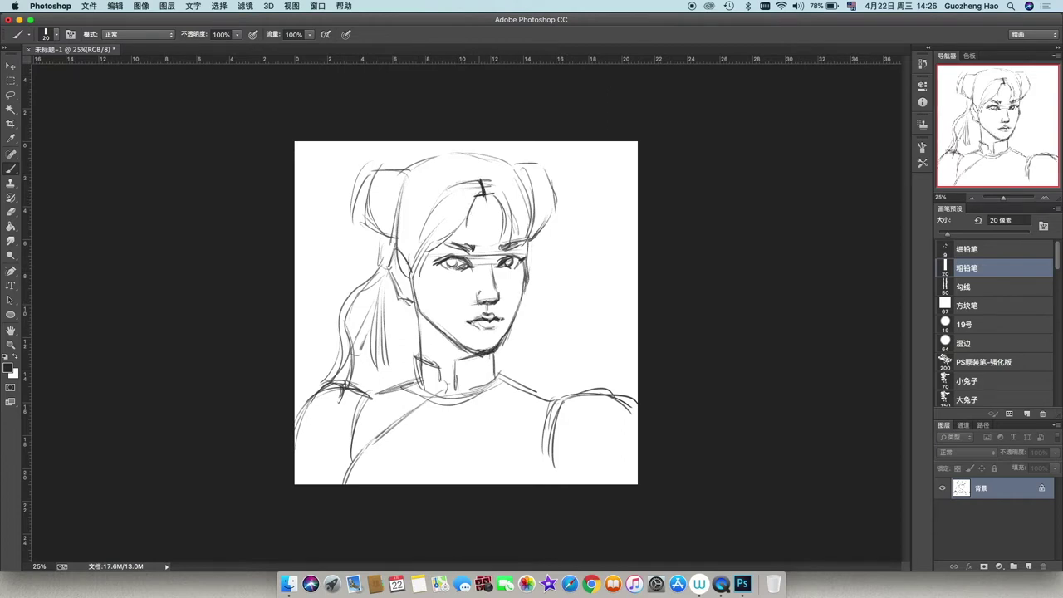
left_click_drag(480, 193, 468, 239)
left_click_drag(486, 191, 502, 239)
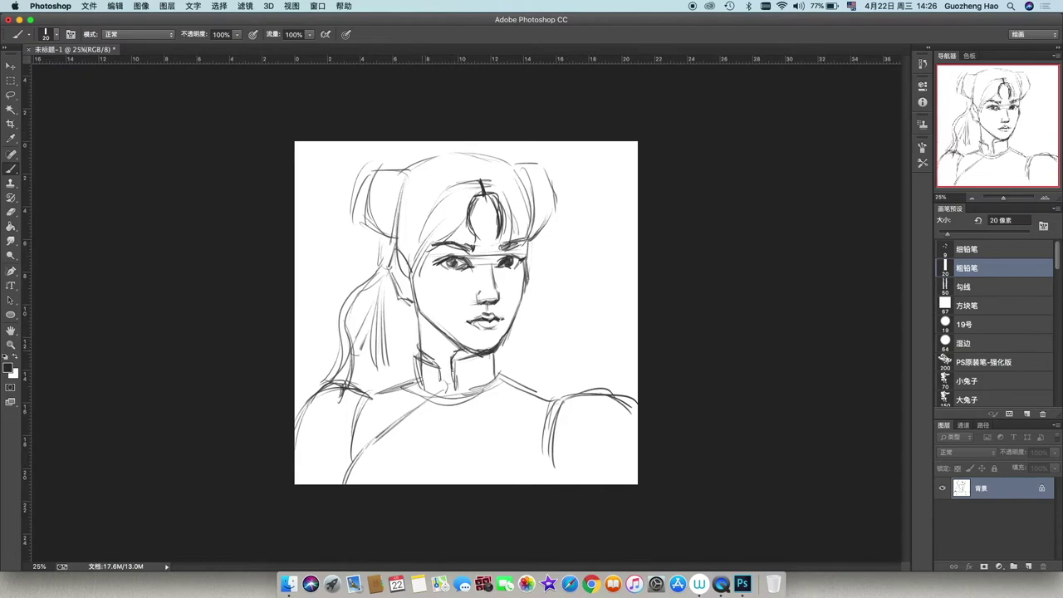
left_click_drag(417, 344, 434, 360)
left_click_drag(415, 340, 418, 382)
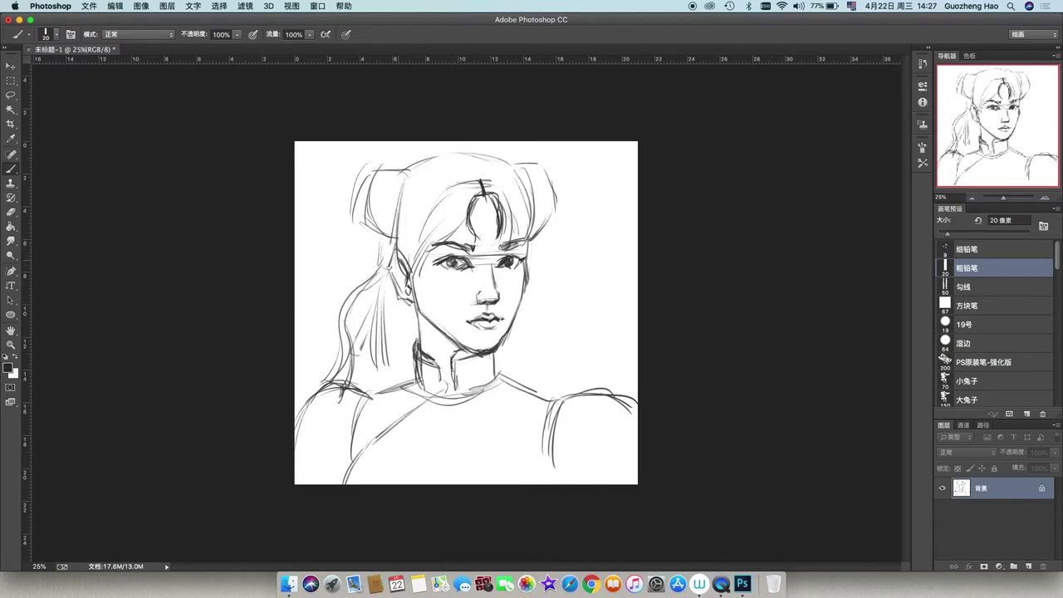
Step: Strengthen the left strand, define both buns and the head top, and extend the ponytail
left_click_drag(411, 174, 392, 241)
left_click_drag(510, 164, 531, 226)
left_click_drag(402, 177, 490, 150)
mouse_move(379, 165)
left_mouse_down()
mouse_move(357, 236)
mouse_move(386, 243)
mouse_move(340, 307)
mouse_move(299, 419)
left_mouse_up()
left_click_drag(385, 390, 349, 462)
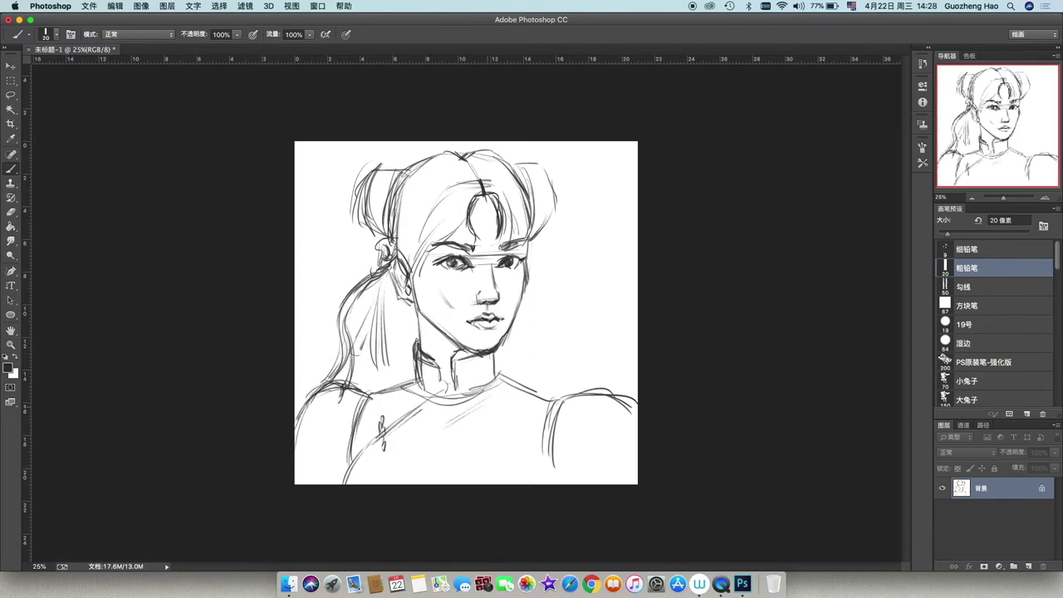
Step: Hatch shading across the chest and add detail to the right shoulder and arm
left_click_drag(495, 414, 462, 433)
left_click_drag(498, 427, 407, 471)
mouse_move(537, 416)
left_mouse_down()
mouse_move(521, 458)
mouse_move(550, 477)
left_mouse_up()
left_click_drag(568, 428, 559, 457)
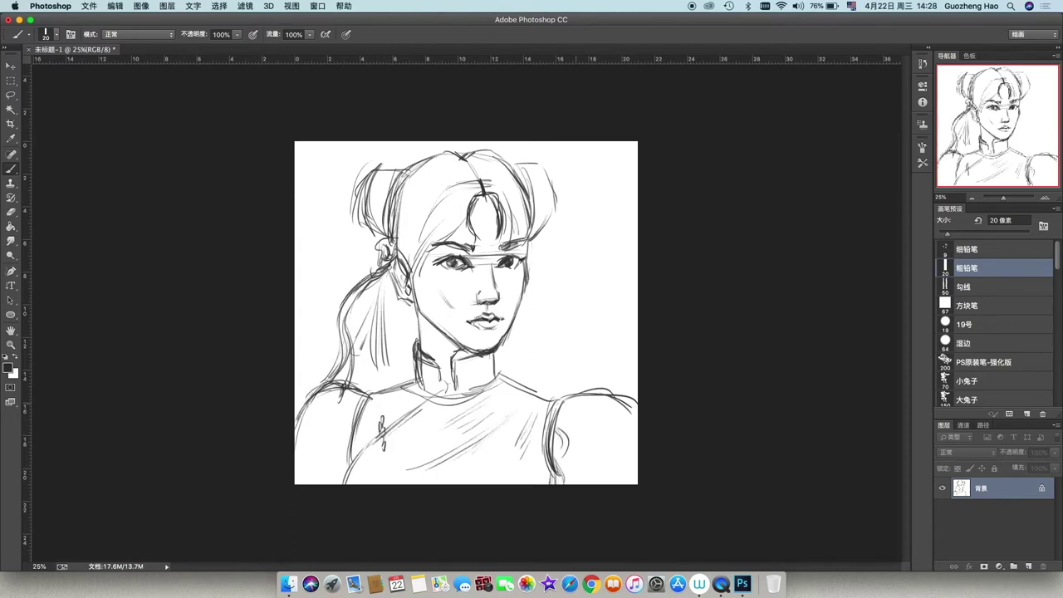
left_click_drag(587, 404, 558, 415)
mouse_move(635, 430)
left_mouse_down()
mouse_move(610, 466)
mouse_move(615, 477)
left_mouse_up()
left_click_drag(636, 398, 607, 429)
left_click_drag(583, 391, 555, 405)
left_click_drag(515, 156, 554, 208)
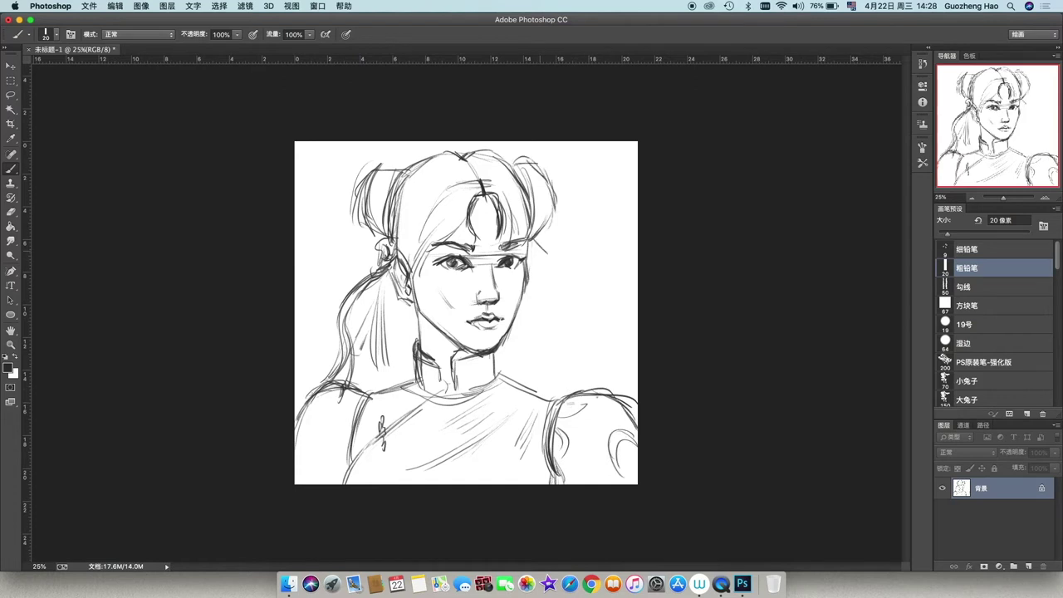
Step: Extend the forehead band, draw a long right hair strand and hatch the upper-left hair
mouse_move(525, 257)
left_mouse_down()
mouse_move(549, 257)
mouse_move(607, 378)
left_mouse_up()
left_click_drag(548, 299, 610, 378)
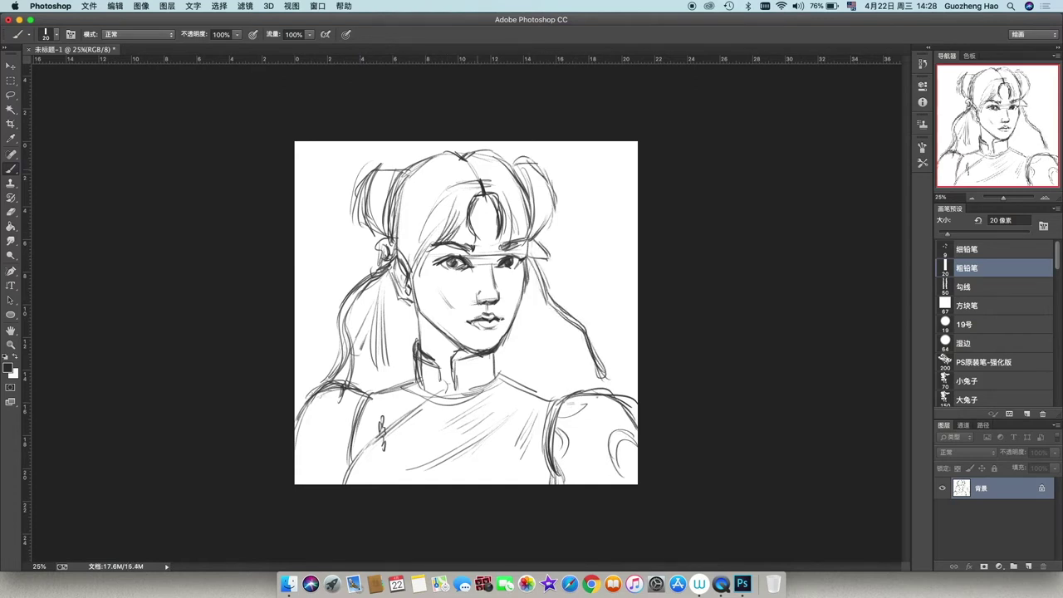
left_click_drag(444, 214, 413, 274)
left_click_drag(442, 193, 398, 262)
left_click_drag(466, 164, 417, 185)
left_click_drag(473, 169, 408, 207)
Step: On a new layer with the 湿边 wet-edged brush, paint dark grey into the upper-left hair
left_click(1029, 566)
mouse_move(507, 166)
left_mouse_down()
mouse_move(478, 175)
mouse_move(417, 247)
left_mouse_up()
left_click(964, 344)
left_click_drag(438, 202, 407, 274)
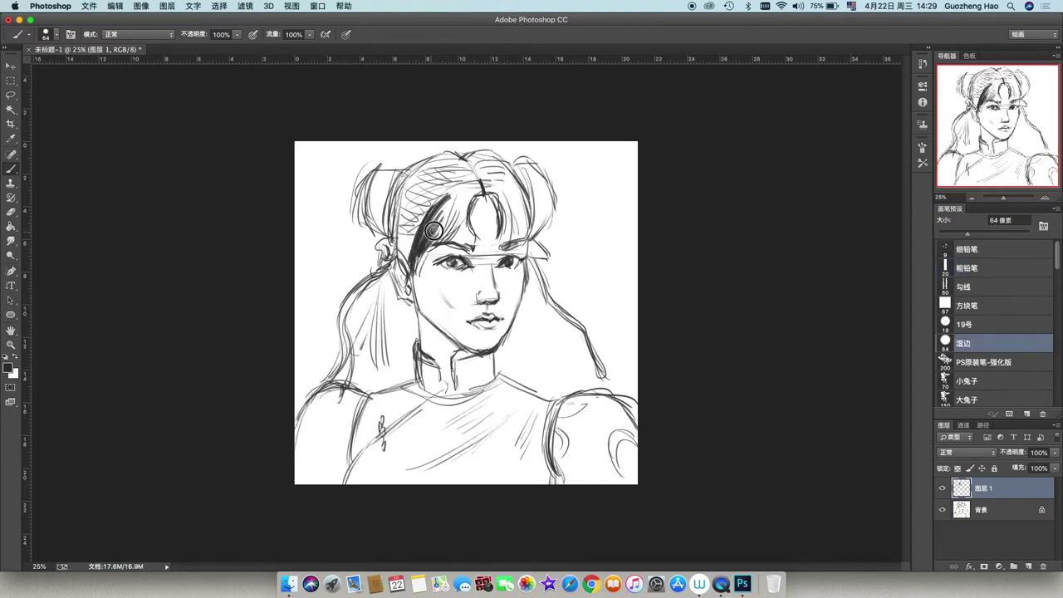
mouse_move(464, 190)
left_mouse_down()
mouse_move(420, 254)
mouse_move(457, 245)
mouse_move(442, 234)
mouse_move(439, 201)
mouse_move(424, 224)
left_mouse_up()
left_click_drag(513, 184, 499, 242)
Step: Fill the right bangs, upper-right hair and hatched upper-left hair with dark grey
mouse_move(531, 203)
left_mouse_down()
mouse_move(514, 241)
mouse_move(526, 269)
left_mouse_up()
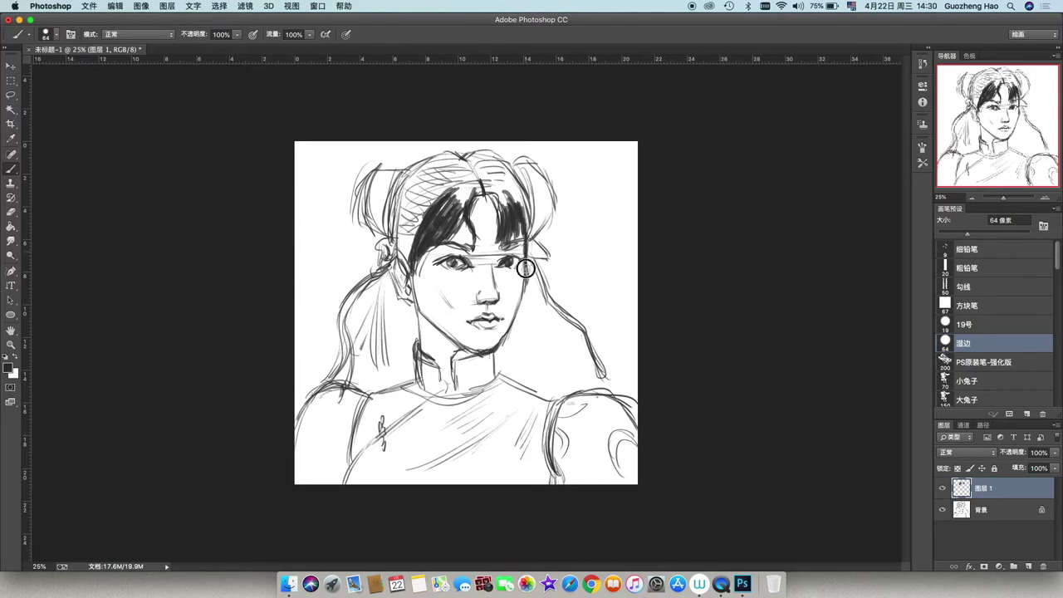
left_click_drag(513, 175, 500, 196)
mouse_move(499, 149)
left_mouse_down()
mouse_move(486, 191)
mouse_move(527, 213)
left_mouse_up()
left_click_drag(525, 203, 532, 238)
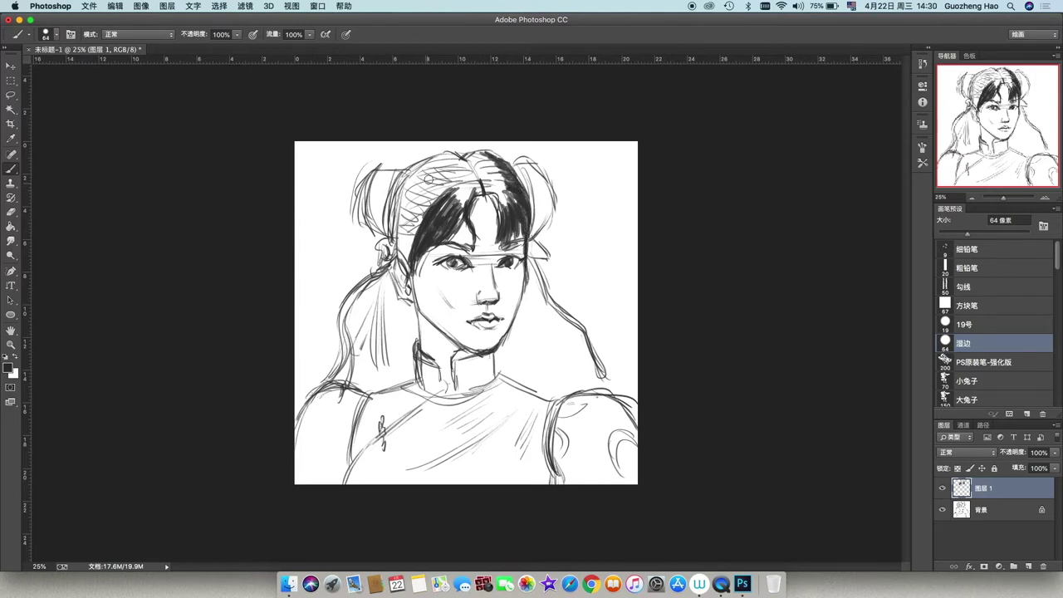
left_click_drag(429, 178, 397, 245)
mouse_move(452, 158)
left_mouse_down()
mouse_move(401, 219)
mouse_move(402, 263)
left_mouse_up()
left_click_drag(436, 199, 390, 241)
Step: With a larger brush, darken the top hair, add lighter grey highlights and pale grey buns
key("bracketright")
key("bracketright")
key("bracketright")
left_click_drag(499, 154, 452, 221)
mouse_move(523, 166)
left_mouse_down()
mouse_move(510, 210)
mouse_move(469, 166)
mouse_move(449, 212)
mouse_move(448, 154)
left_mouse_up()
left_click_drag(497, 193, 524, 223)
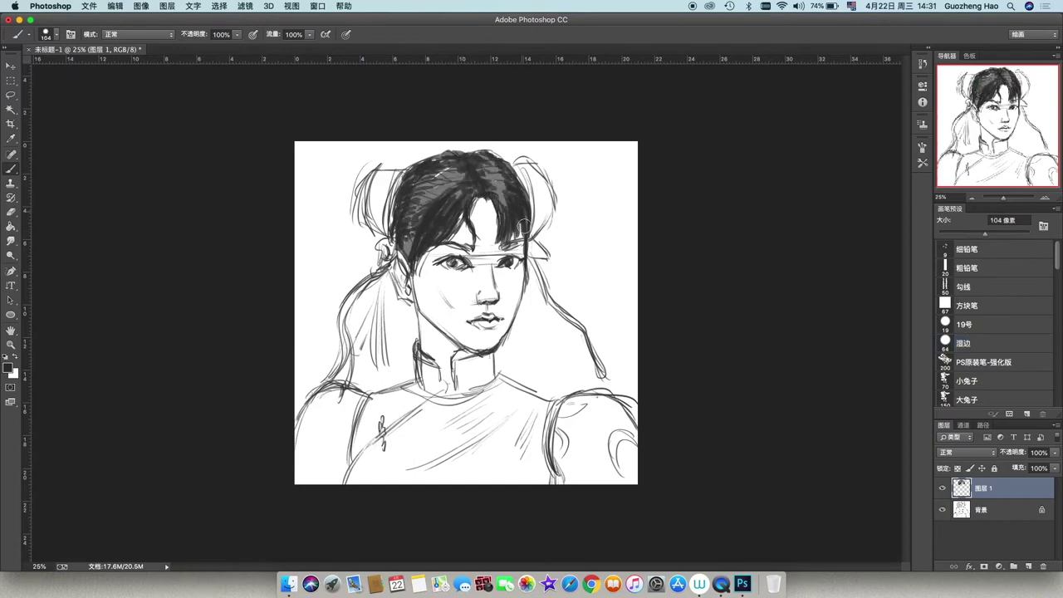
left_click_drag(470, 186, 461, 206)
left_click_drag(455, 181, 488, 158)
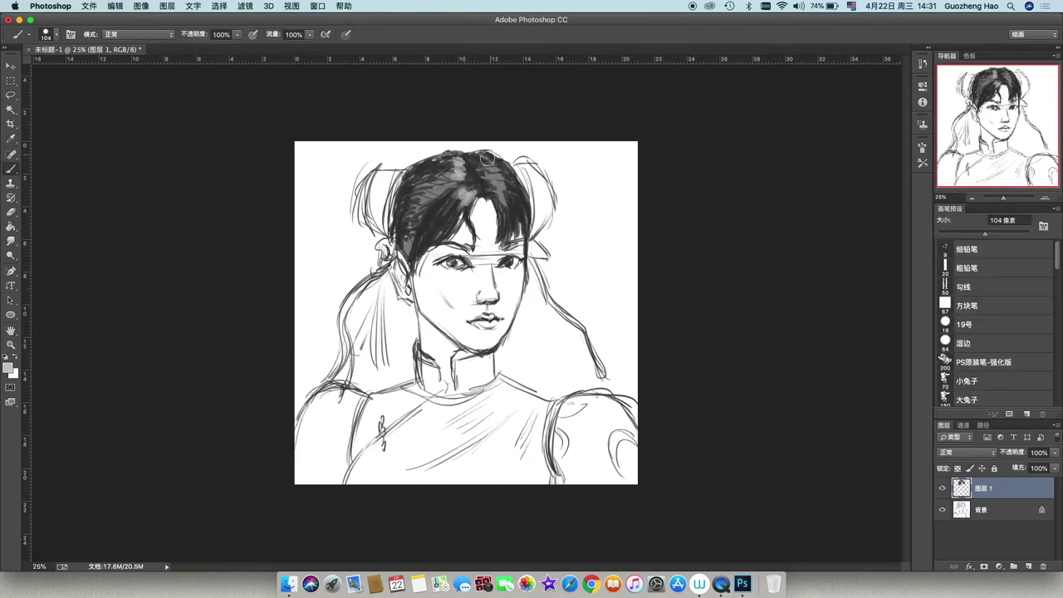
left_click_drag(386, 170, 357, 215)
left_click_drag(531, 166, 548, 224)
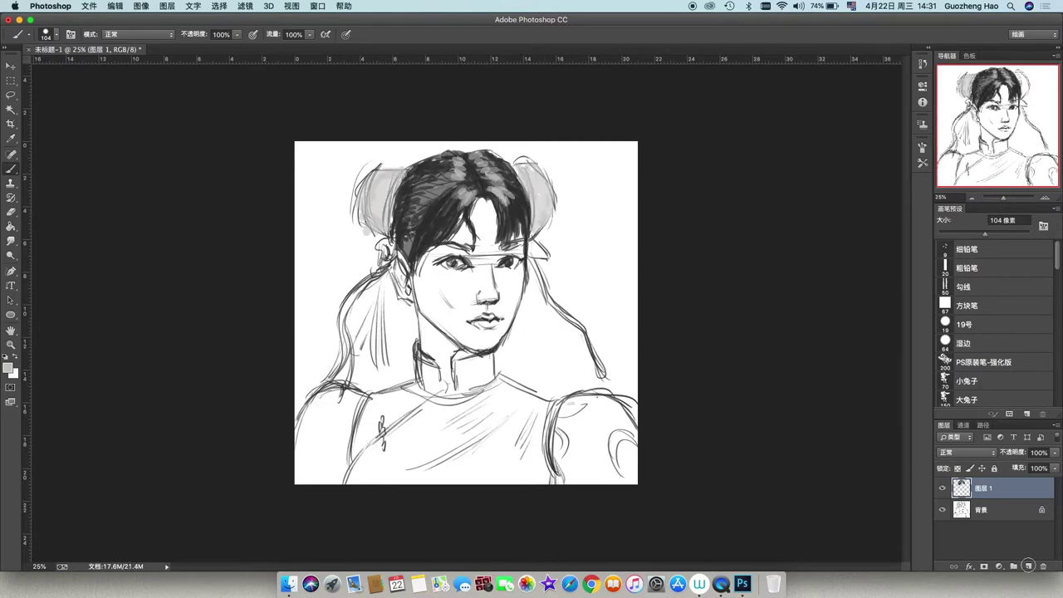
left_click(1028, 566, "ctrl")
Step: Try filling the new layer with grey, then delete the grey fill
key("g")
left_click(9, 368)
left_click(922, 261)
key("alt+BackSpace")
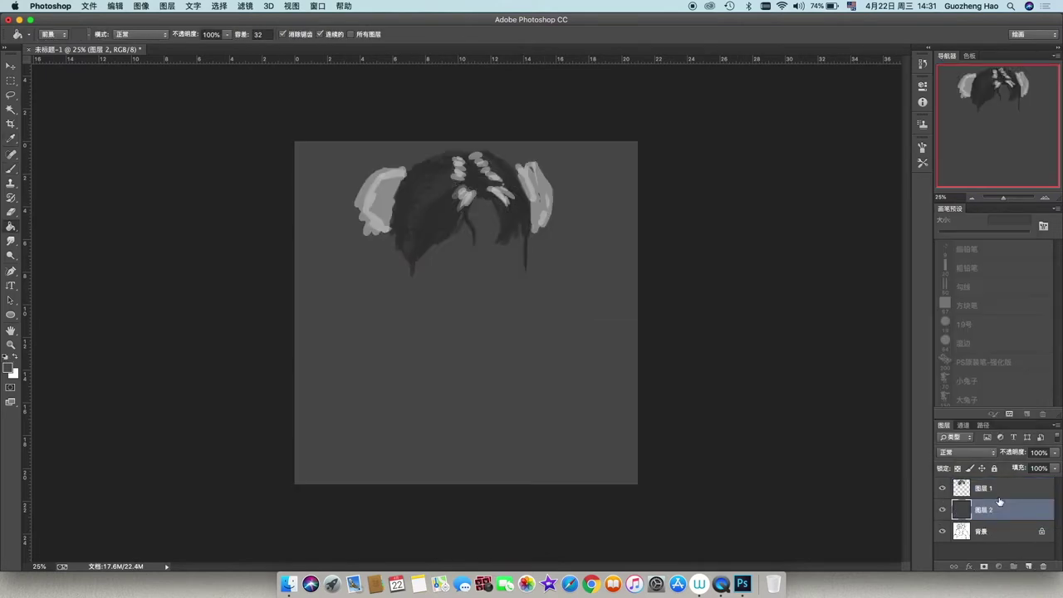
key("Delete")
Step: Duplicate the 背景 sketch layer and hide the hair and sketch-copy layers
left_click(624, 258)
left_click(988, 530)
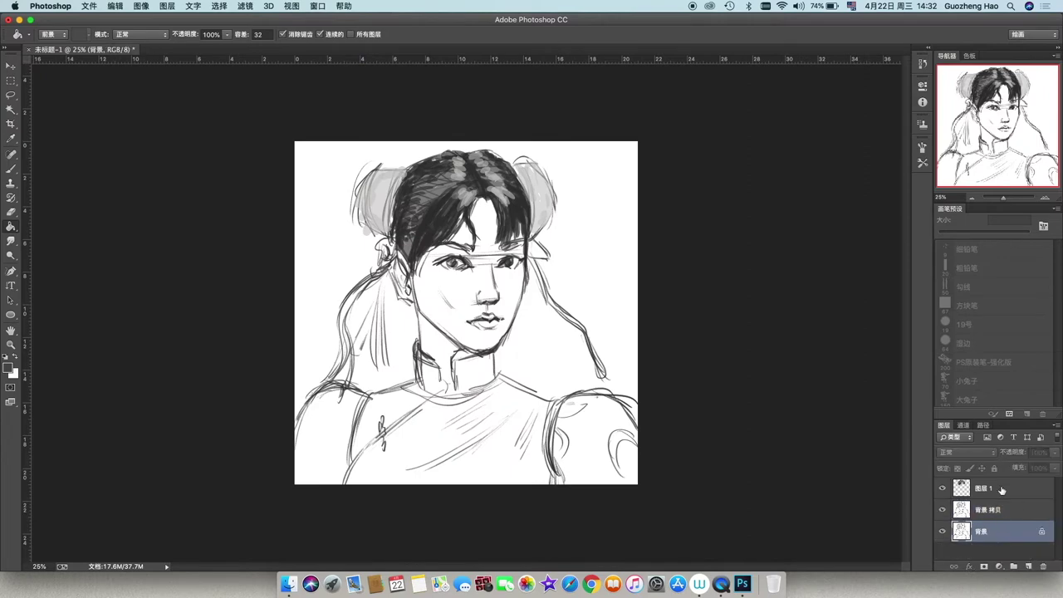
key("ctrl+a")
left_click(942, 531, "alt")
left_click(11, 168)
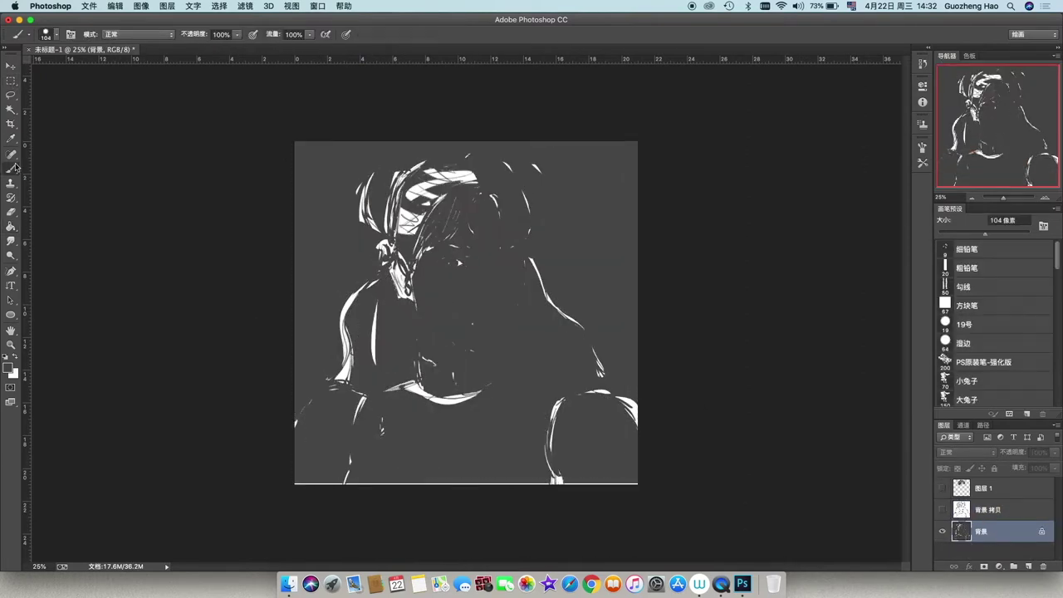
Step: Paint the 背景 layer with the 大兔子 textured brush in dark grey #4d4d4d
key("period")
mouse_move(440, 178)
left_mouse_down()
mouse_move(454, 164)
mouse_move(274, 482)
mouse_move(617, 368)
mouse_move(494, 387)
mouse_move(411, 378)
mouse_move(380, 474)
mouse_move(468, 194)
left_mouse_up()
left_click(10, 366)
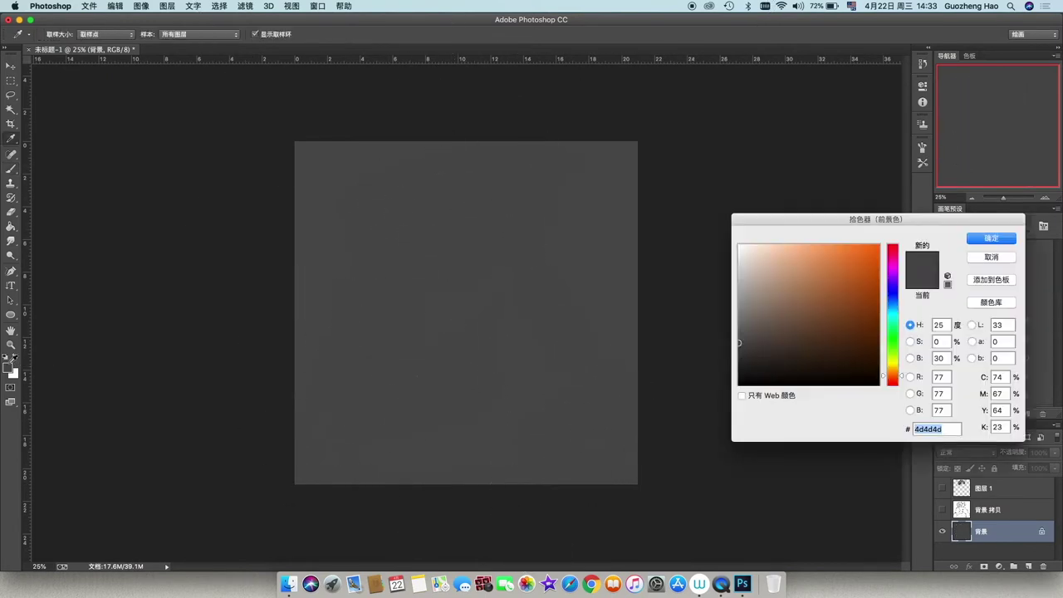
key("Return")
mouse_move(299, 153)
left_mouse_down()
mouse_move(387, 138)
mouse_move(361, 475)
mouse_move(296, 147)
mouse_move(600, 364)
mouse_move(351, 309)
mouse_move(432, 202)
mouse_move(522, 352)
left_mouse_up()
key("bracketright")
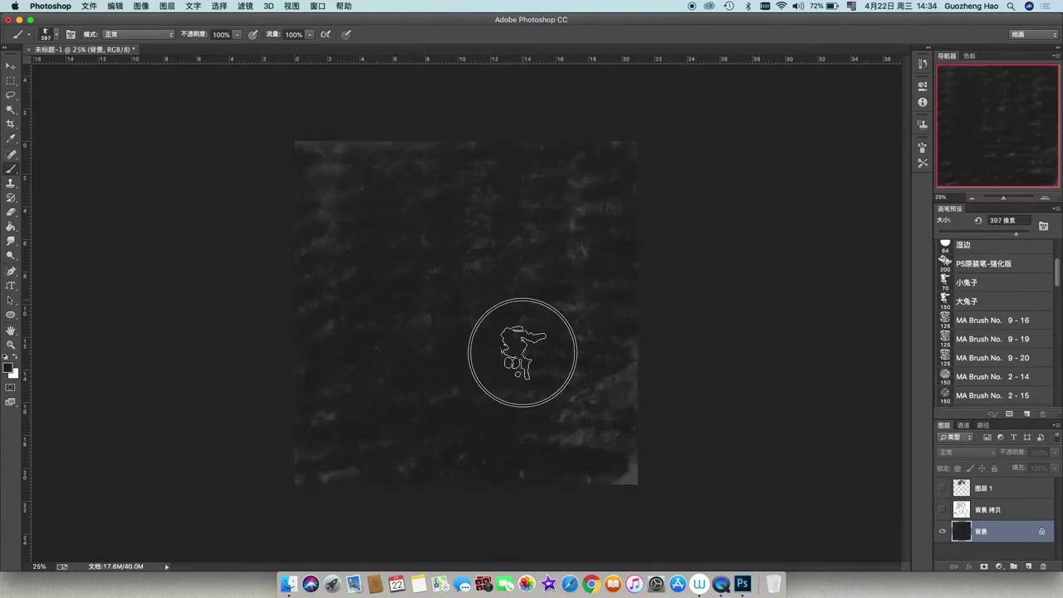
Step: Show the hair and sketch-copy layers, trying Multiply on the copy before reverting to Normal
left_click(942, 509)
left_click(942, 488)
left_click(993, 509)
left_click(967, 452)
left_click(972, 477)
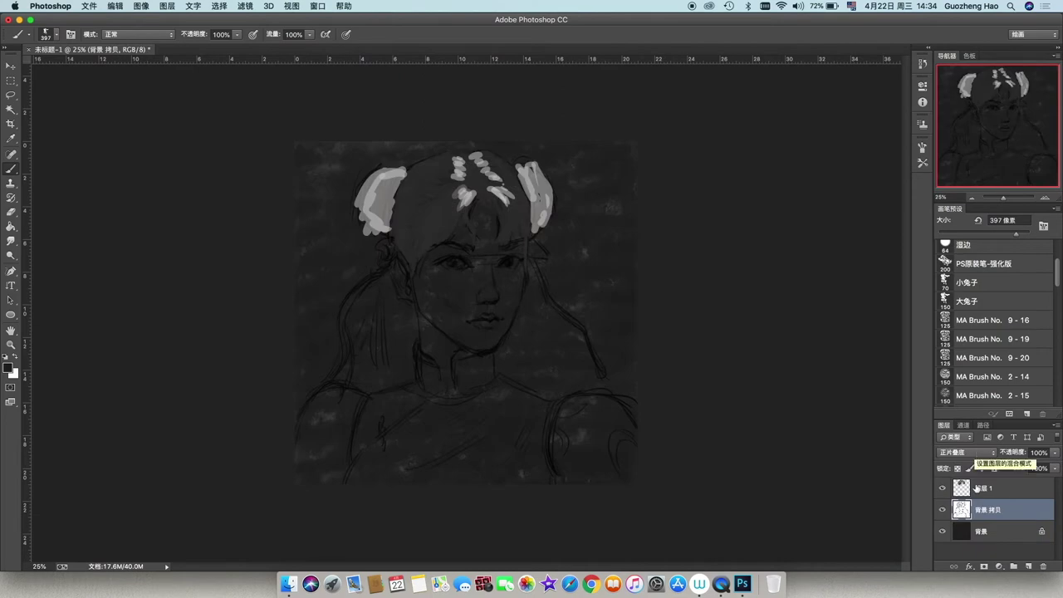
left_click(966, 452)
left_click(947, 395)
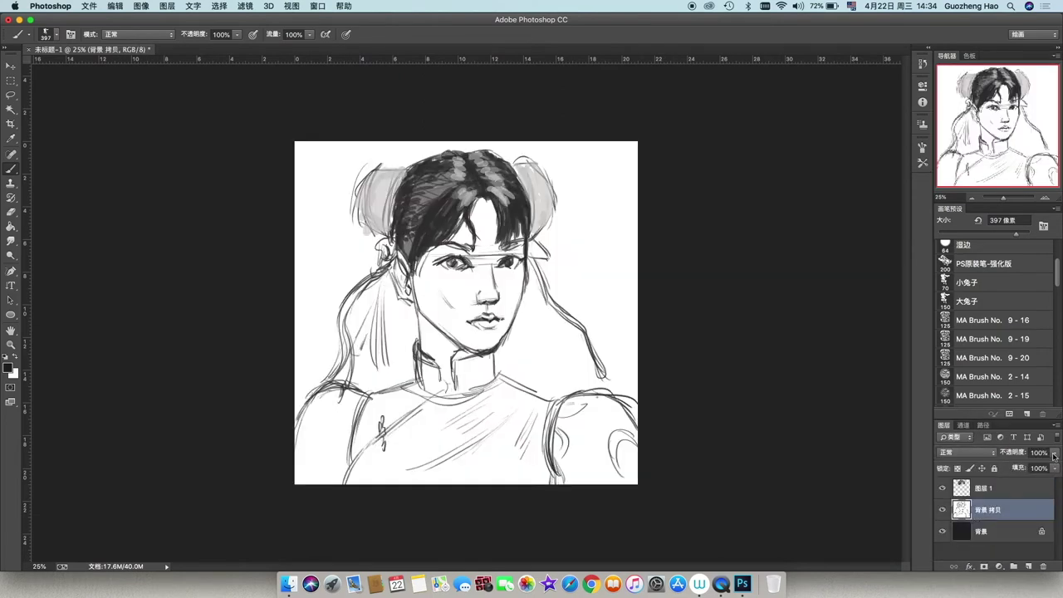
left_click(1005, 487)
Step: Pick black with a smaller textured brush, delete 图层 1 and duplicate the sketch layer
left_click(1048, 283)
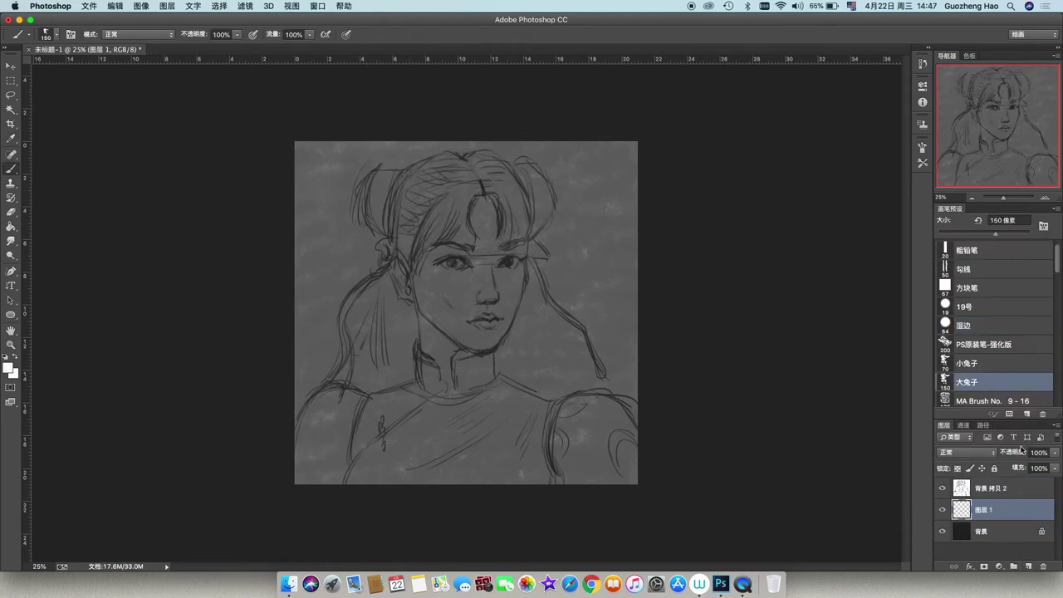
left_click(10, 369)
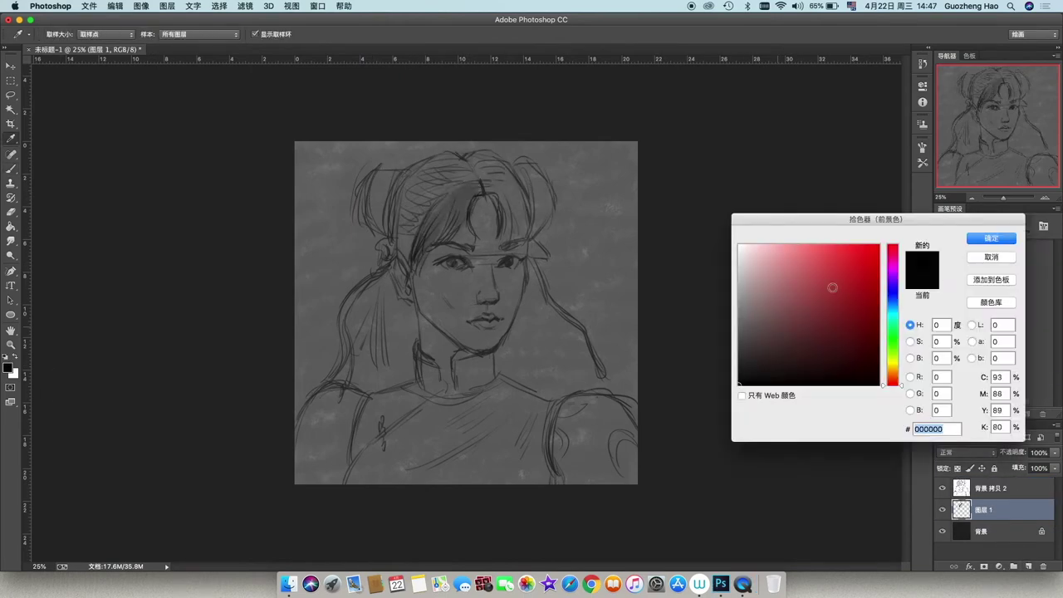
key("Escape")
key("Delete")
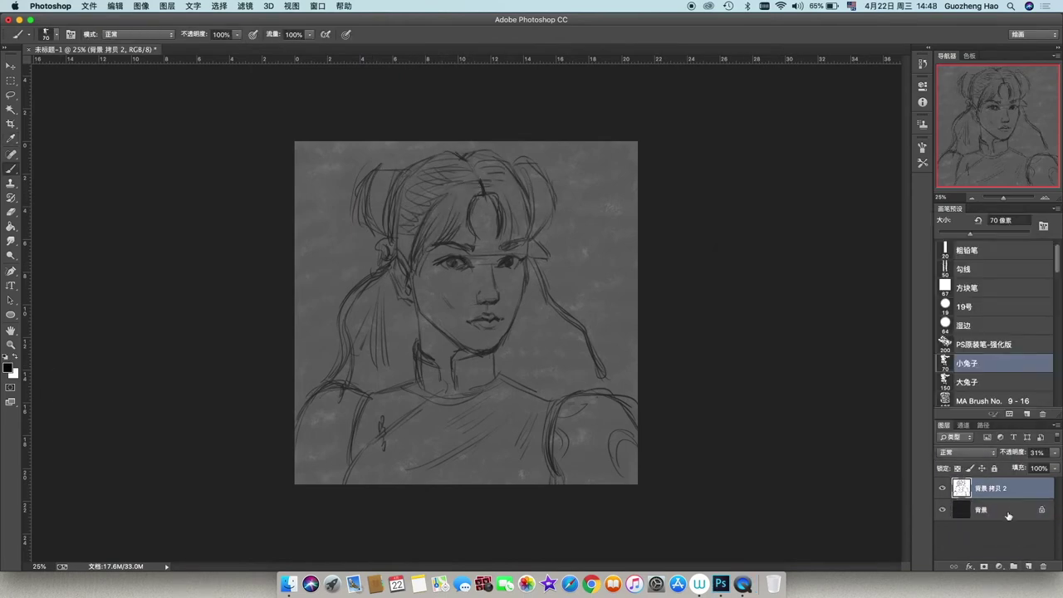
left_click_drag(1009, 516, 1029, 566)
Step: Paint the bangs, top of the head and left side of the hair solid black
mouse_move(415, 256)
left_mouse_down()
mouse_move(462, 202)
mouse_move(441, 218)
mouse_move(467, 232)
left_mouse_up()
mouse_move(499, 190)
left_mouse_down()
mouse_move(517, 230)
mouse_move(476, 153)
mouse_move(529, 262)
left_mouse_up()
mouse_move(449, 167)
left_mouse_down()
mouse_move(407, 199)
mouse_move(415, 239)
left_mouse_up()
mouse_move(401, 174)
left_mouse_down()
mouse_move(411, 247)
mouse_move(397, 224)
mouse_move(397, 244)
mouse_move(438, 176)
mouse_move(372, 199)
mouse_move(373, 218)
left_mouse_up()
Step: In light grey, highlight both hair buns, the hair tie and both ponytails
left_click(10, 369)
left_click(747, 299)
left_click(994, 238)
left_click_drag(535, 178, 531, 216)
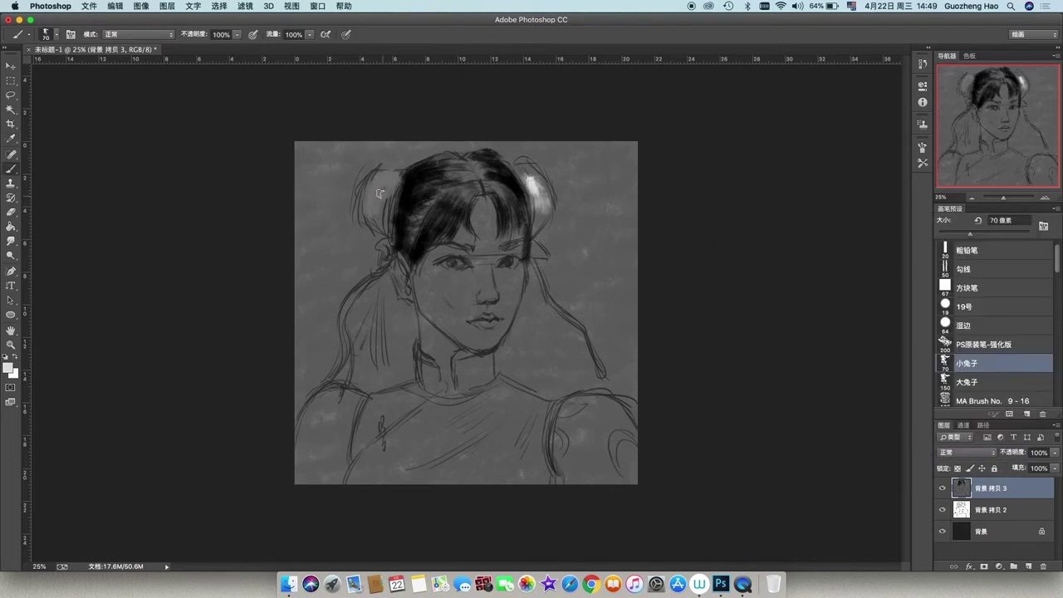
mouse_move(384, 192)
left_mouse_down()
mouse_move(392, 175)
mouse_move(386, 357)
left_mouse_up()
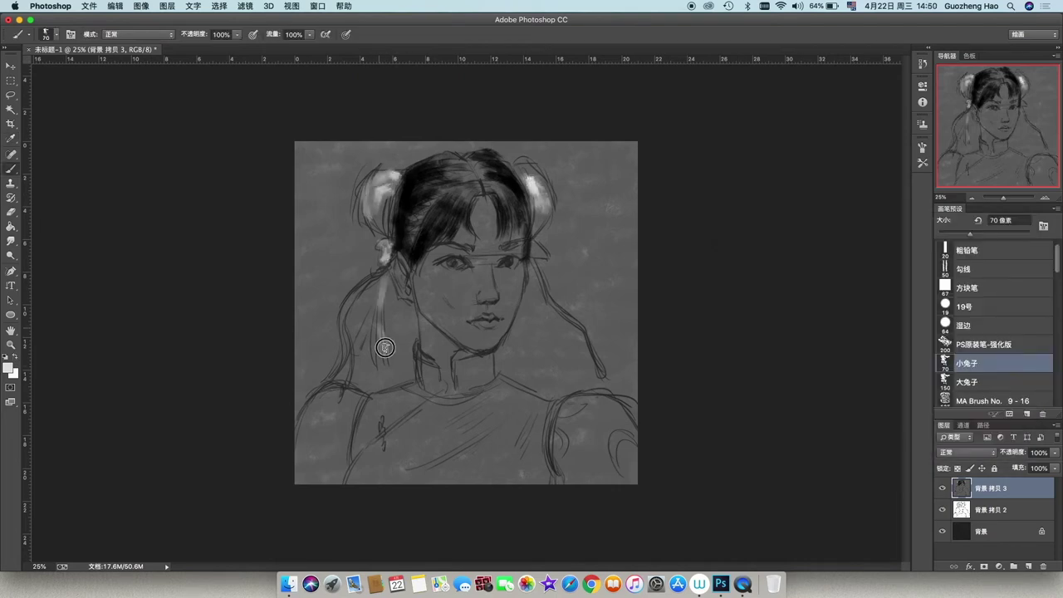
left_click_drag(382, 267, 342, 331)
left_click_drag(546, 263, 598, 370)
Step: Shade the nose darker using a large square brush
left_click(963, 307)
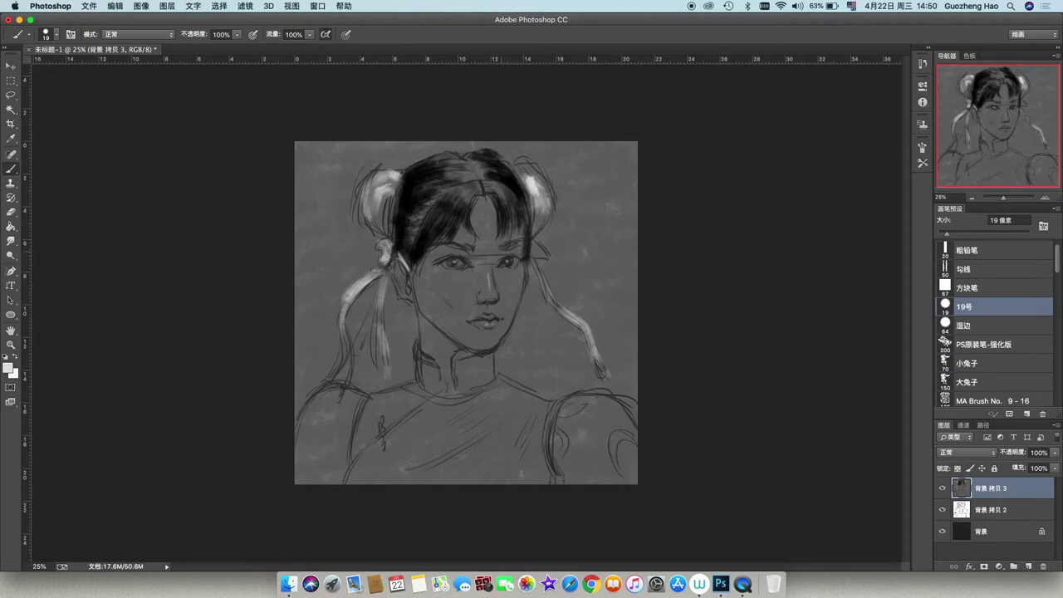
left_click(967, 287)
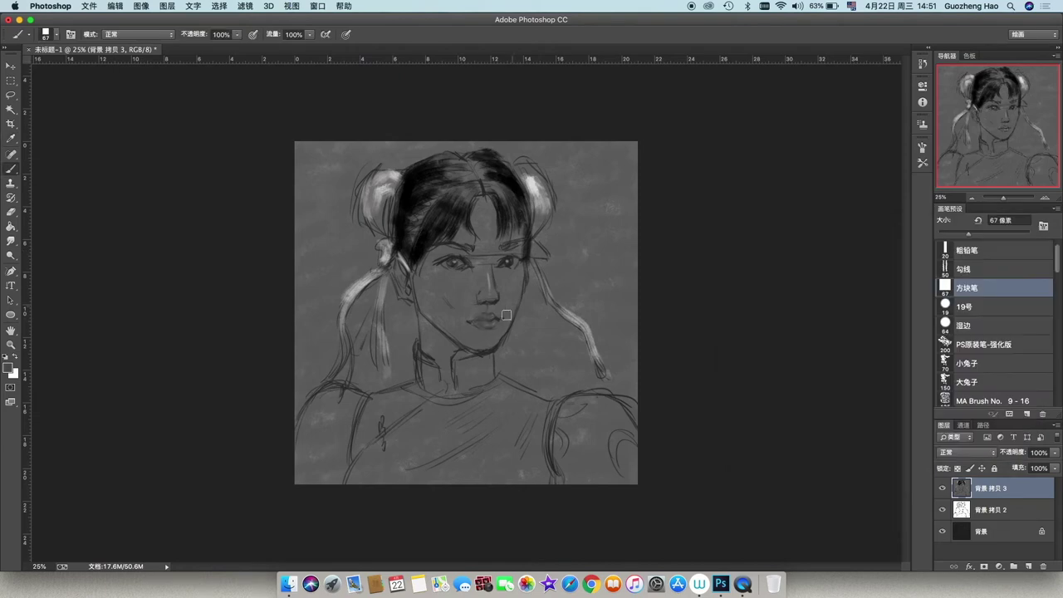
mouse_move(475, 266)
left_mouse_down()
mouse_move(478, 295)
mouse_move(437, 323)
left_mouse_up()
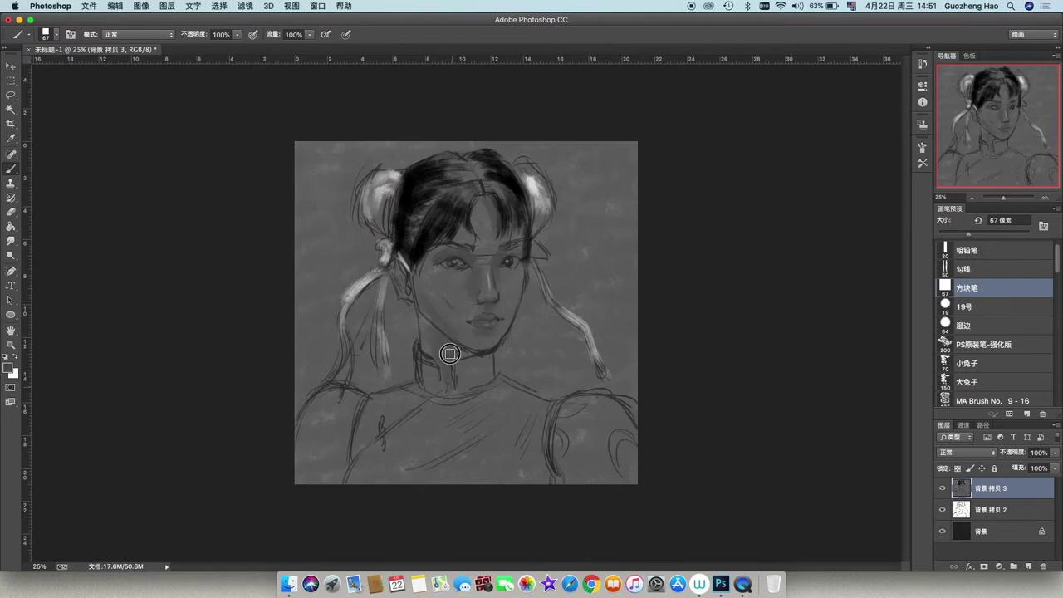
Step: Zoom in on the face and darken the line between the lips
left_click(10, 369)
key("Return")
key("b")
scroll(487, 280, "up", 3)
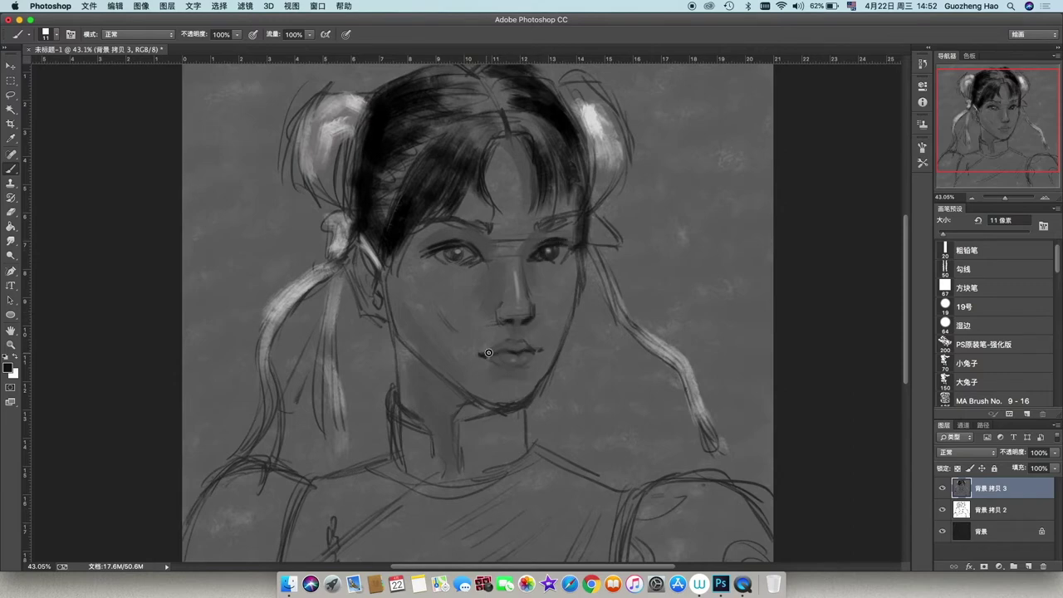
left_click_drag(489, 352, 510, 354)
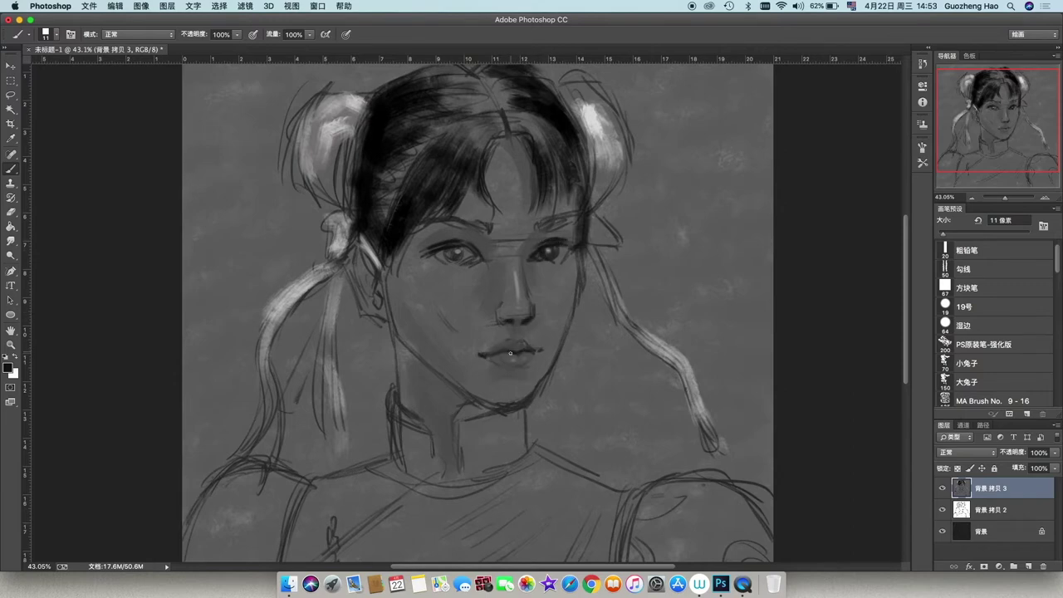
Step: Sample a darker skin tone near the nose and switch to the 人皮 skin brush
left_click(502, 307, "alt")
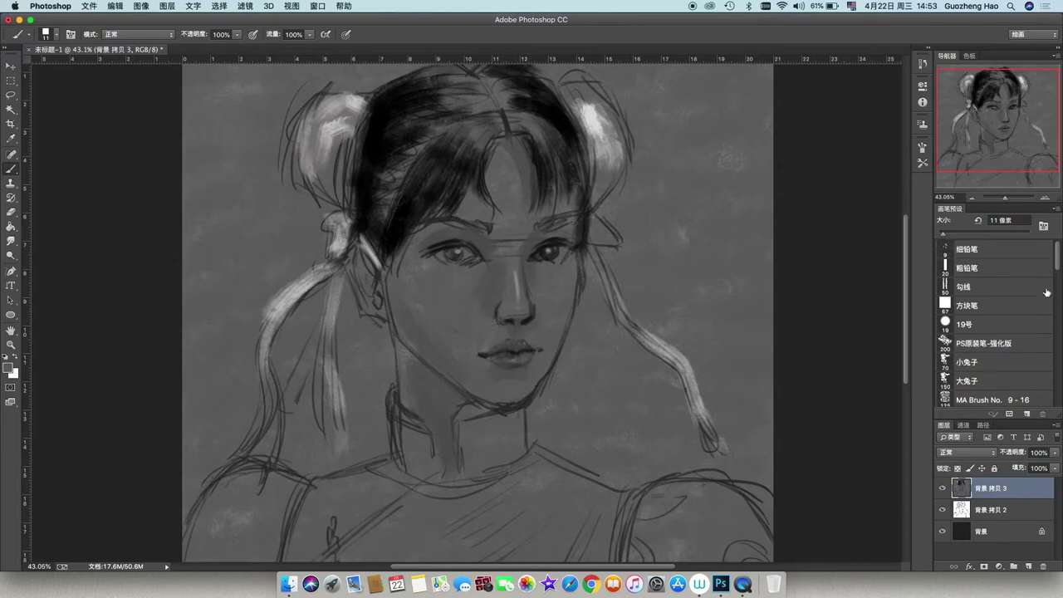
scroll(1058, 265, "down", 10)
left_click(983, 267)
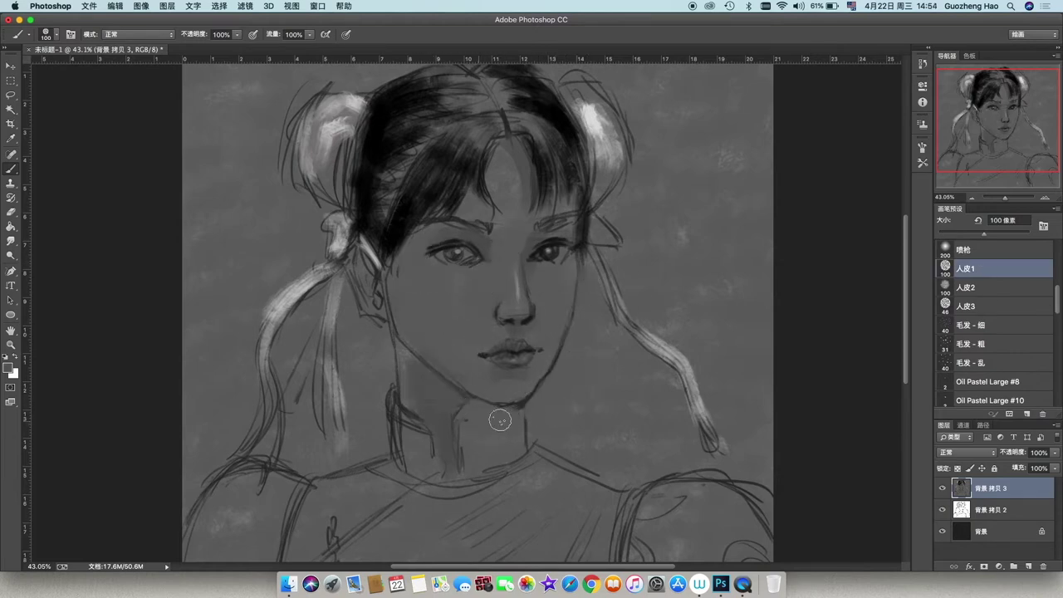
key("comma")
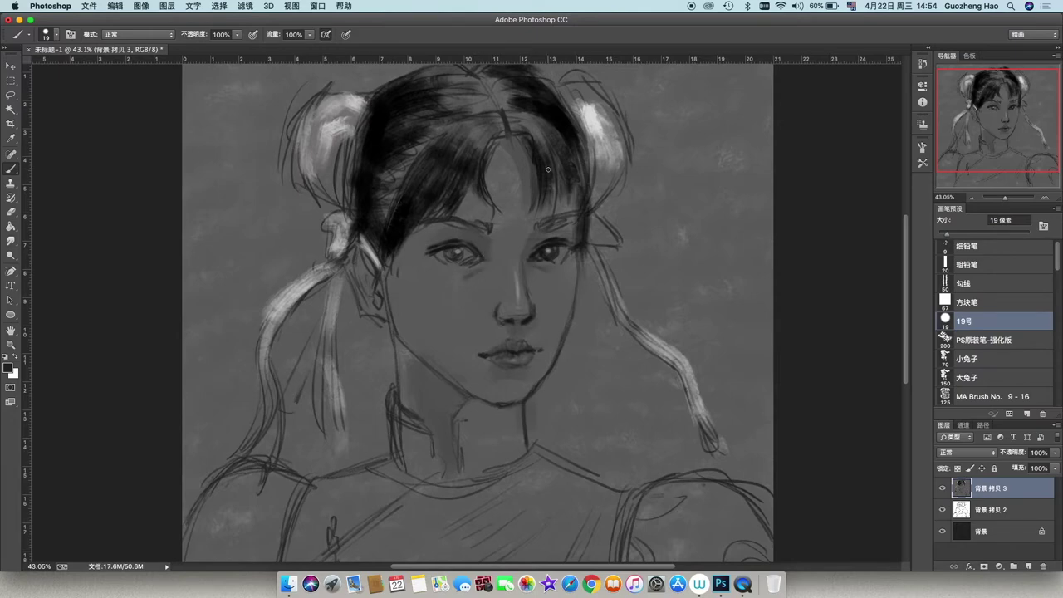
Step: Darken a hair strand and paint a pearl earring dot with a shine below the ear
left_click_drag(365, 267, 371, 297)
left_click(380, 324)
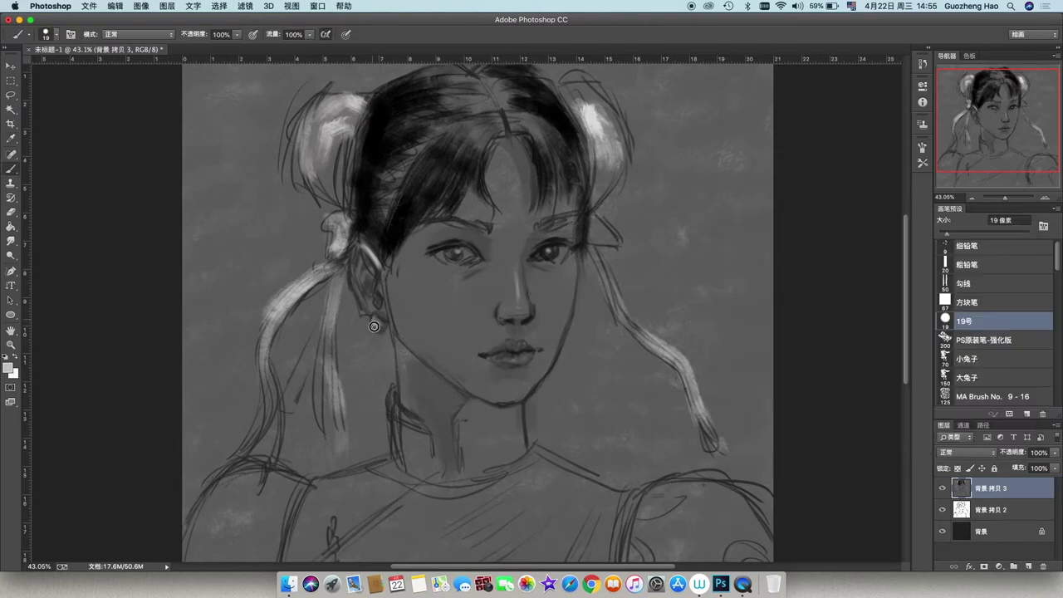
left_click(378, 324)
Step: Brighten the nose bridge, cheek, right ponytail and jaw line with lighter grey strokes
mouse_move(504, 278)
left_mouse_down()
mouse_move(507, 312)
mouse_move(522, 315)
mouse_move(519, 307)
left_mouse_up()
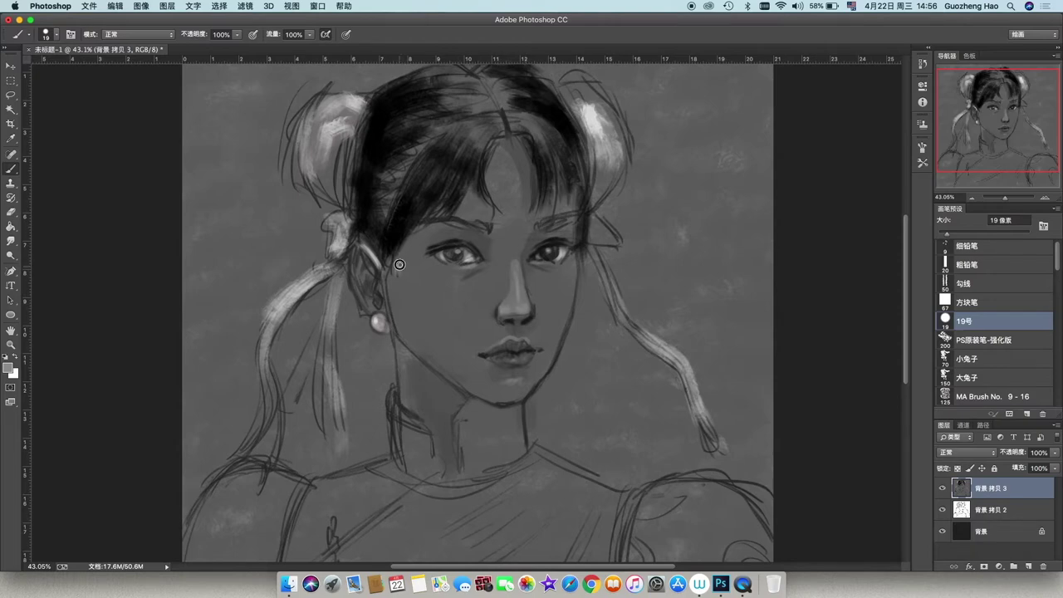
left_click_drag(399, 264, 409, 277)
left_click(598, 118, "alt")
left_click_drag(597, 223, 694, 378)
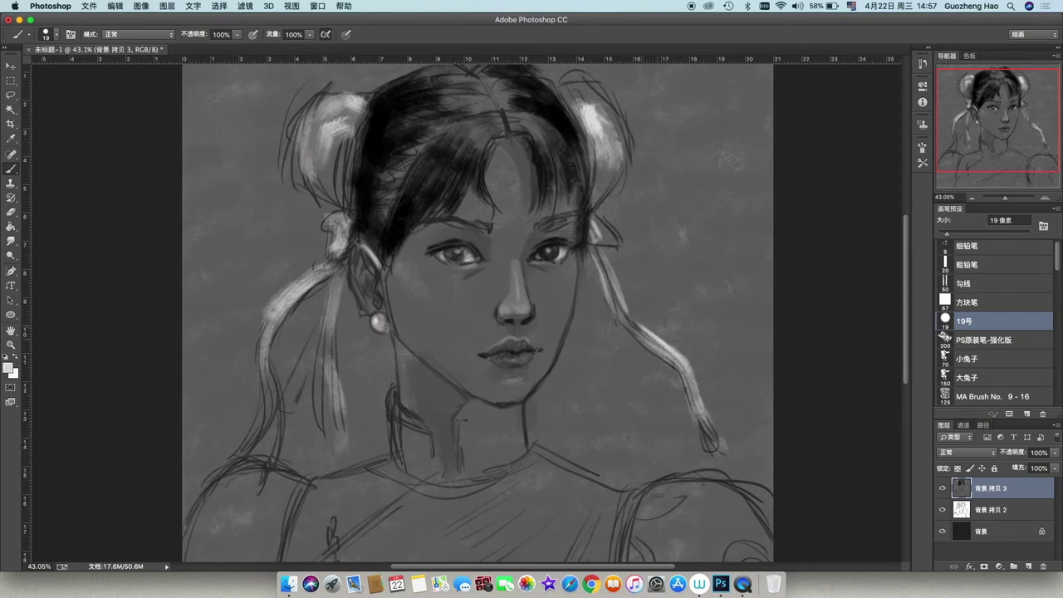
left_click_drag(396, 329, 402, 400)
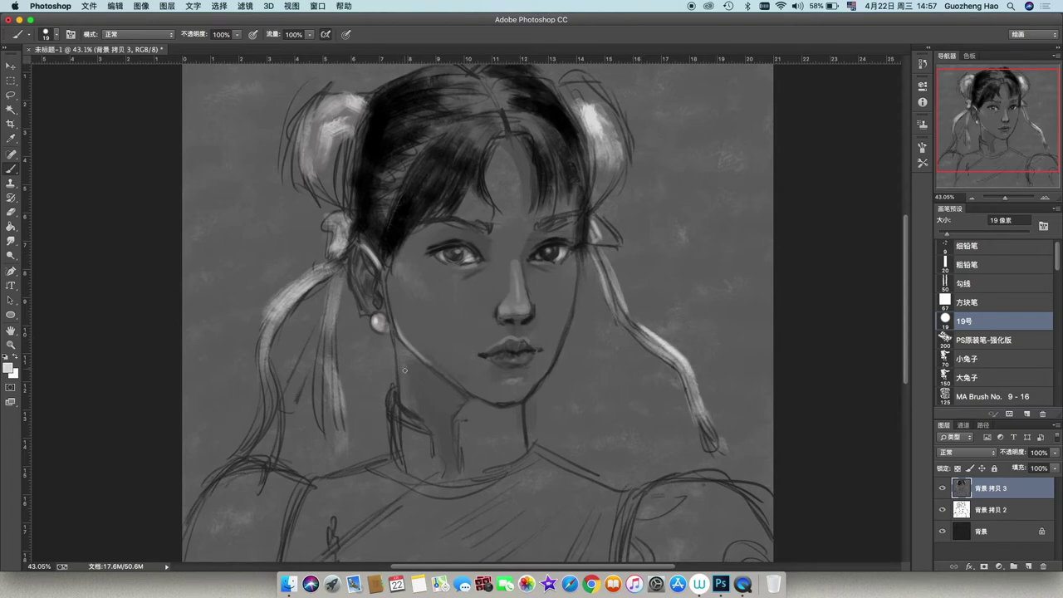
Step: Draw a dark curled knot on the collar, shade the left bun black, and lasso the figure
left_click(473, 401, "alt")
left_click_drag(473, 428, 462, 426)
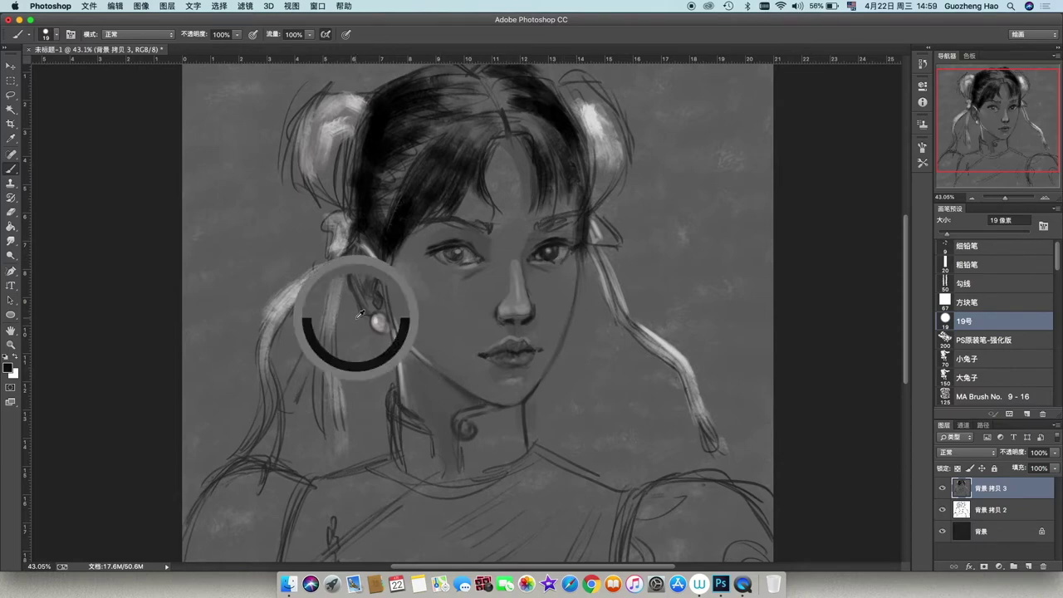
key("x")
mouse_move(336, 152)
left_mouse_down()
mouse_move(332, 163)
mouse_move(336, 153)
mouse_move(315, 143)
left_mouse_up()
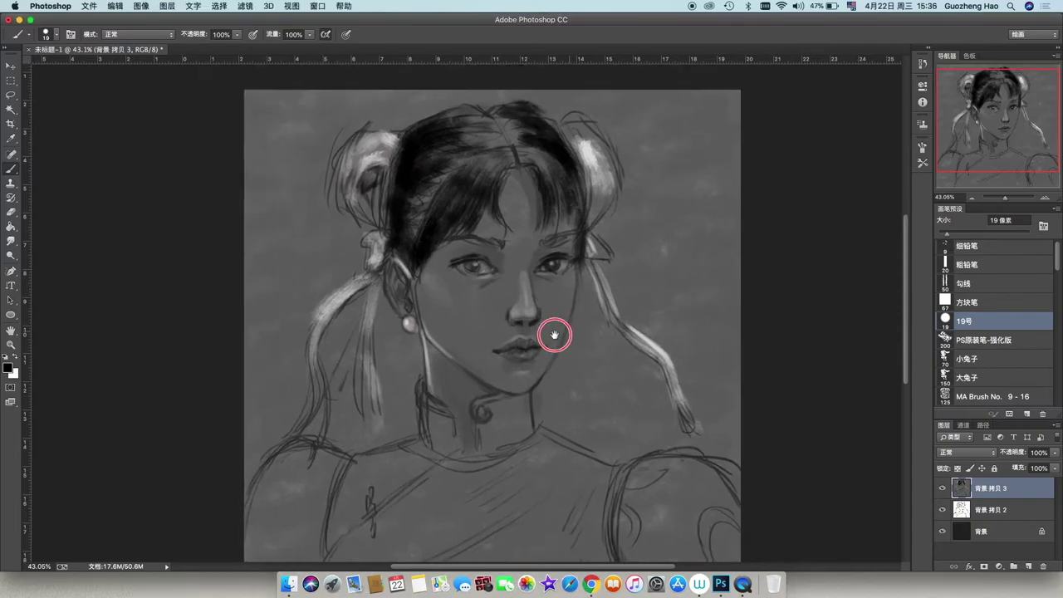
mouse_move(562, 211)
left_mouse_down()
mouse_move(636, 357)
mouse_move(541, 290)
mouse_move(511, 390)
mouse_move(688, 449)
left_mouse_up()
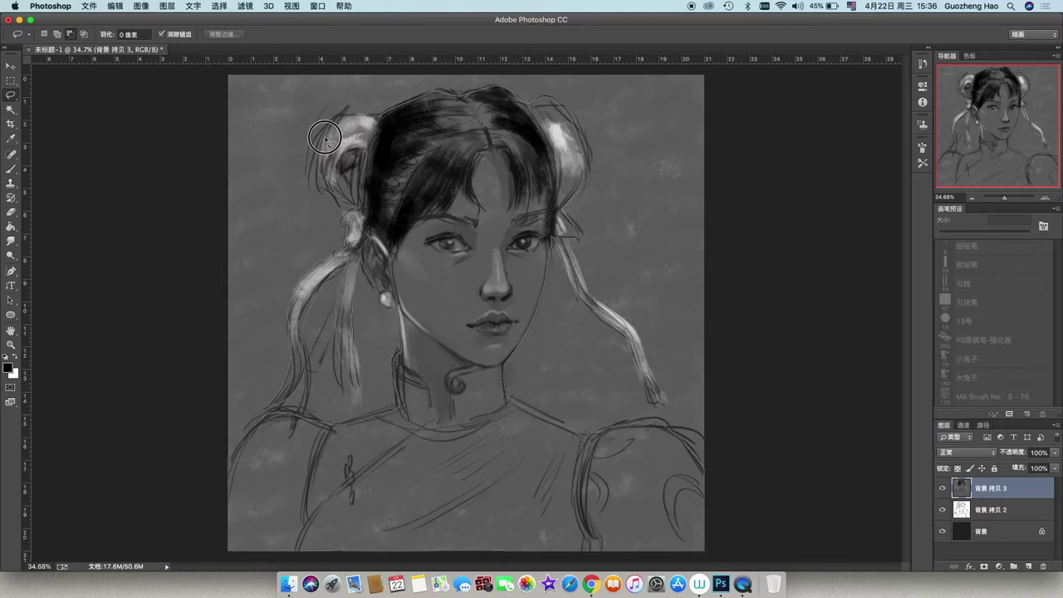
Step: Transform the lassoed figure, nudging it slightly higher to align over the sketch
key("ctrl+t")
mouse_move(469, 274)
left_mouse_down()
mouse_move(607, 287)
mouse_move(468, 287)
left_mouse_up()
key("ctrl+d")
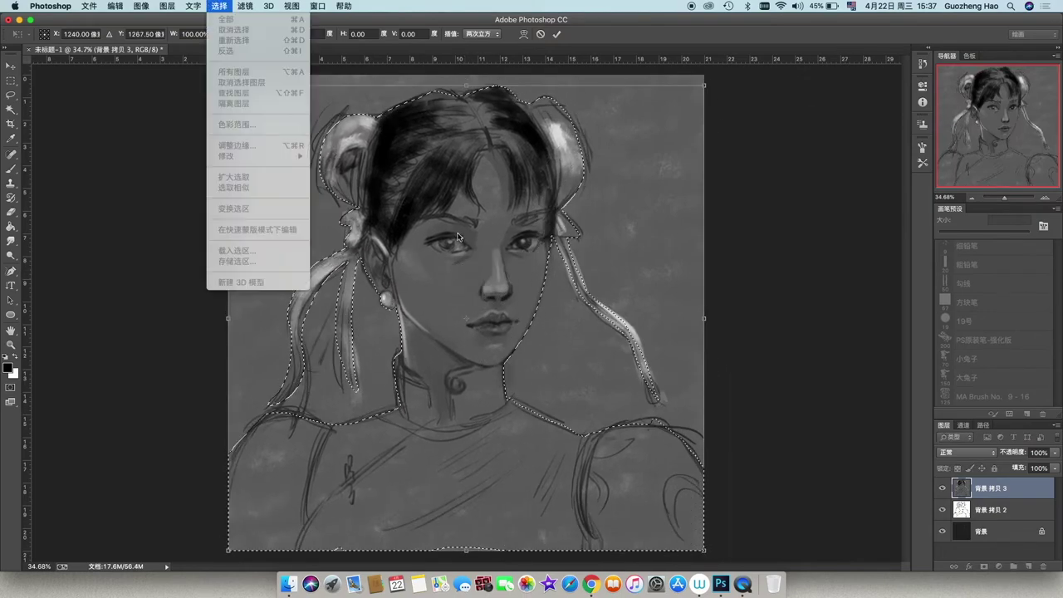
left_click(458, 239)
left_click_drag(476, 284, 476, 276)
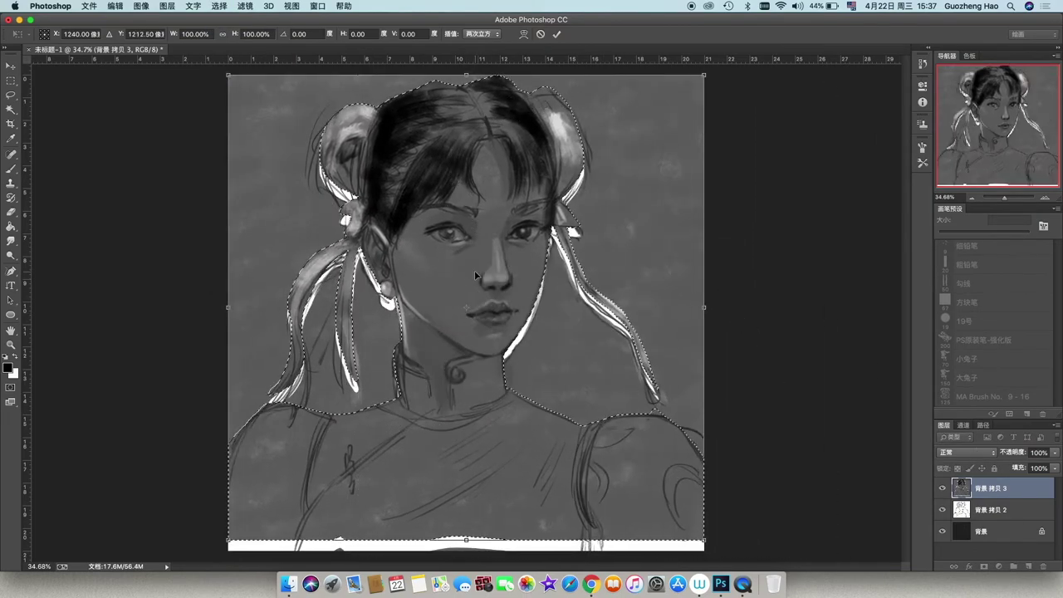
key("Return")
key("Return")
Step: Delete the grey surroundings outside the figure, deselect, and hide the 背景 拷贝 2 layer
key("ctrl+shift+alt+n")
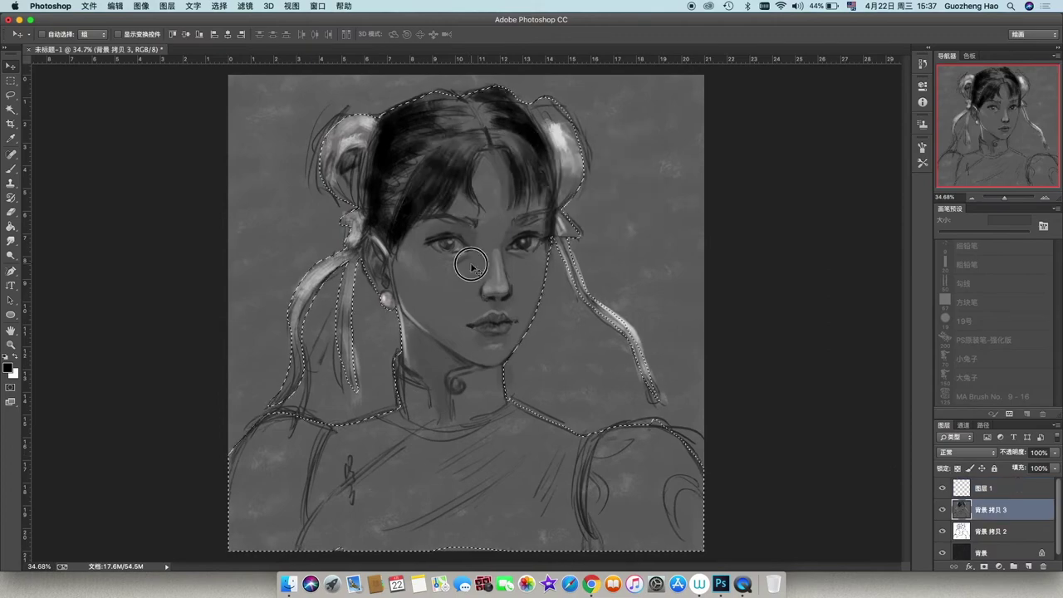
key("Delete")
key("ctrl+z")
left_click(219, 5)
key("Delete")
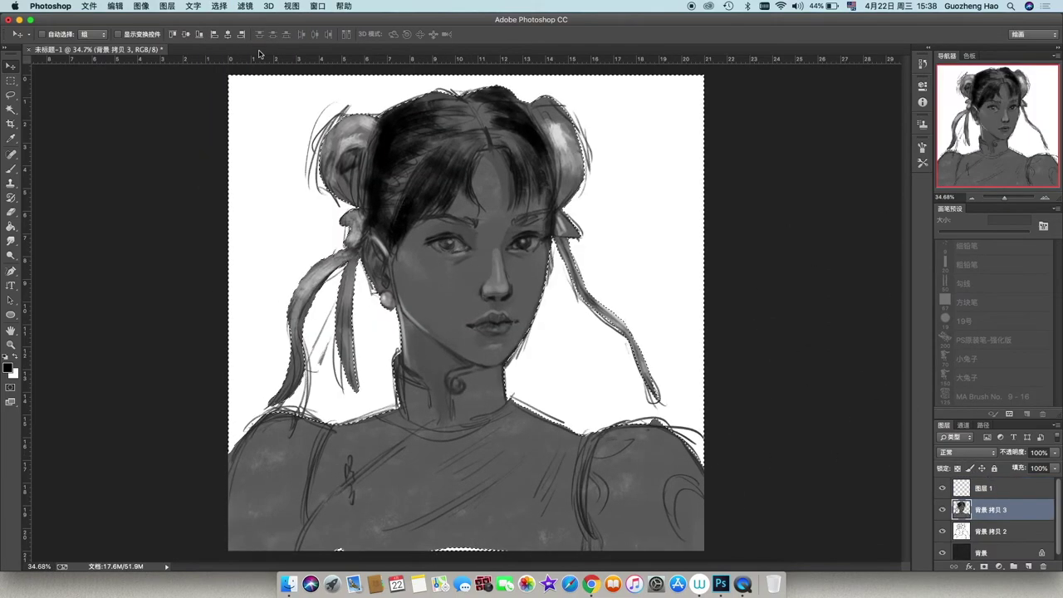
key("m")
key("ctrl+d")
left_click(942, 531)
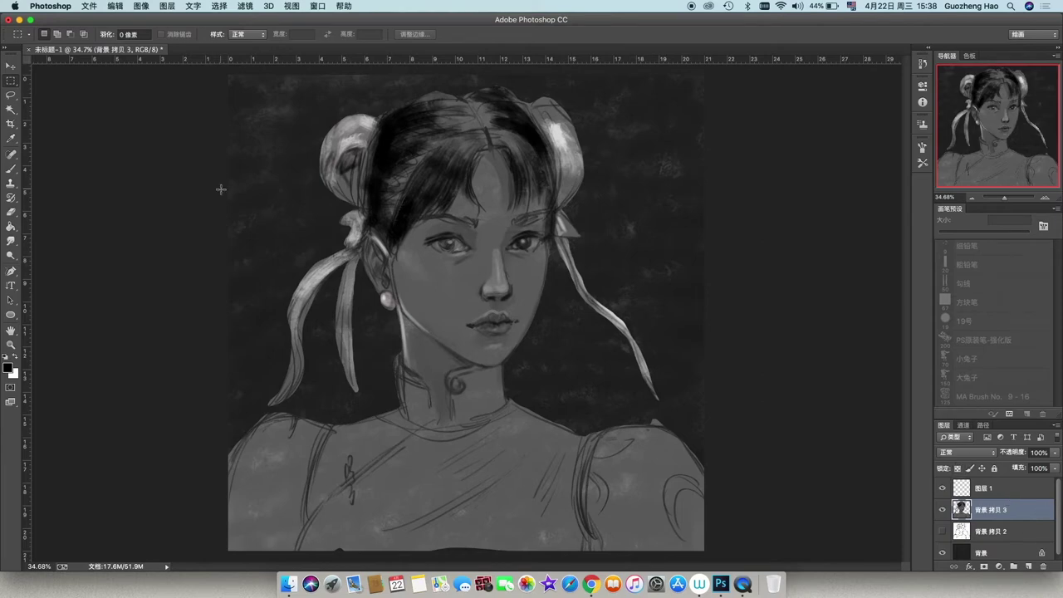
Step: Paint dark strokes over the left shoulder, chest folds, neck and collar
key("b")
mouse_move(303, 478)
left_mouse_down()
mouse_move(291, 544)
mouse_move(283, 471)
mouse_move(314, 467)
mouse_move(337, 544)
left_mouse_up()
left_click_drag(230, 518, 250, 473)
left_click_drag(378, 469, 432, 439)
mouse_move(407, 482)
left_mouse_down()
mouse_move(515, 432)
mouse_move(498, 453)
mouse_move(524, 453)
left_mouse_up()
mouse_move(490, 421)
left_mouse_down()
mouse_move(499, 378)
mouse_move(499, 411)
left_mouse_up()
key("comma")
key("comma")
key("comma")
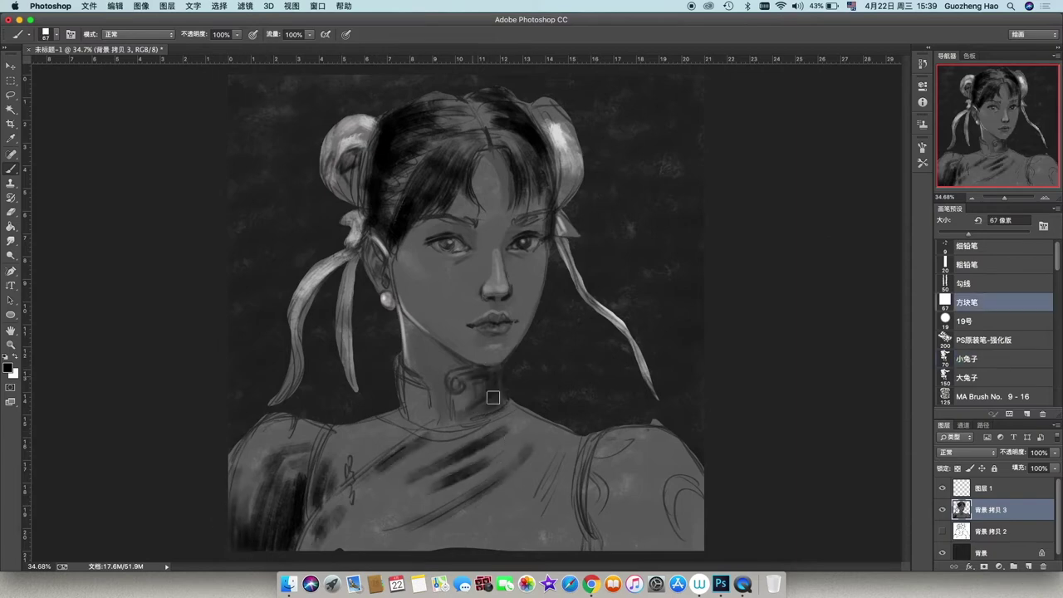
left_click_drag(407, 378, 441, 428)
mouse_move(257, 515)
left_mouse_down()
mouse_move(278, 429)
mouse_move(465, 498)
mouse_move(690, 444)
mouse_move(700, 546)
left_mouse_up()
key("e")
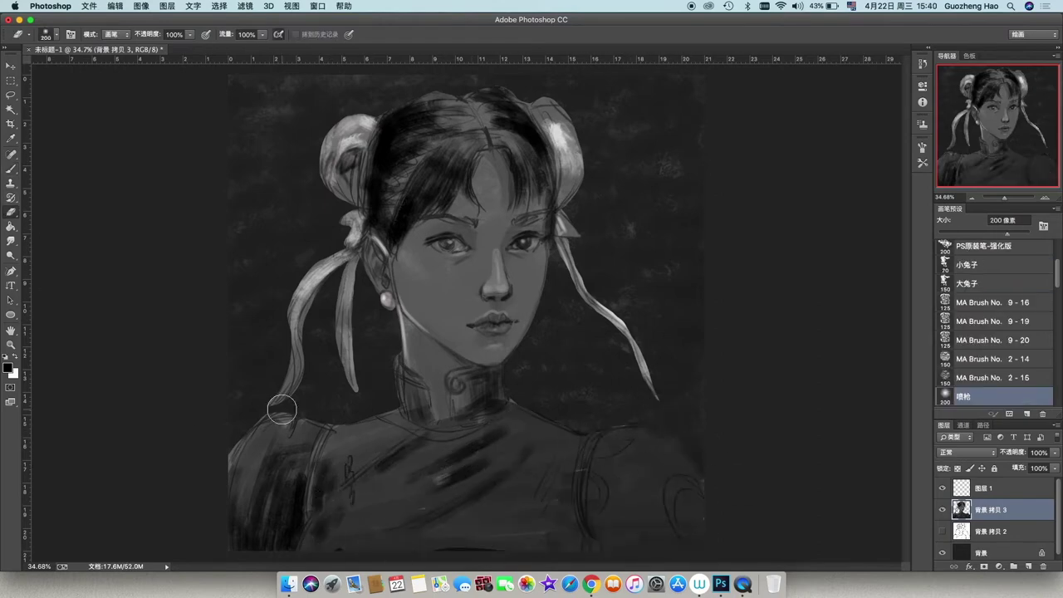
key("b")
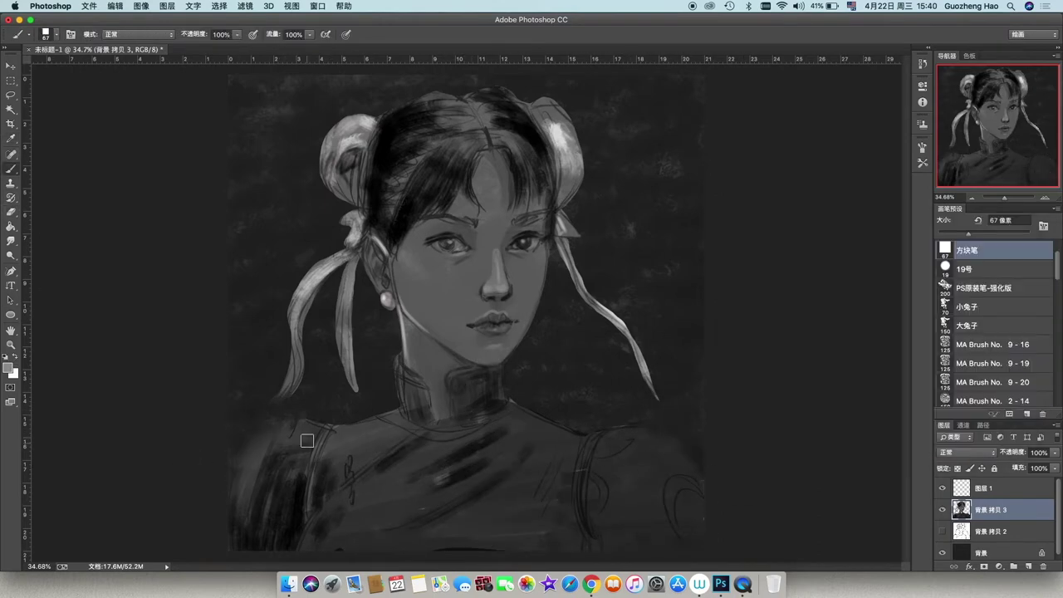
Step: Brighten the shoulder, chest, both hair buns and the ribbon strands with light strokes
mouse_move(377, 433)
left_mouse_down()
mouse_move(266, 441)
mouse_move(316, 422)
left_mouse_up()
mouse_move(449, 444)
left_mouse_down()
mouse_move(468, 481)
mouse_move(384, 546)
mouse_move(356, 526)
mouse_move(472, 521)
mouse_move(503, 532)
mouse_move(570, 485)
mouse_move(524, 432)
mouse_move(626, 458)
mouse_move(689, 510)
mouse_move(664, 430)
mouse_move(691, 477)
mouse_move(680, 427)
left_mouse_up()
left_click_drag(345, 116, 336, 191)
left_click_drag(540, 103, 567, 133)
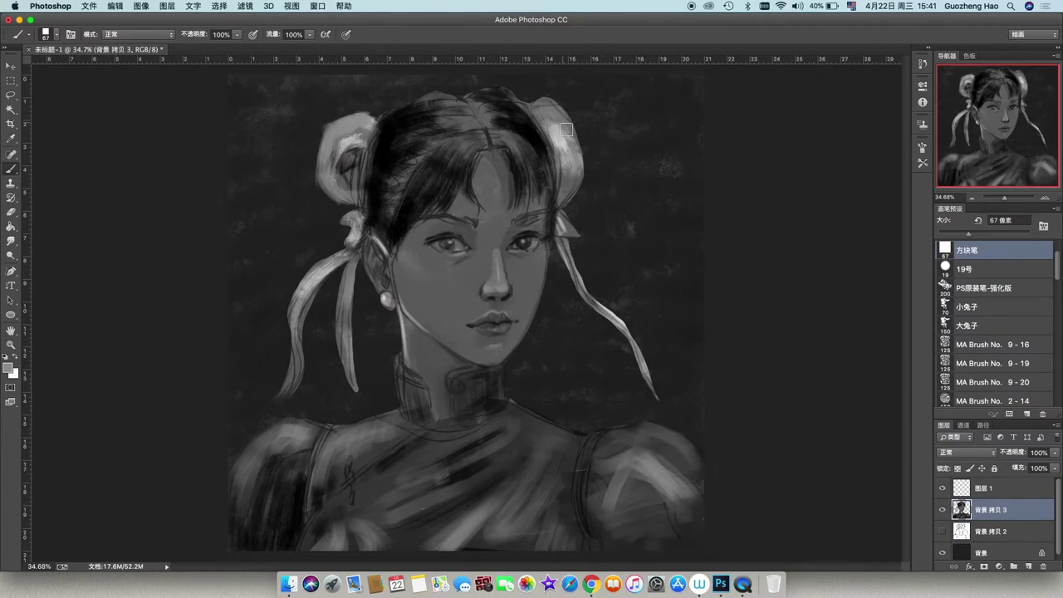
mouse_move(332, 325)
left_mouse_down()
mouse_move(319, 367)
mouse_move(291, 375)
mouse_move(254, 415)
left_mouse_up()
left_click_drag(557, 245, 650, 378)
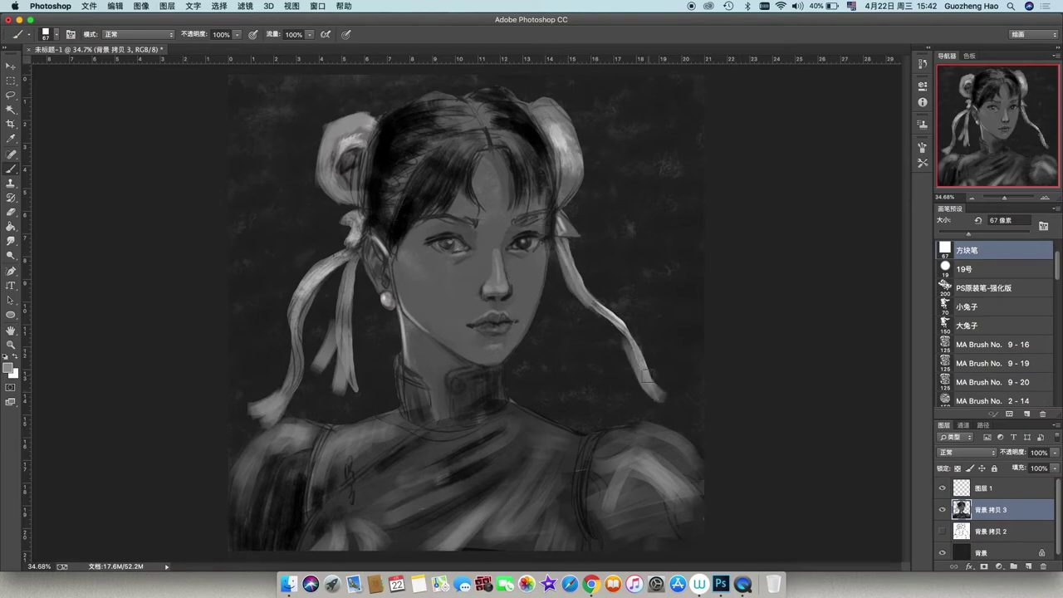
Step: At 18 px brush size, highlight the collar curl and the left shoulder and sleeve
double_click(1001, 220)
type("18")
key("Return")
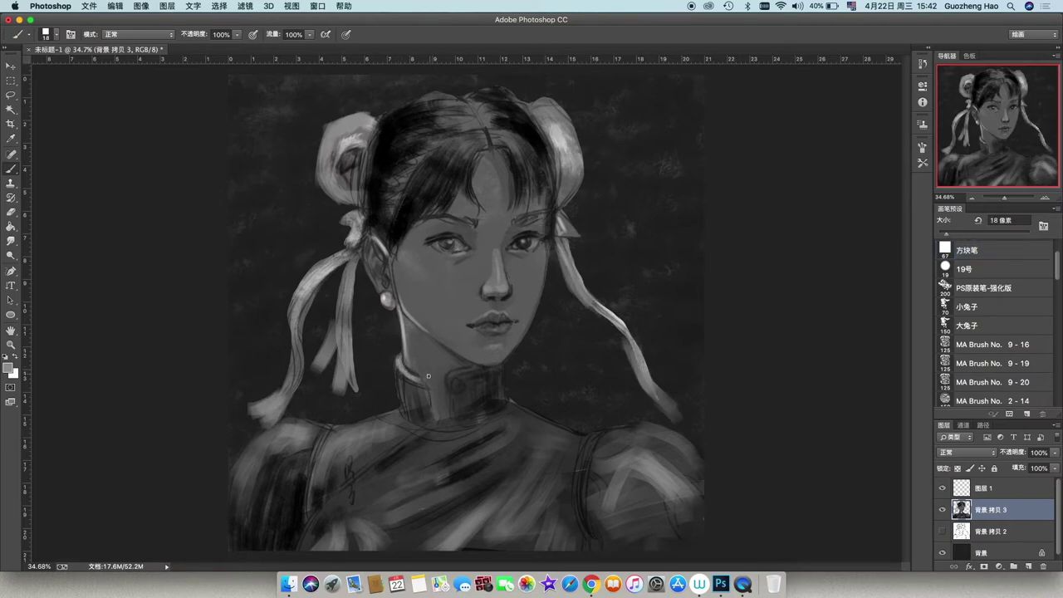
left_click_drag(454, 401, 460, 420)
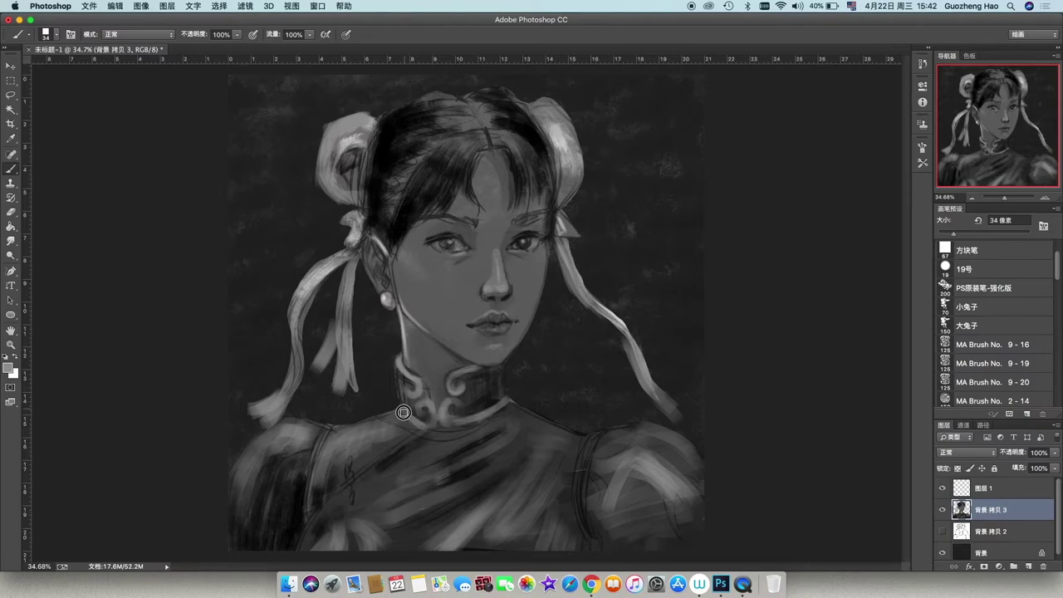
left_click_drag(417, 437, 328, 495)
left_click_drag(382, 457, 290, 544)
mouse_move(342, 422)
left_mouse_down()
mouse_move(300, 513)
mouse_move(303, 491)
left_mouse_up()
Step: Highlight the right sleeve edge and hair, darken the head top near-black, and shrink the brush
left_click_drag(597, 431, 586, 501)
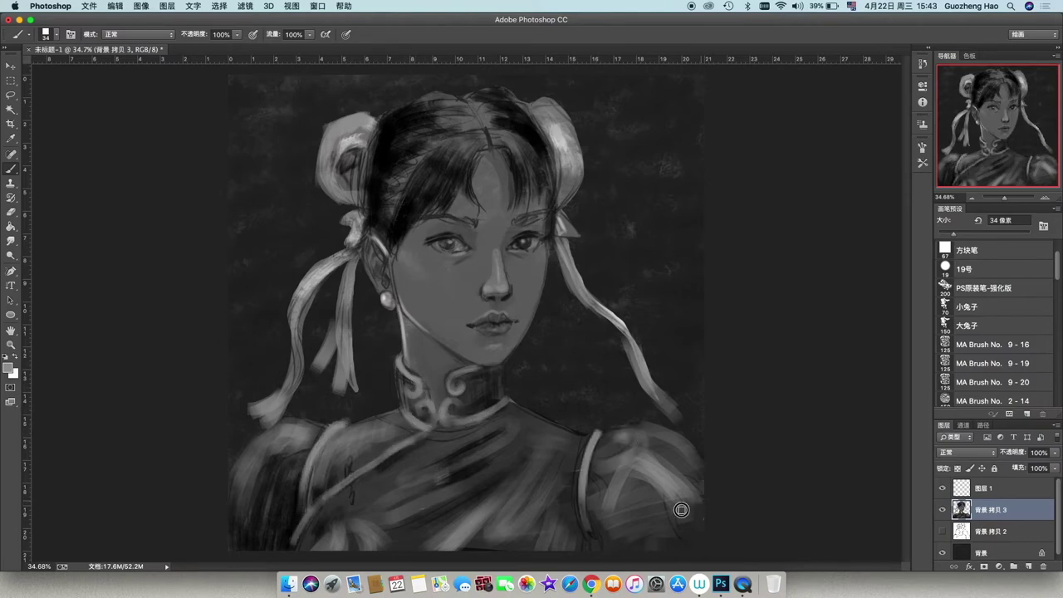
left_click_drag(681, 509, 696, 532)
mouse_move(467, 138)
left_mouse_down()
mouse_move(449, 174)
mouse_move(411, 135)
left_mouse_up()
left_click_drag(459, 96, 403, 112)
left_click(516, 99, "alt")
left_click_drag(529, 121, 474, 111)
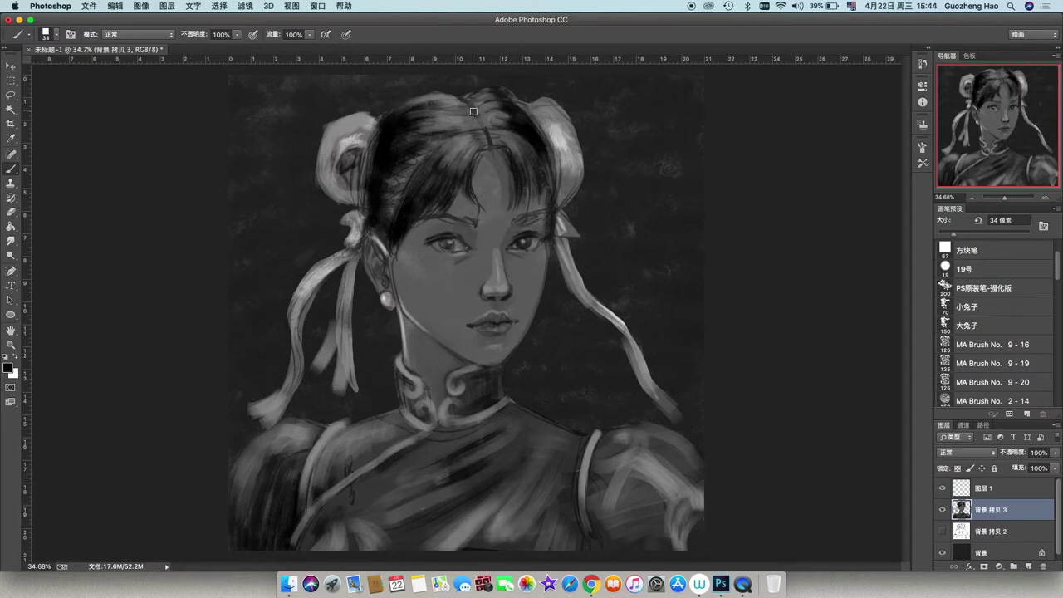
left_click_drag(954, 235, 945, 235)
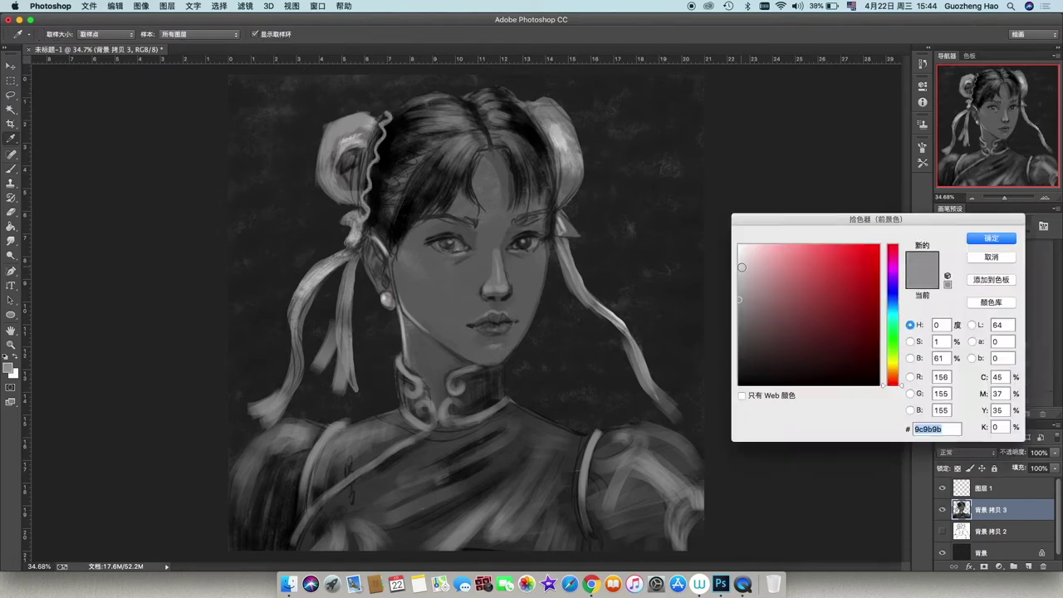
Step: Lighten the cheek and forehead with a light grey and a sampled skin tone
key("Return")
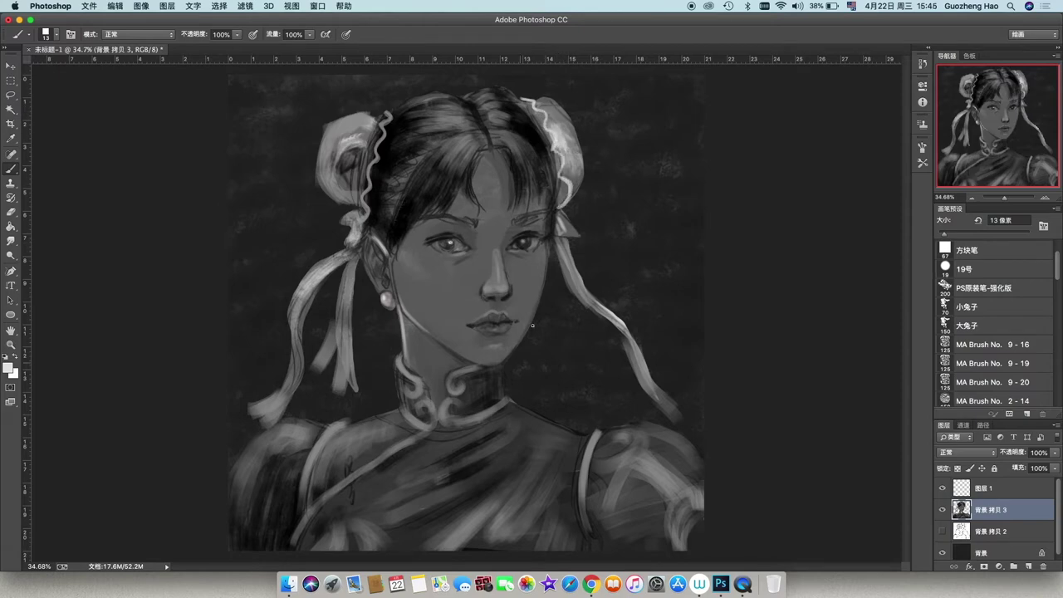
left_click(989, 248)
left_click_drag(448, 272, 473, 282)
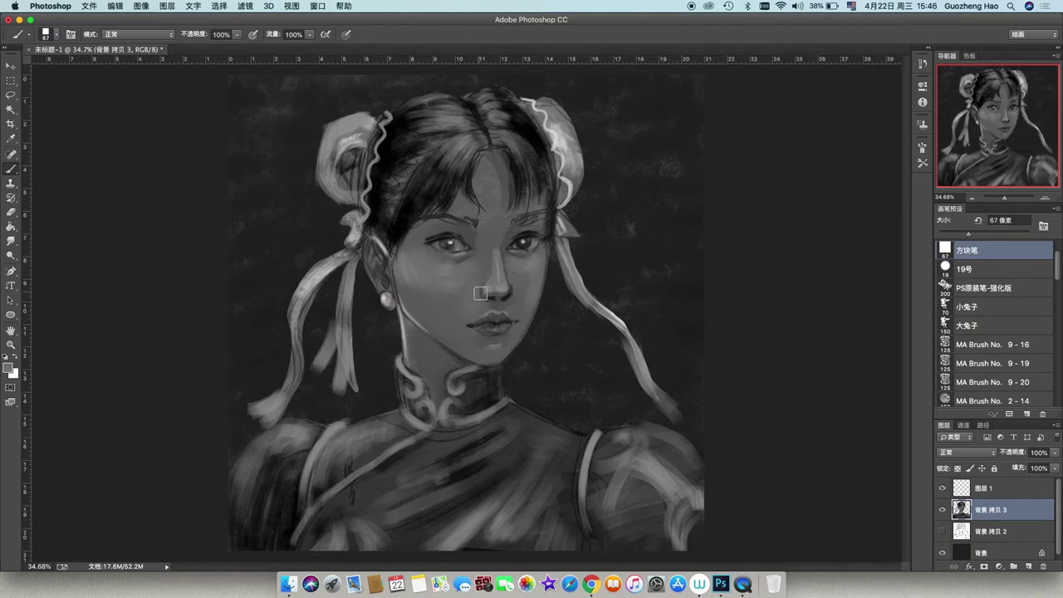
left_click(494, 208, "alt")
left_click_drag(494, 206, 498, 188)
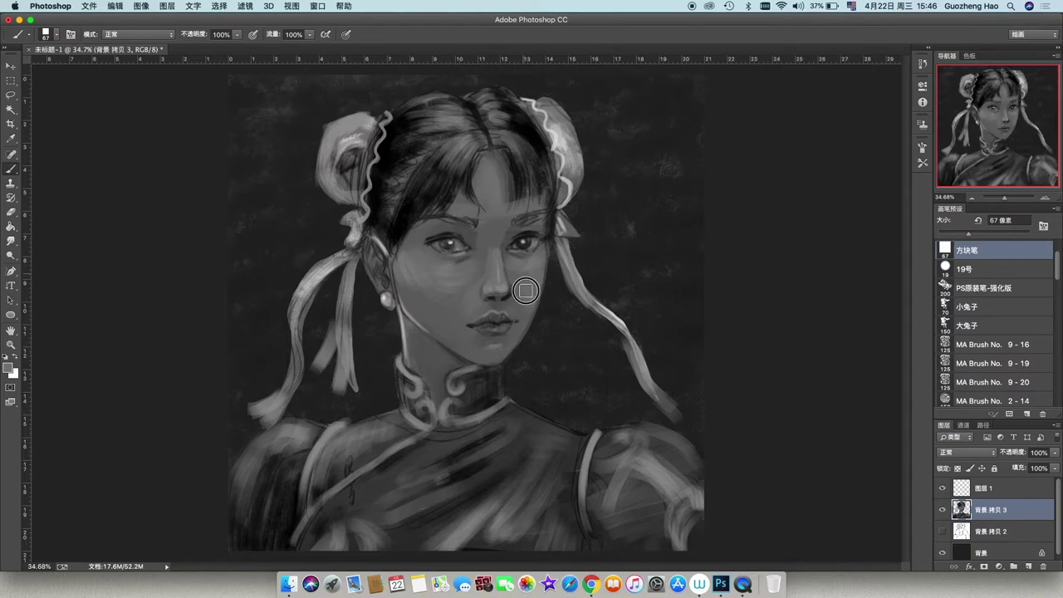
Step: Lasso the nose and mouth, shift them slightly with Free Transform, and deselect
left_click(10, 96)
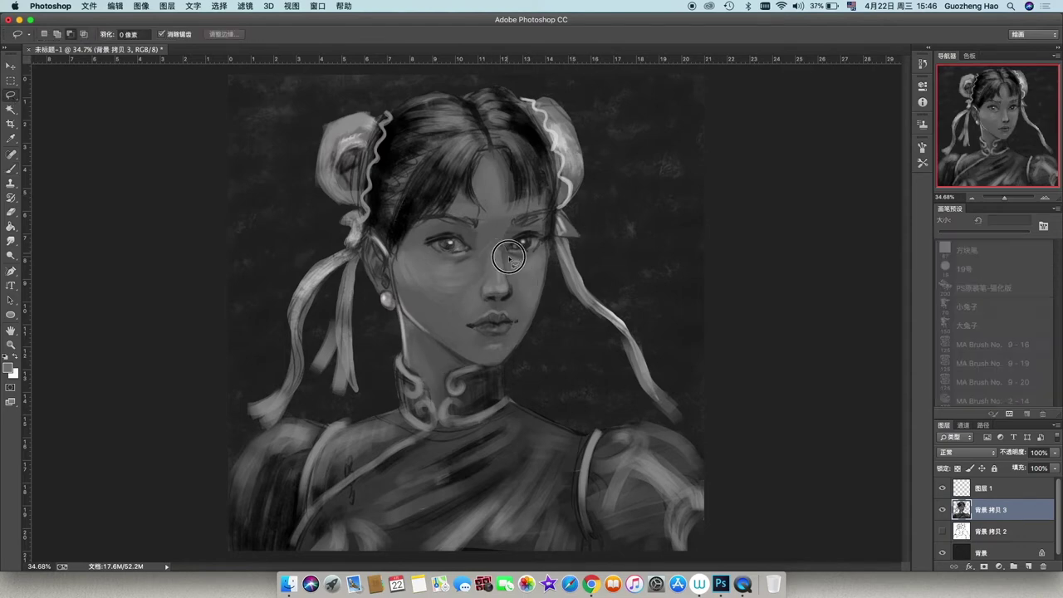
left_click_drag(492, 239, 486, 349)
key("ctrl+t")
left_click_drag(509, 304, 510, 308)
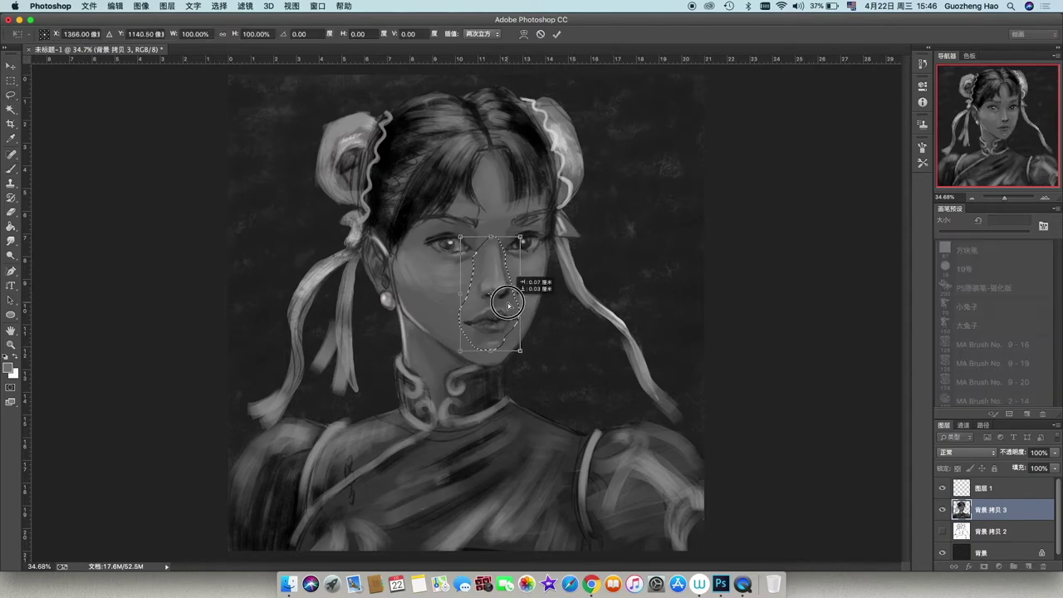
key("Return")
key("ctrl+d")
key("m")
left_click(751, 558)
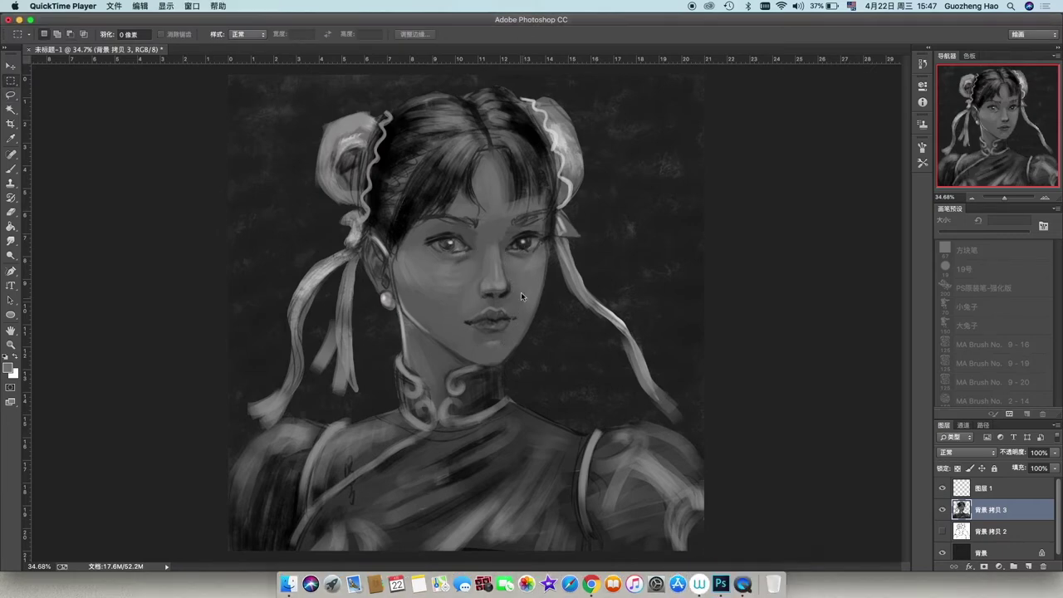
Step: Paint the bottom background layer dark around the figure with a very large brush
left_click(942, 532)
left_click(995, 549)
left_click(942, 531)
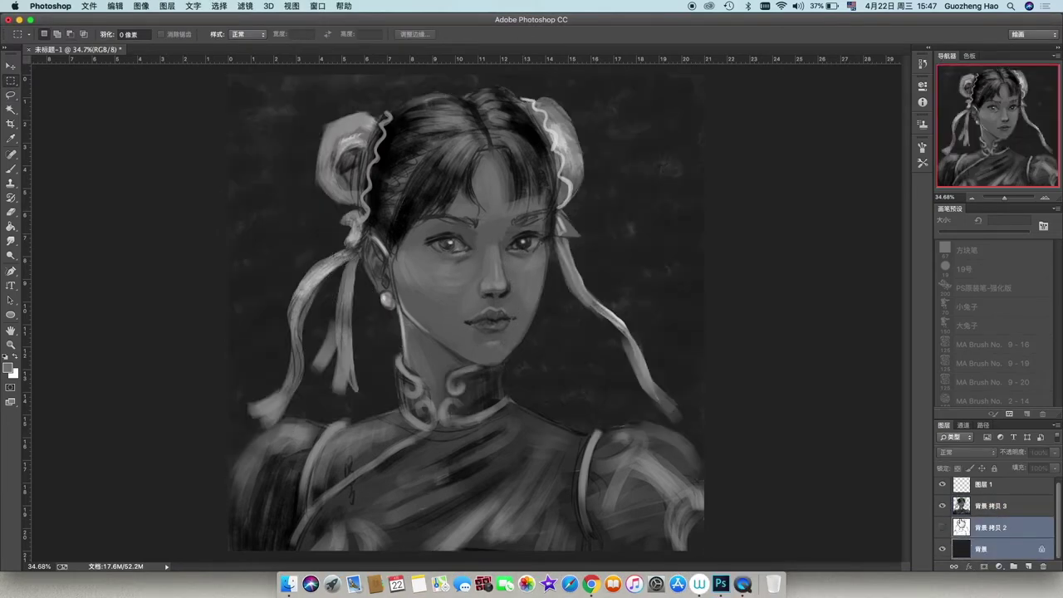
key("b")
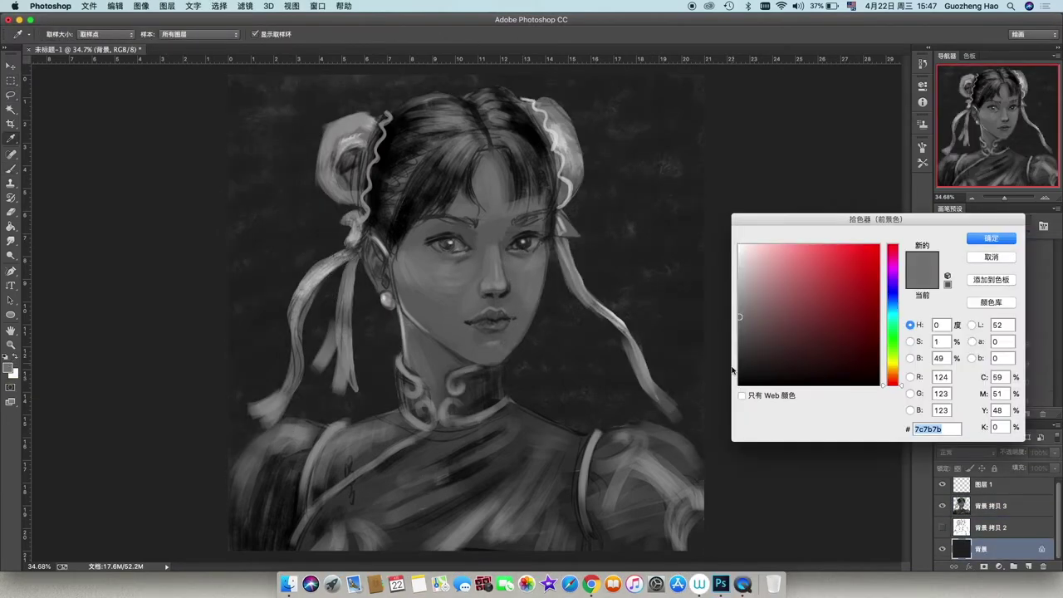
mouse_move(309, 143)
left_mouse_down()
mouse_move(688, 463)
mouse_move(704, 368)
mouse_move(712, 72)
mouse_move(694, 420)
left_mouse_up()
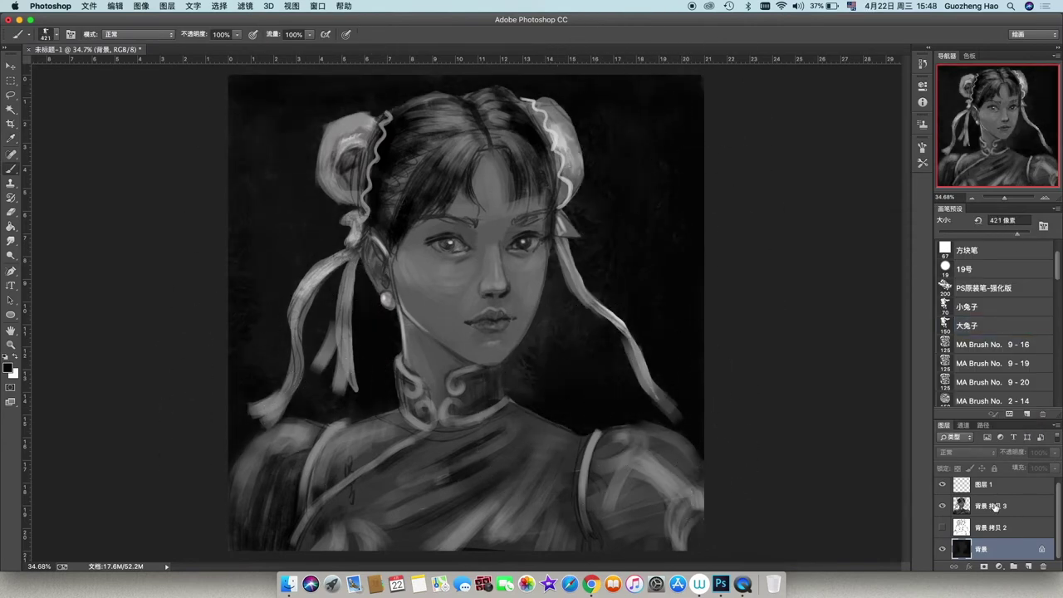
Step: Move 图层 1 below the portrait, fill it light blue, and fade its opacity to 13%
left_click_drag(985, 485, 951, 515)
left_click(8, 368)
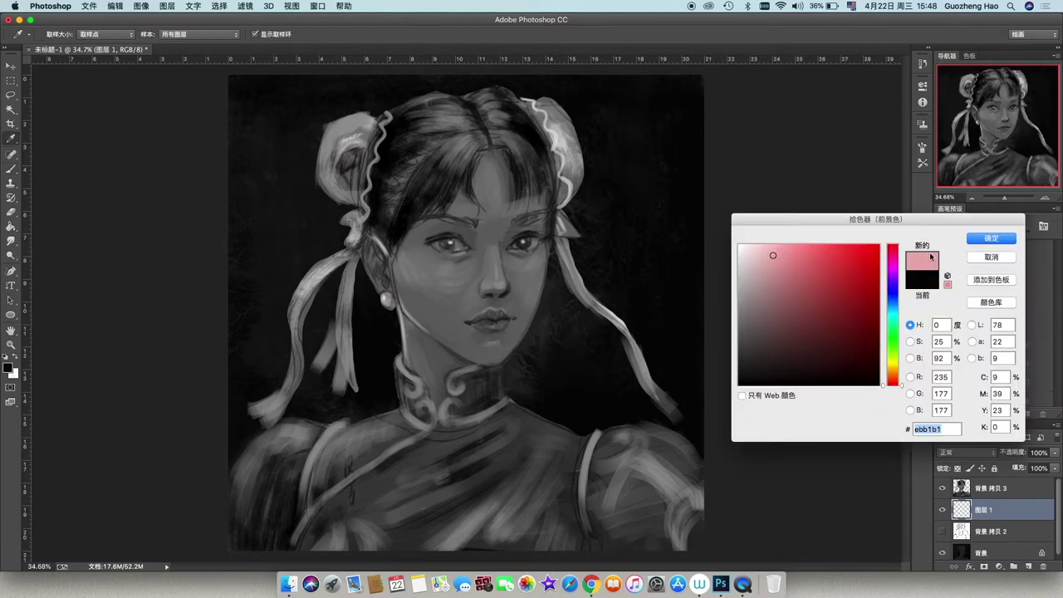
left_click(893, 296)
left_click(803, 250)
left_click(991, 237)
left_click(431, 451)
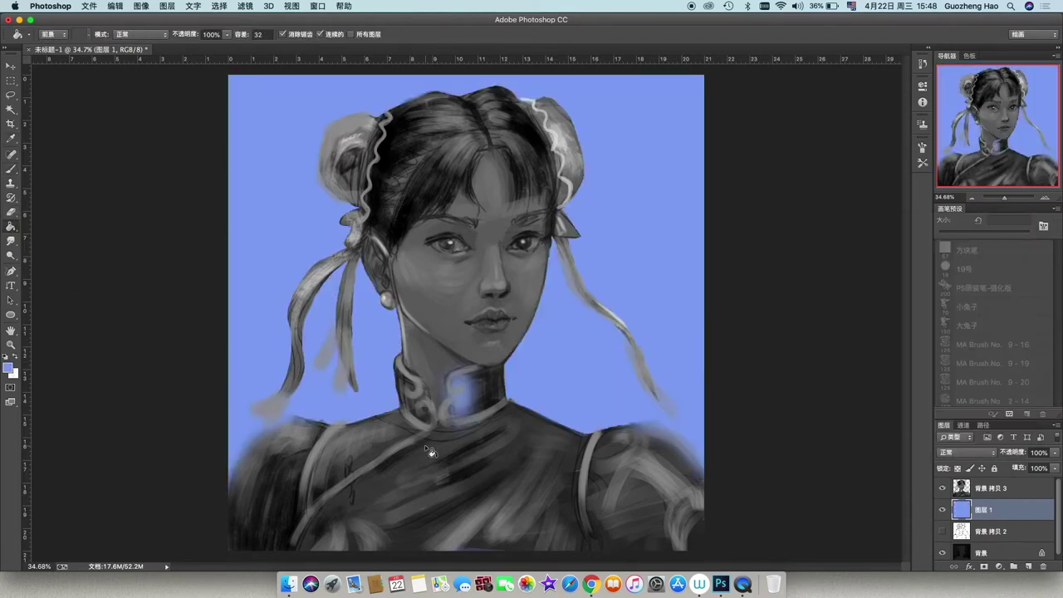
left_click_drag(1055, 452, 1001, 466)
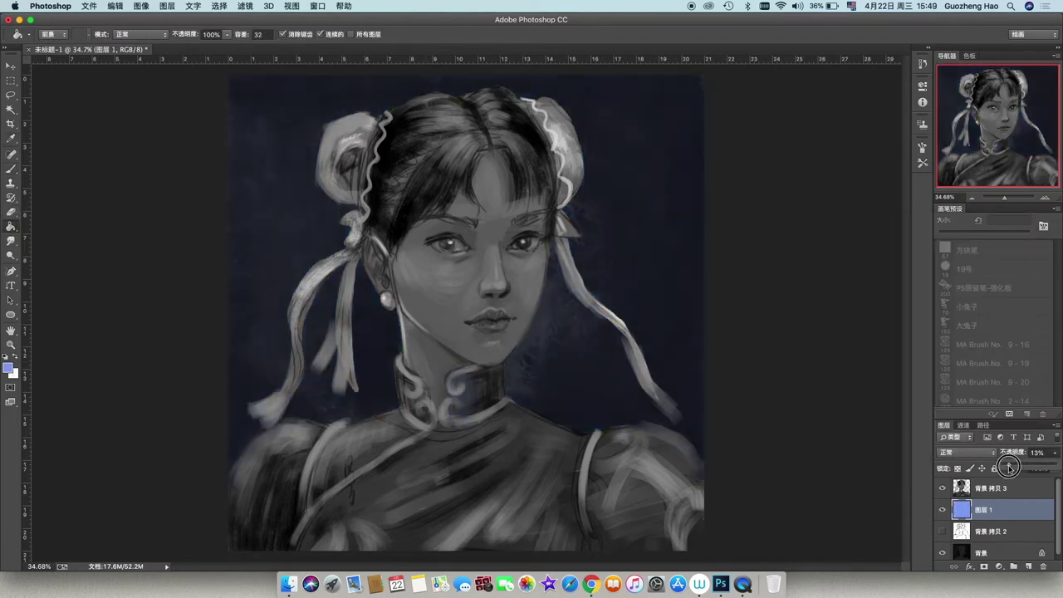
Step: Duplicate the portrait layer 背景 拷贝 3 and add a layer mask to the copy
left_click(988, 487)
left_click(964, 452)
key("Escape")
key("ctrl+j")
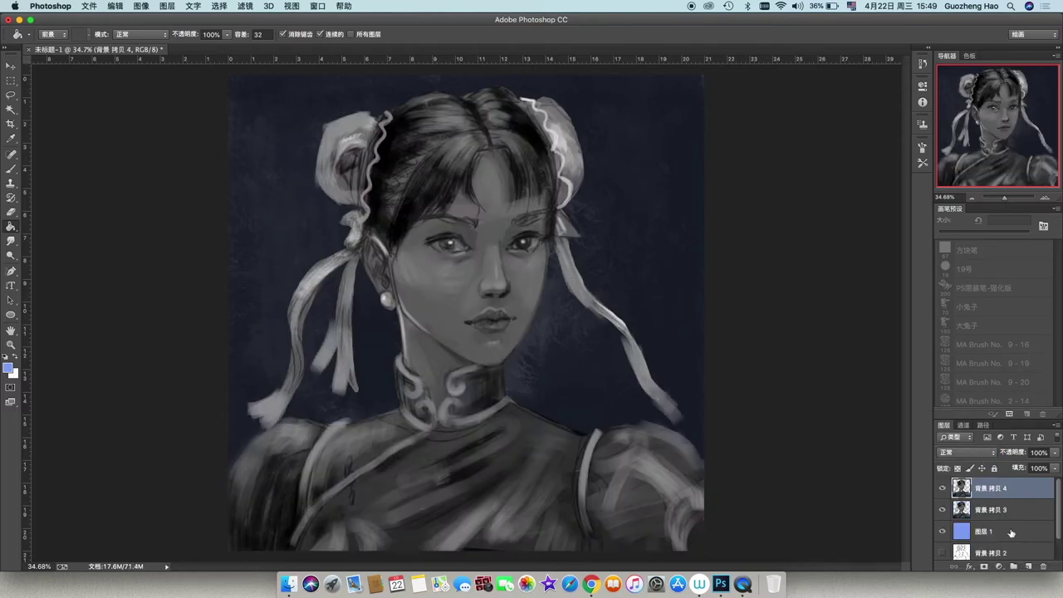
left_click(985, 565)
Step: Apply a warm Color Balance to the masked portrait copy
left_click(137, 6)
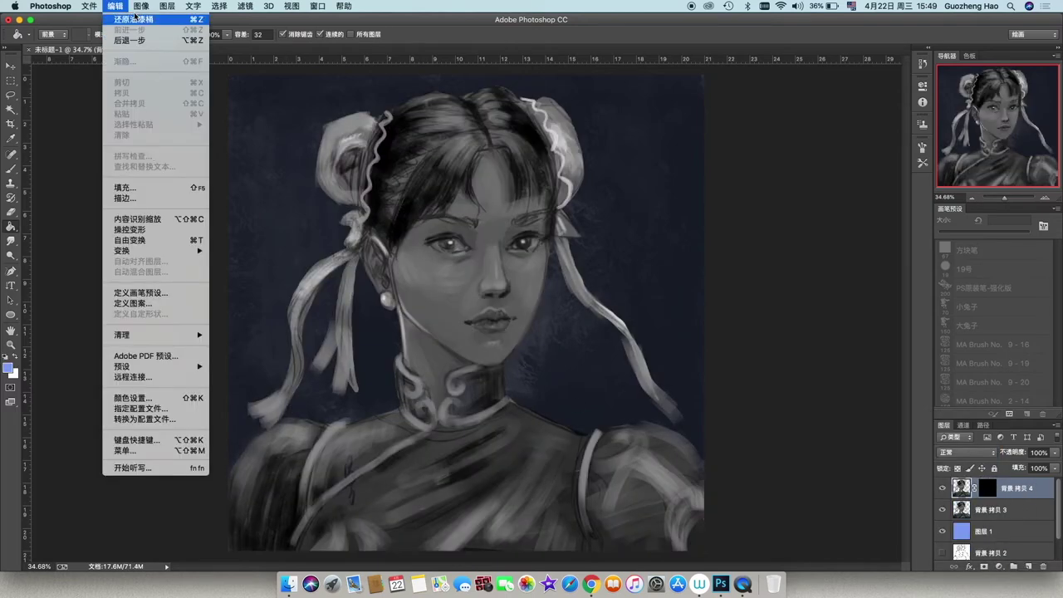
left_click(249, 195)
left_click(137, 6)
left_click(280, 101)
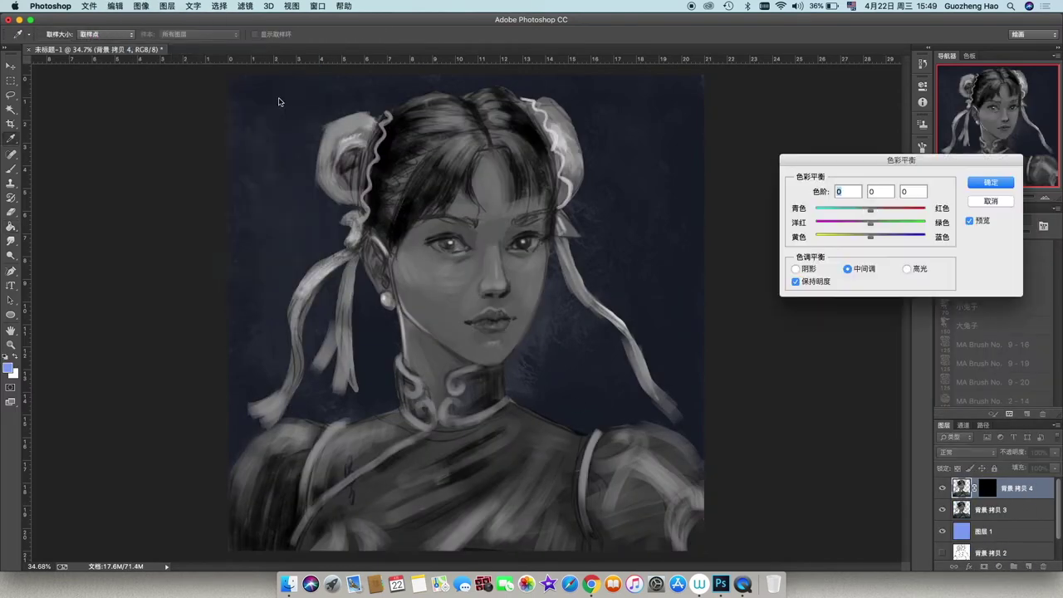
left_click(990, 182)
Step: Paint the mask over the face, forehead, brows and neck to reveal warm skin
left_click(988, 492)
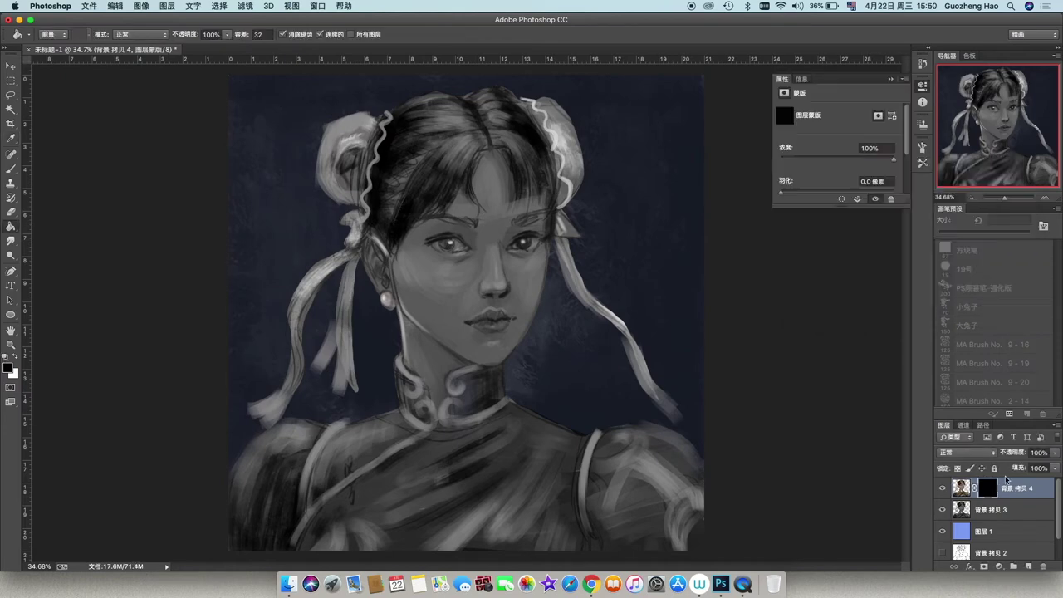
key("b")
key("comma")
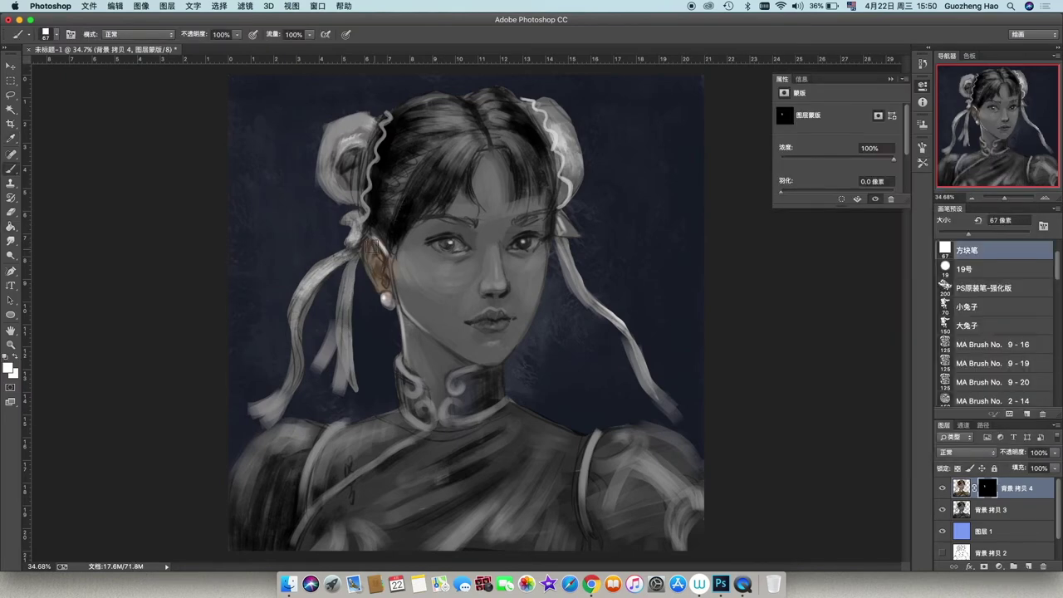
mouse_move(374, 247)
left_mouse_down()
mouse_move(474, 249)
mouse_move(408, 280)
mouse_move(467, 307)
mouse_move(534, 244)
mouse_move(498, 349)
mouse_move(499, 333)
mouse_move(437, 373)
mouse_move(444, 352)
left_mouse_up()
mouse_move(496, 158)
left_mouse_down()
mouse_move(448, 219)
mouse_move(532, 215)
mouse_move(510, 200)
left_mouse_up()
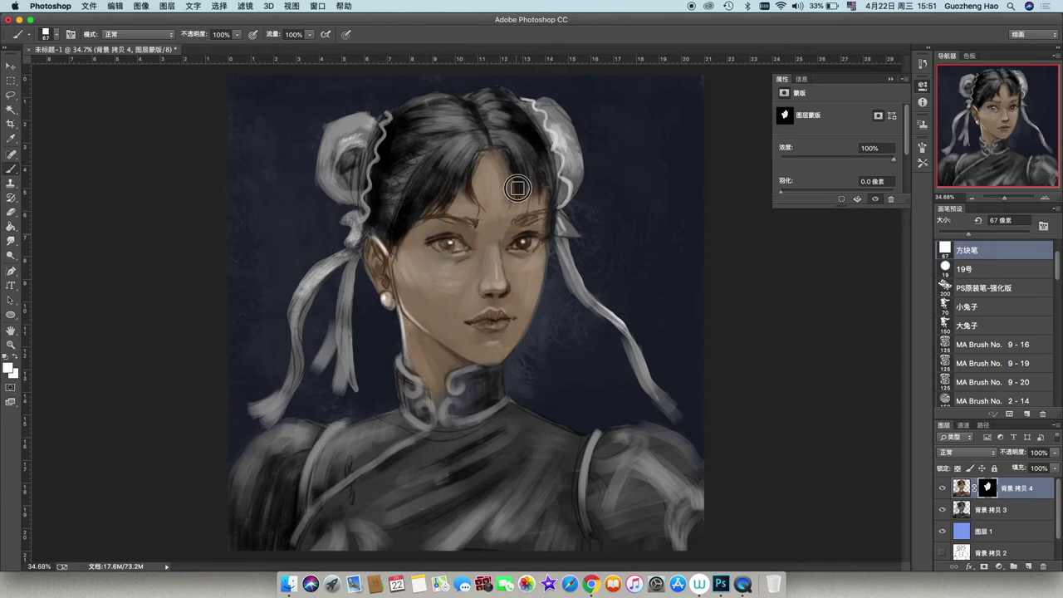
key("ctrl+j")
Step: Shift a copy toward blue, mask it black, and airbrush deep blue onto the qipao
left_click(141, 6)
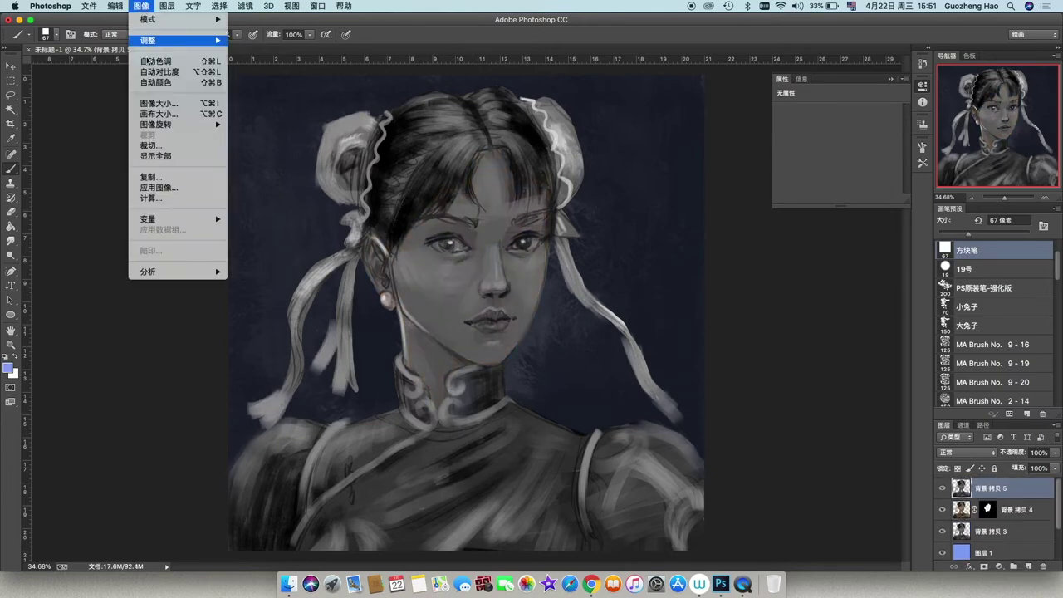
left_click(274, 122)
mouse_move(870, 208)
left_mouse_down()
mouse_move(856, 215)
mouse_move(893, 235)
left_mouse_up()
left_click(990, 182)
left_click(984, 565)
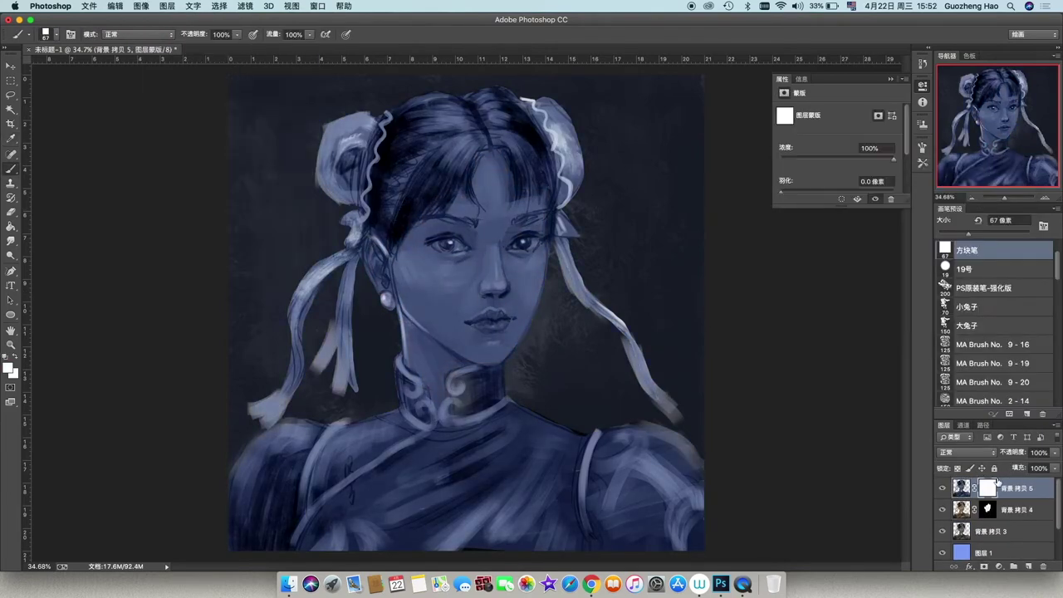
left_click(10, 369)
left_click(989, 238)
left_click(366, 435)
key("b")
mouse_move(428, 439)
left_mouse_down()
mouse_move(475, 379)
mouse_move(406, 422)
mouse_move(300, 447)
mouse_move(486, 541)
mouse_move(653, 487)
mouse_move(672, 446)
left_mouse_up()
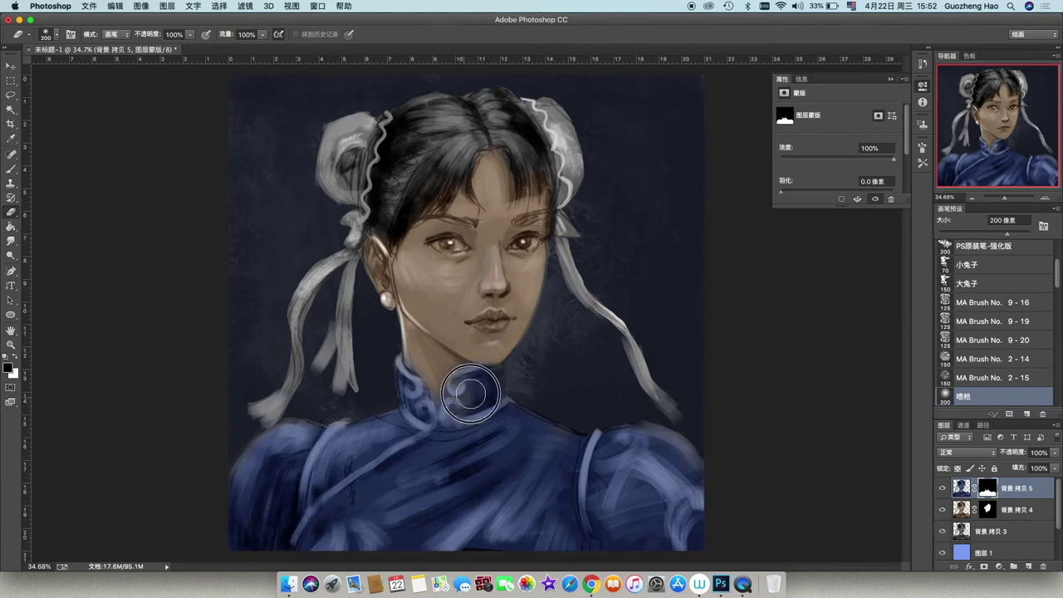
Step: Reveal warm brown in the hair via the warm layer's mask, then add a desaturated merged copy
key("alt+bracketleft")
key("ctrl+backslash")
mouse_move(465, 129)
left_mouse_down()
mouse_move(407, 183)
mouse_move(439, 117)
mouse_move(501, 106)
left_mouse_up()
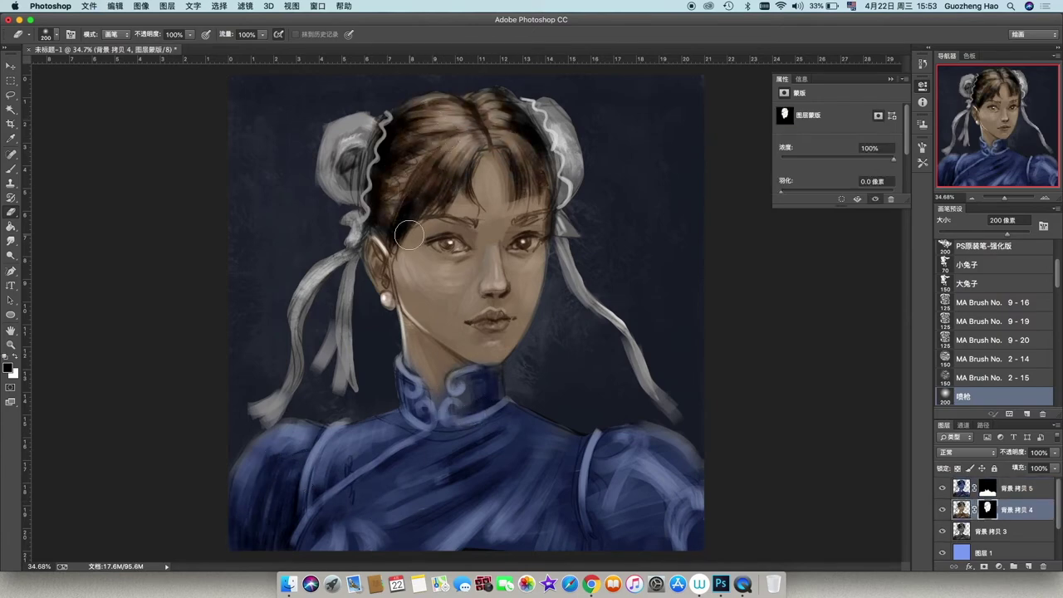
key("ctrl+alt+shift+e")
key("ctrl+shift+u")
Step: Shift the new grey copy's Color Balance toward blue-grey
left_click(141, 5)
mouse_move(148, 40)
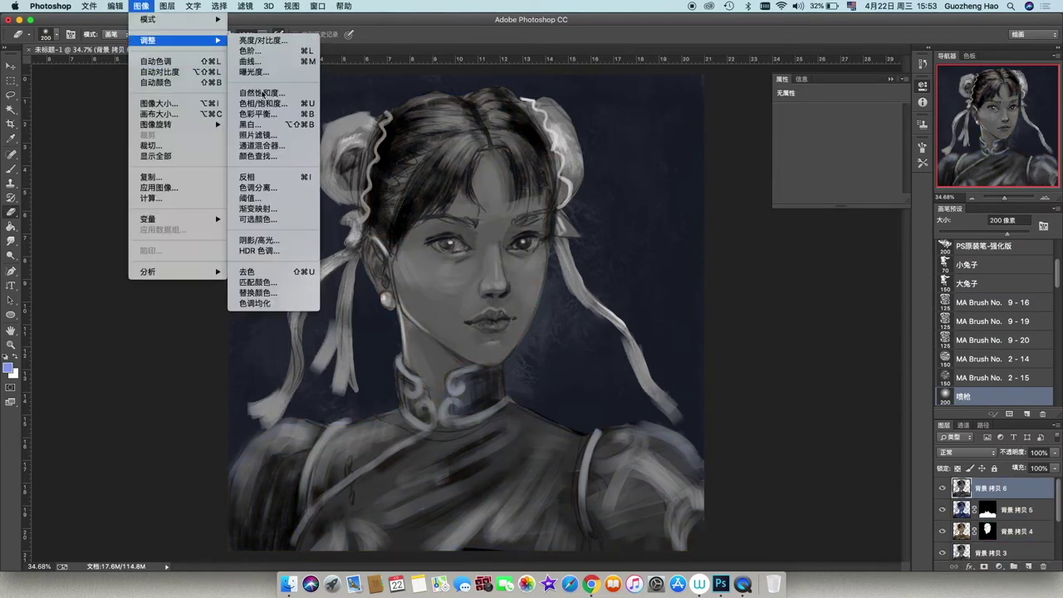
left_click(259, 114)
mouse_move(871, 209)
left_mouse_down()
mouse_move(842, 209)
mouse_move(873, 238)
mouse_move(858, 223)
mouse_move(859, 238)
left_mouse_up()
left_click(992, 182)
Step: Mask the tint black, paint it onto the ribbons and buns, then select 背景 拷贝 4–6
key("g")
left_click(999, 567)
left_click(288, 392)
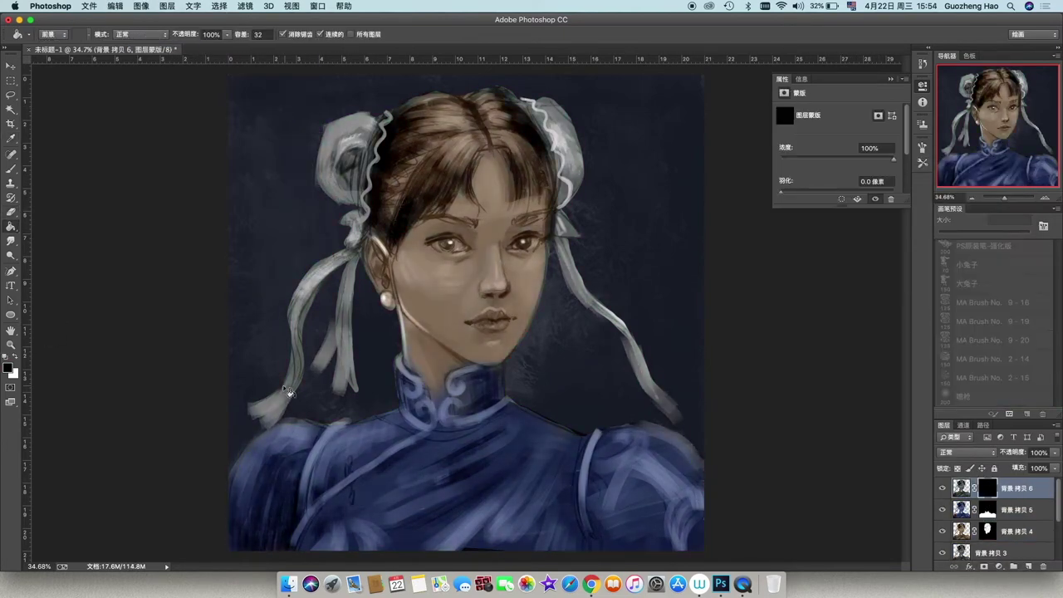
key("b")
left_click_drag(374, 123, 275, 408)
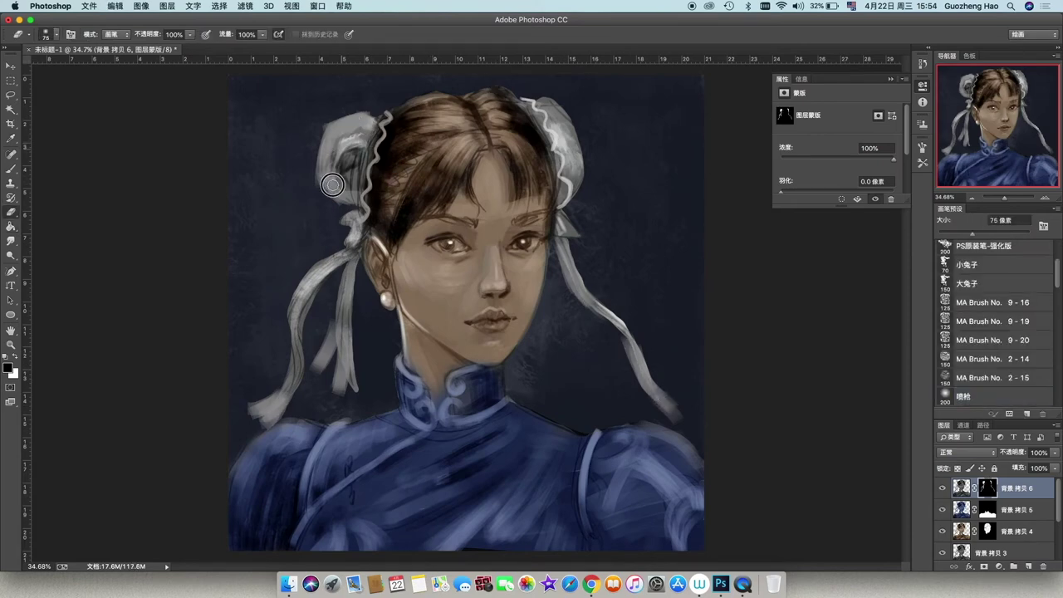
left_click(1017, 532, "shift")
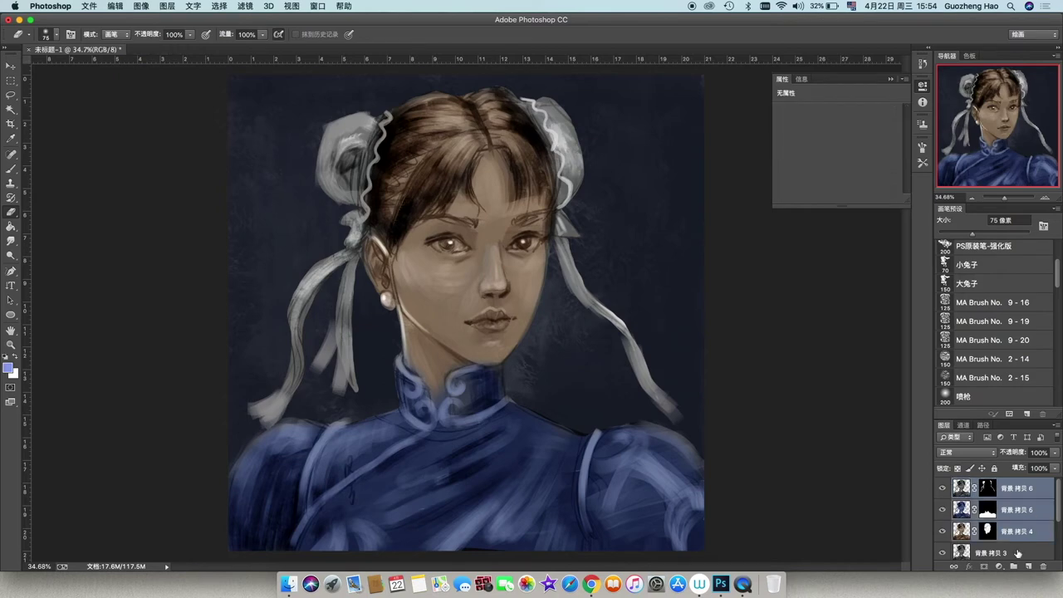
Step: Merge the selected portrait layers and add a blank layer on top
right_click(1022, 494)
left_click(973, 416)
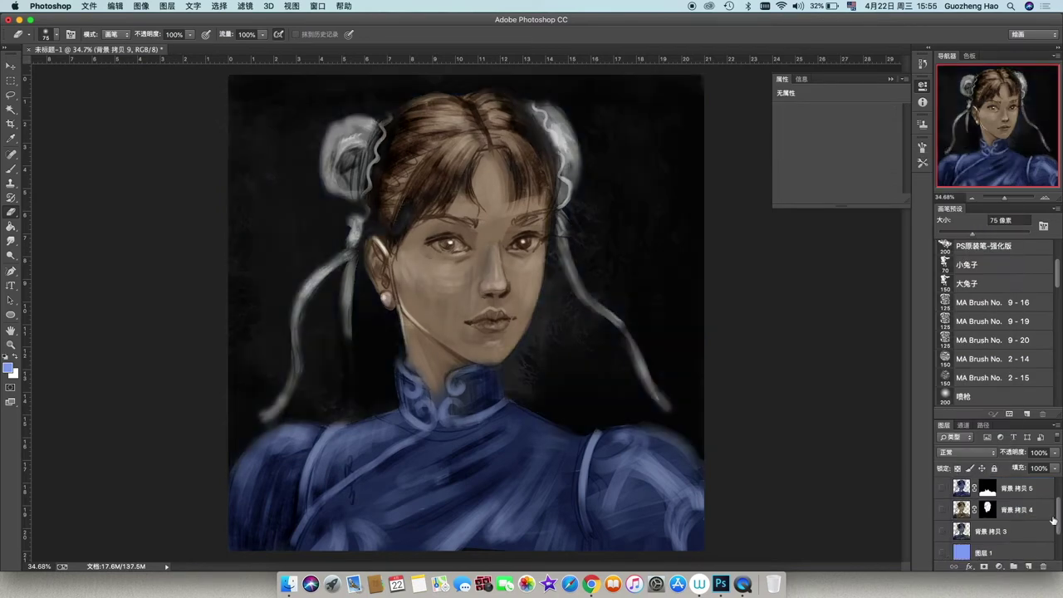
left_click_drag(1057, 521, 1057, 490)
left_click(1020, 509, "ctrl")
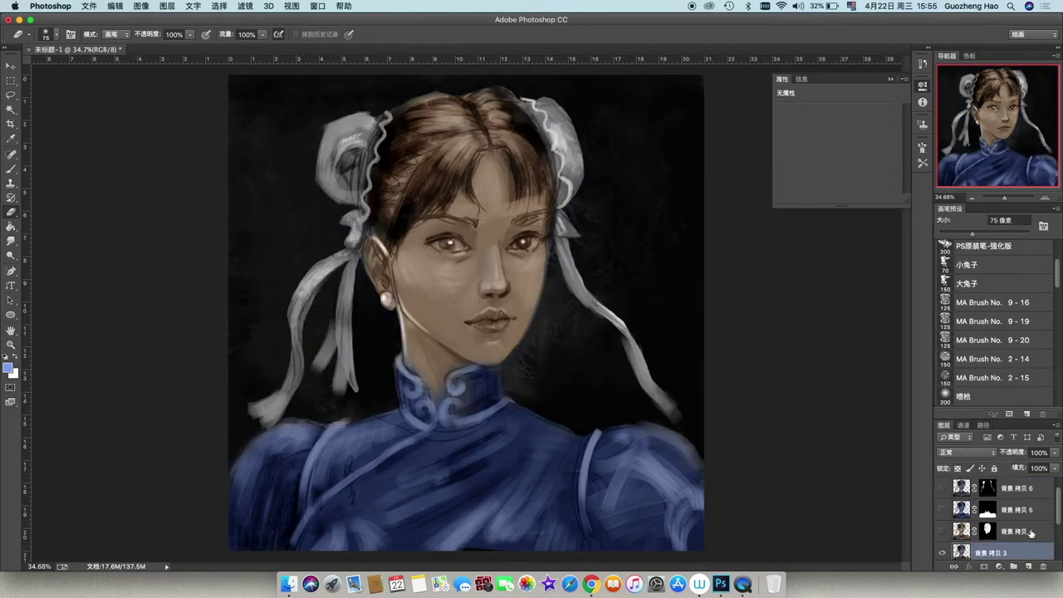
right_click(1020, 509)
left_click(1011, 475)
left_click(1029, 567)
Step: Choose a red foreground colour and brush pink and crimson over the lips
left_click(9, 368)
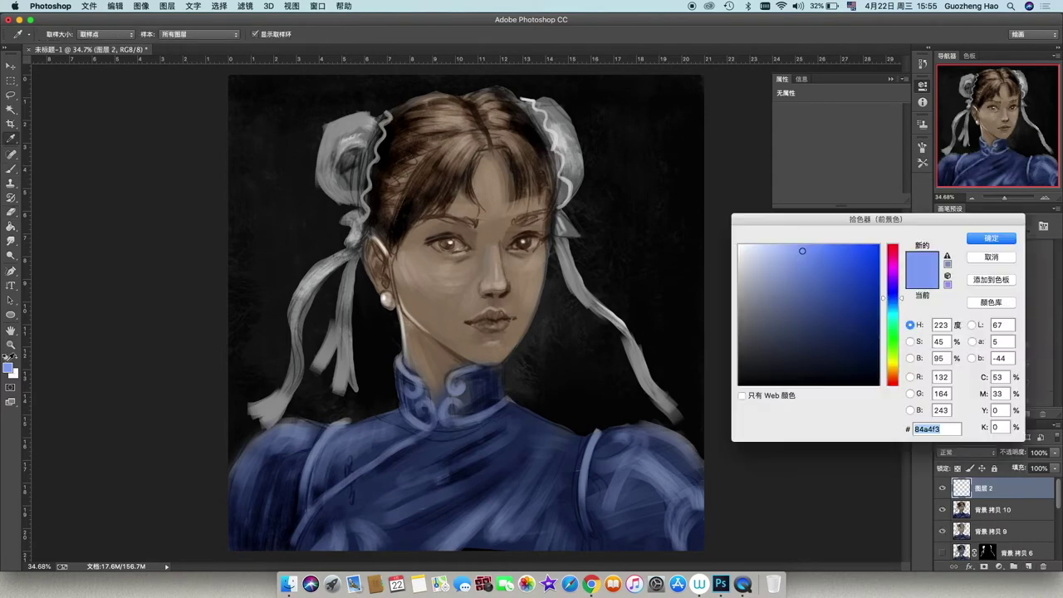
left_click_drag(898, 246, 899, 243)
key("Return")
key("b")
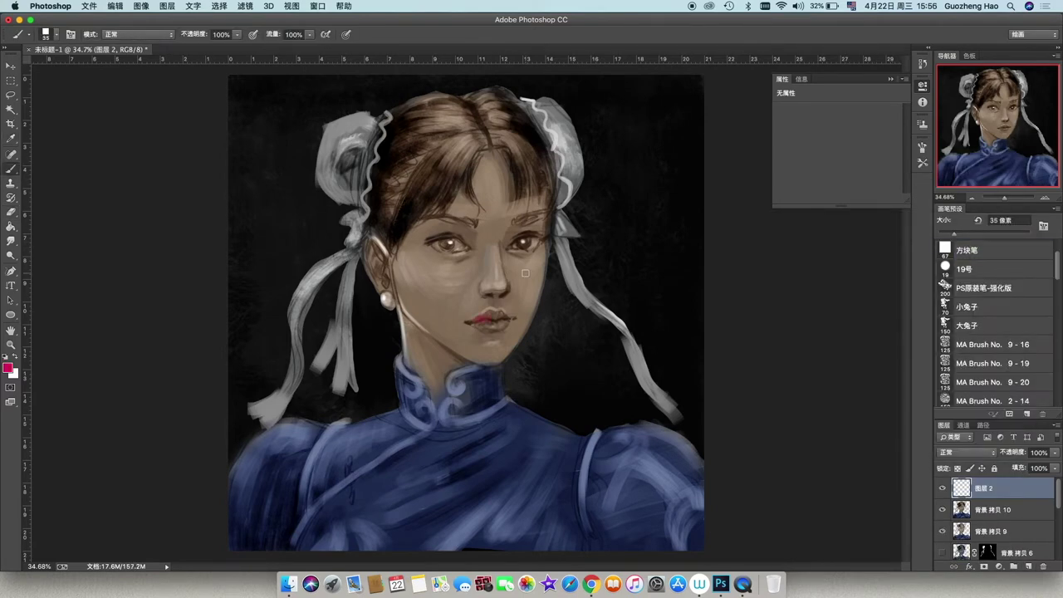
scroll(496, 317, "up", 5)
mouse_move(366, 326)
left_mouse_down()
mouse_move(499, 304)
mouse_move(467, 290)
mouse_move(563, 311)
mouse_move(573, 272)
left_mouse_up()
mouse_move(533, 310)
left_mouse_down()
mouse_move(471, 307)
mouse_move(479, 287)
mouse_move(541, 290)
mouse_move(522, 310)
left_mouse_up()
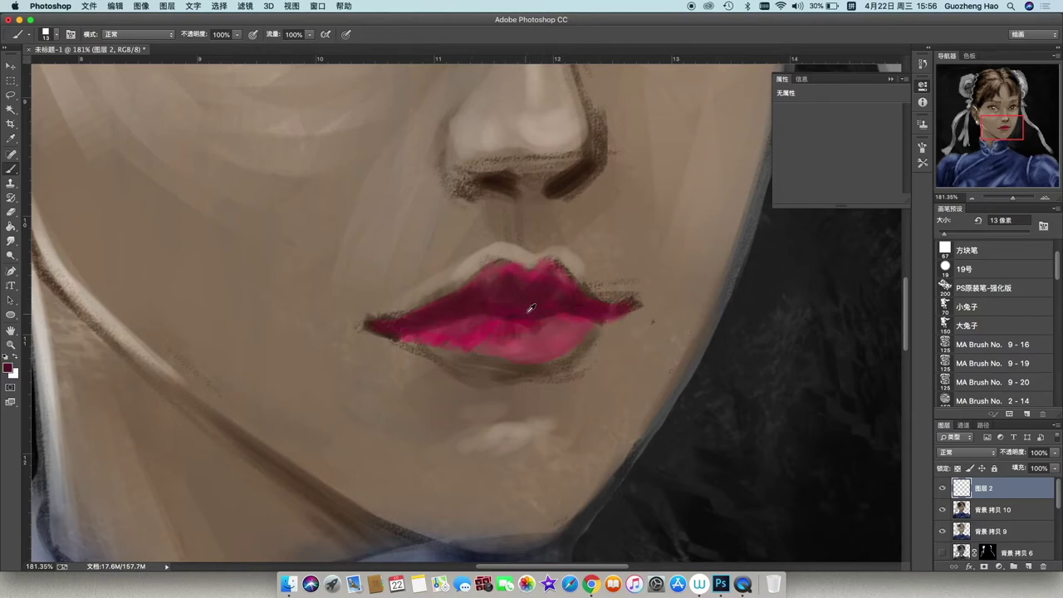
Step: With a smaller brush, darken the lip edges and brighten the lower lip with sampled pink
key("bracketleft")
key("bracketleft")
key("bracketleft")
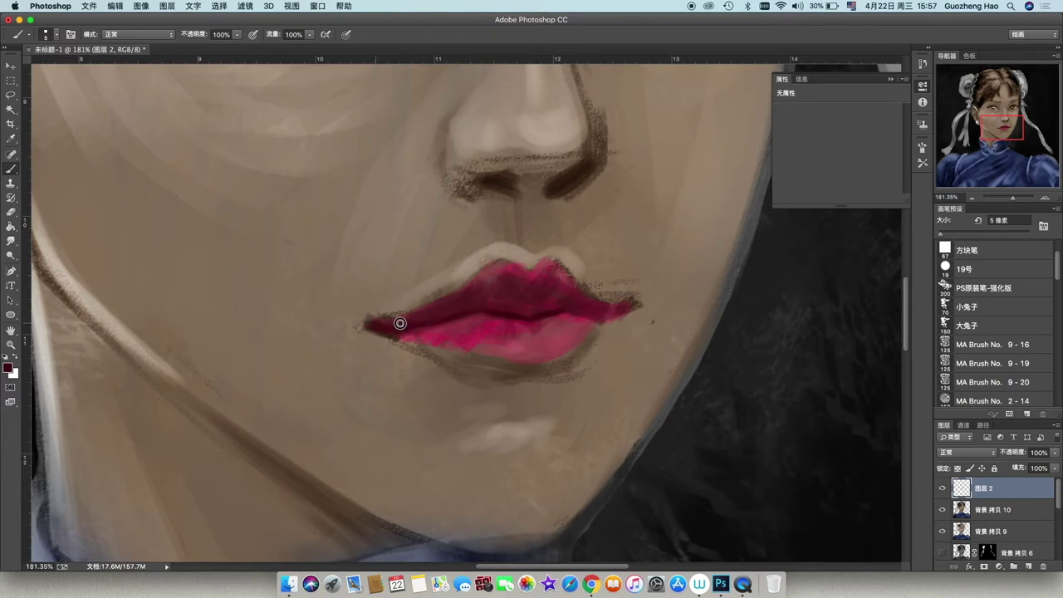
left_click_drag(443, 323, 586, 329)
mouse_move(484, 359)
left_mouse_down()
mouse_move(427, 349)
mouse_move(586, 344)
mouse_move(488, 319)
left_mouse_up()
left_click(584, 348, "alt")
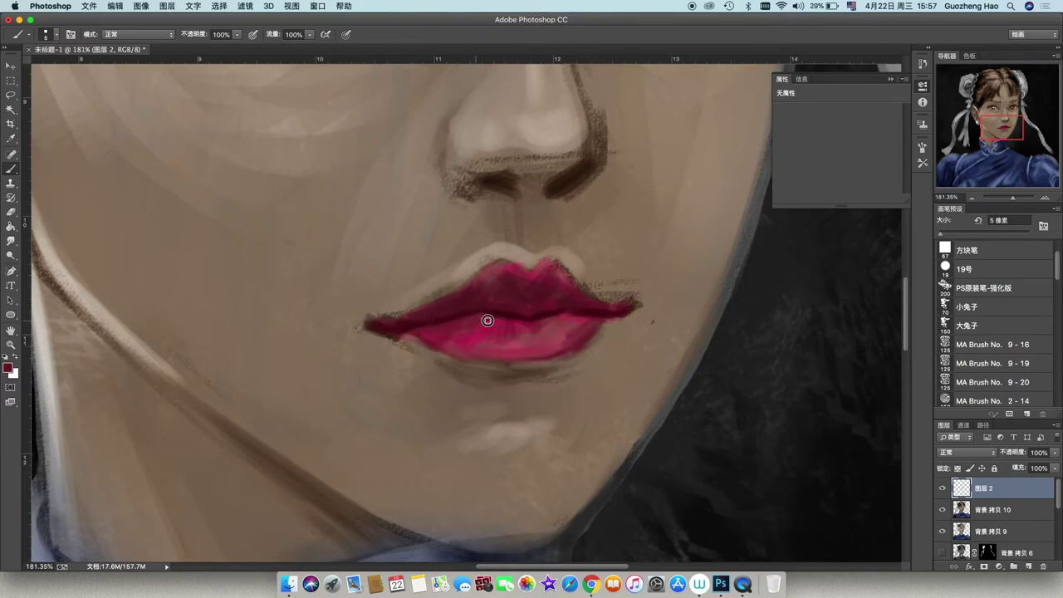
left_click(552, 359, "alt")
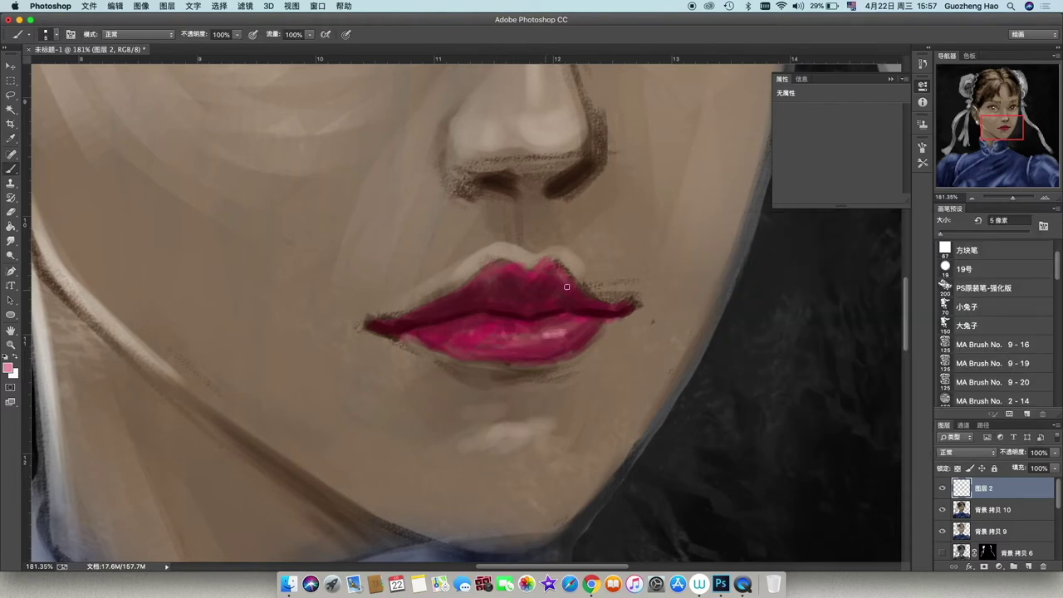
mouse_move(491, 259)
left_mouse_down()
mouse_move(479, 257)
mouse_move(560, 253)
left_mouse_up()
Step: Set the foreground colour to orange-red fd5130 and enlarge the brush
scroll(573, 262, "down", 5)
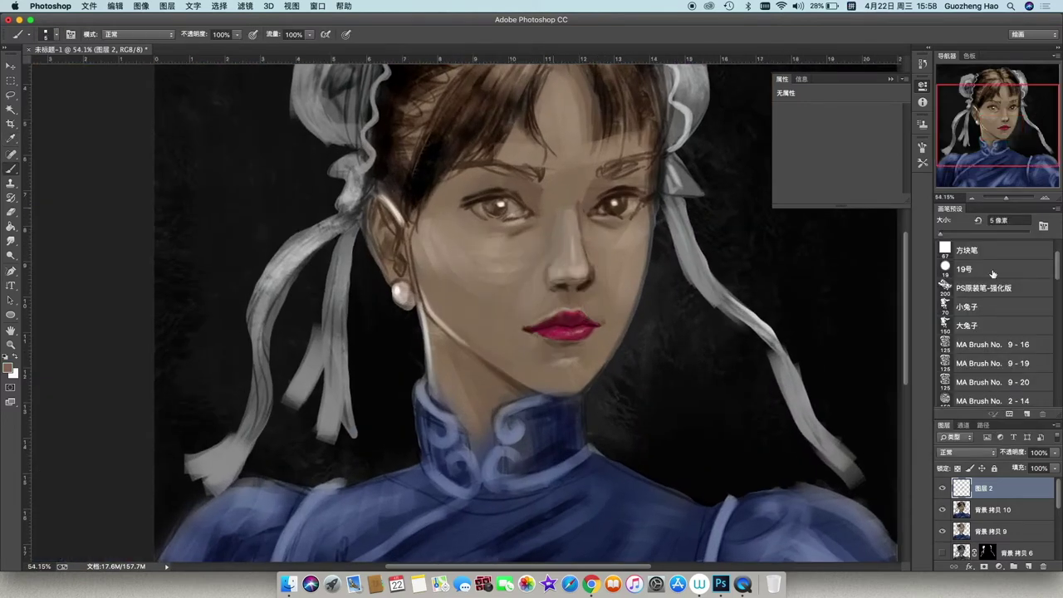
left_click(8, 366)
left_click(847, 246)
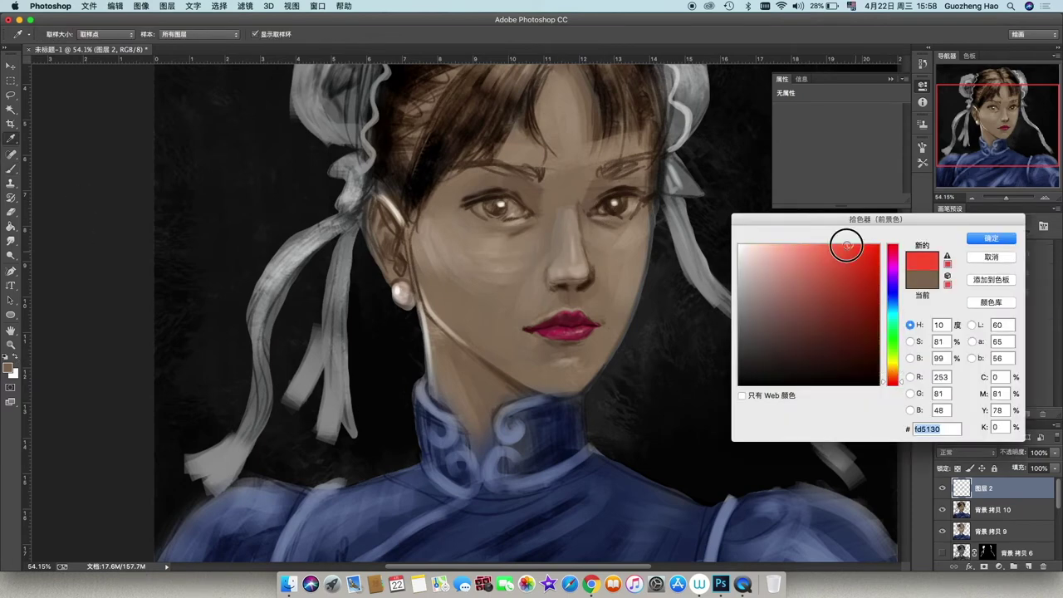
key("Return")
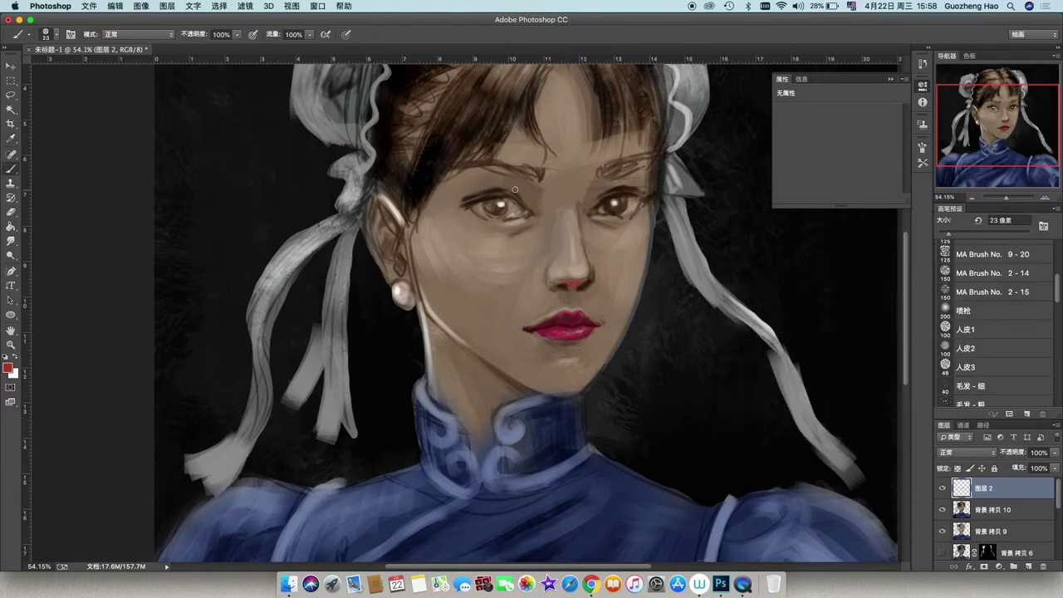
key("bracketright")
key("bracketright")
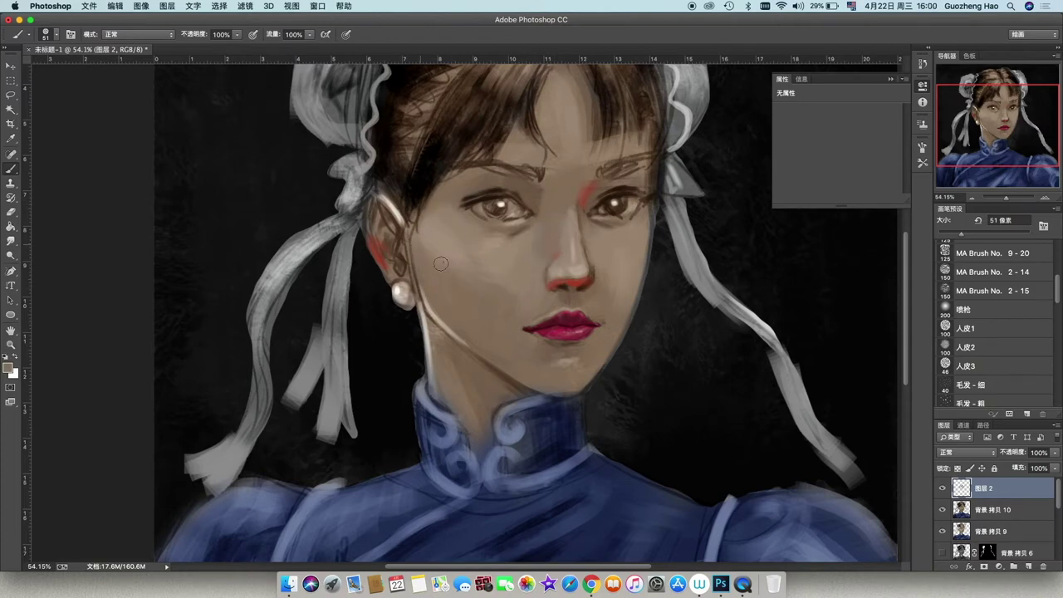
left_click(587, 199, "alt")
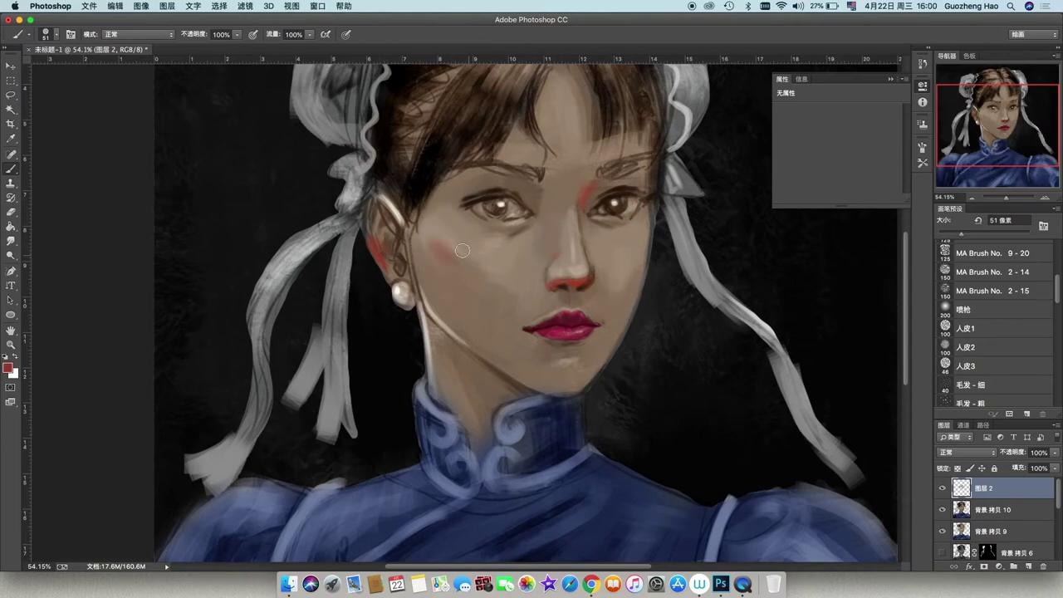
Step: Paint red blush on the cheeks and blend it into the sampled skin tone
left_click_drag(463, 250, 445, 270)
left_click_drag(632, 264, 619, 281)
left_click(509, 275, "alt")
left_click_drag(478, 275, 445, 253)
left_click_drag(630, 260, 626, 287)
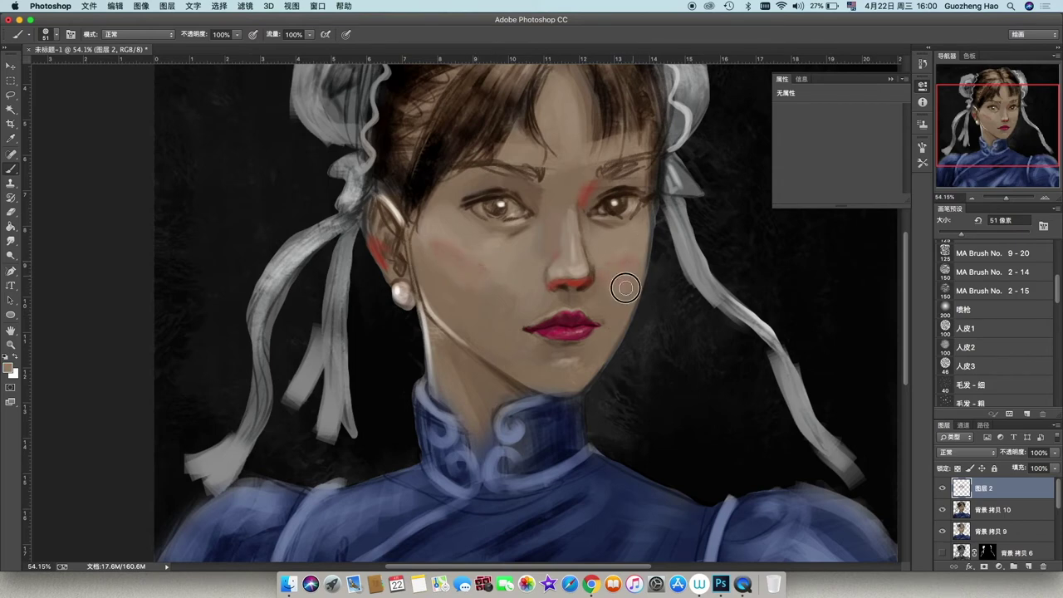
left_click(444, 268, "alt")
left_click_drag(434, 255, 480, 278)
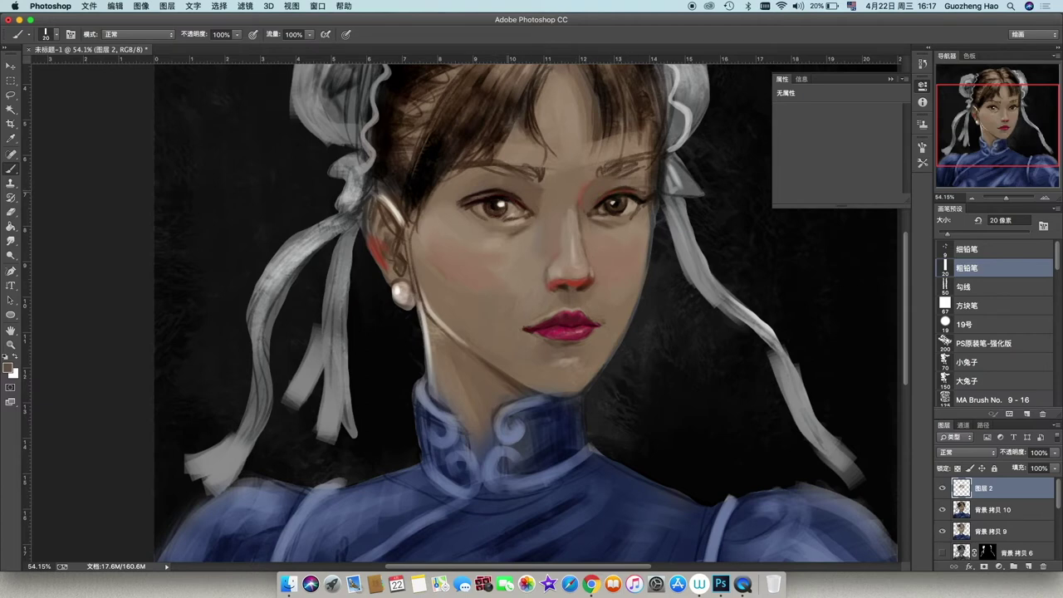
Step: Sample light skin, dark brown, dark red and above-lip skin tones with the pencil brushes
key("comma")
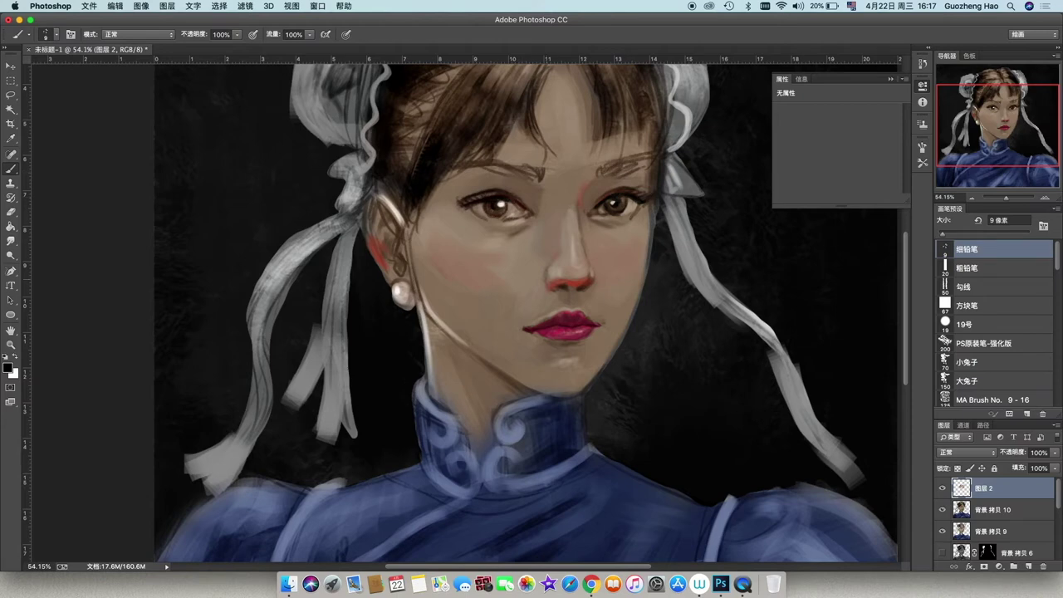
left_click(548, 272, "alt")
key("period")
left_click(586, 271, "alt")
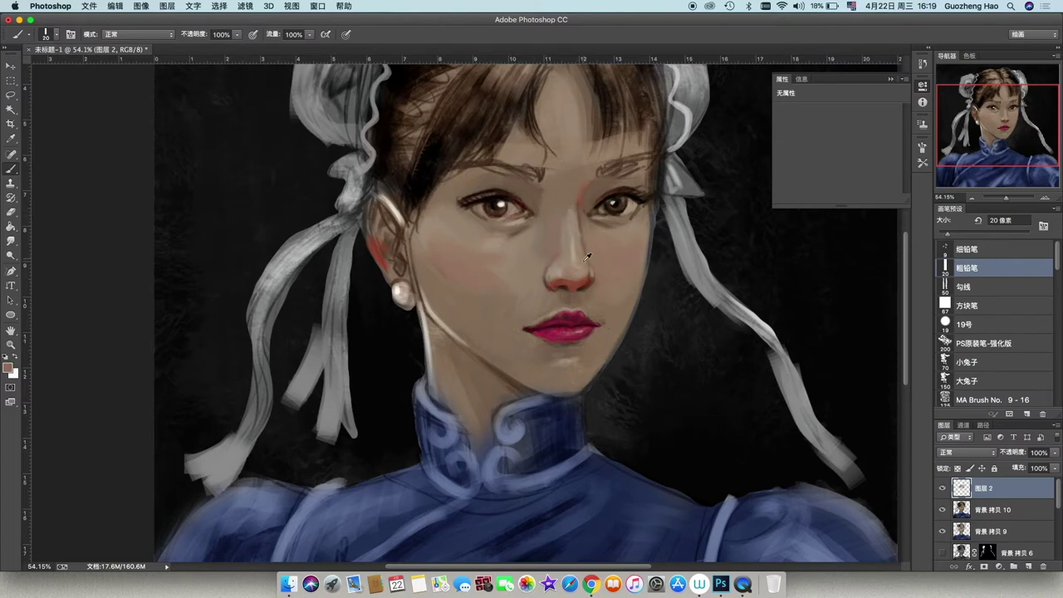
left_click(562, 329, "alt")
left_click(549, 311, "alt")
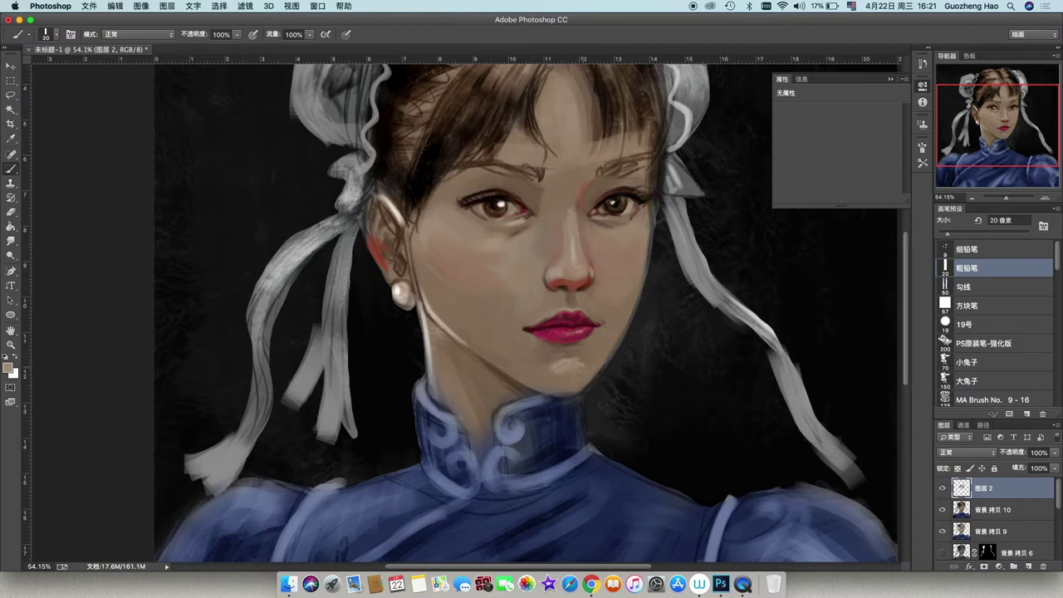
Step: Soften the cheeks under both eyes with the 人皮1 skin brush at 100 px
key("period")
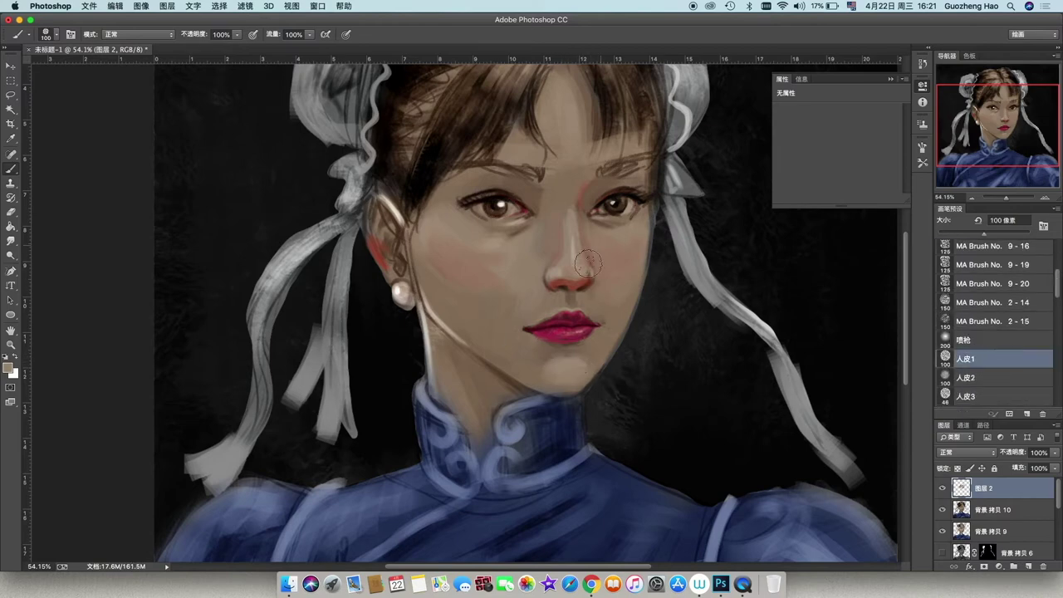
left_click_drag(470, 241, 531, 241)
left_click_drag(606, 240, 635, 270)
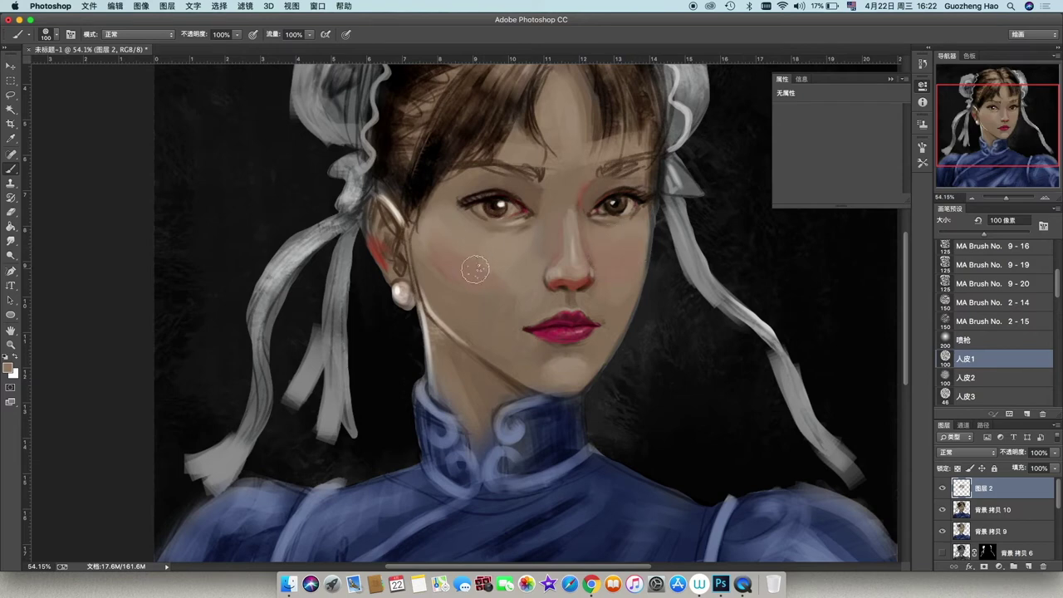
left_click_drag(474, 261, 498, 274)
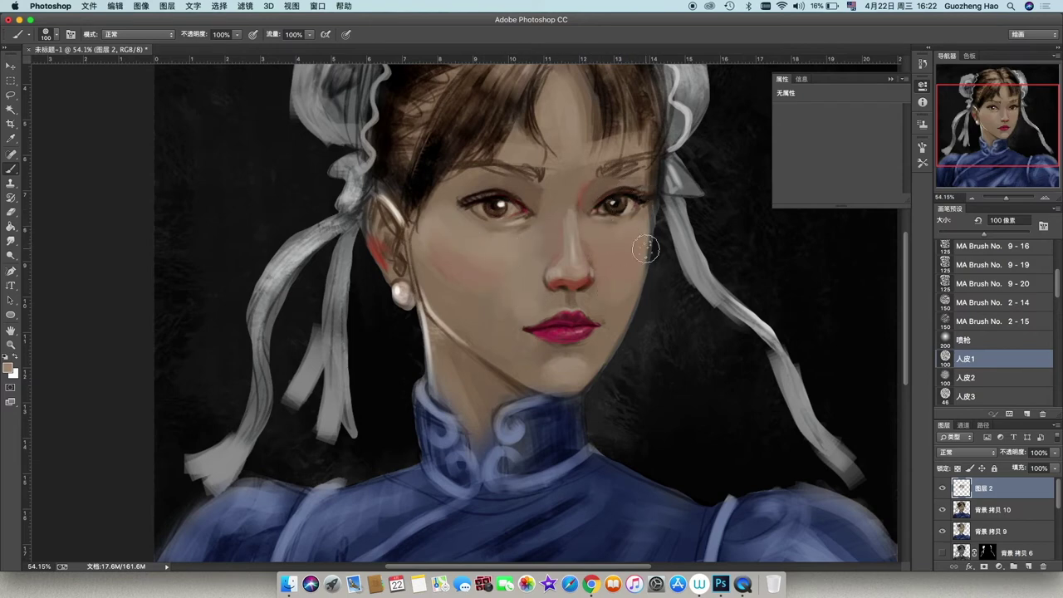
key("bracketleft")
key("bracketleft")
key("bracketleft")
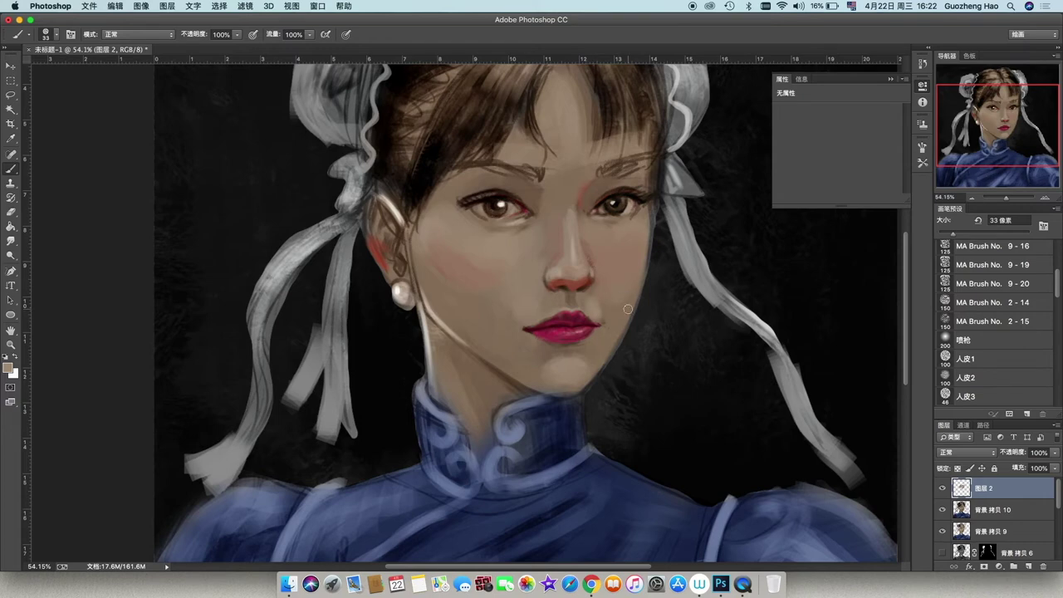
key("Return")
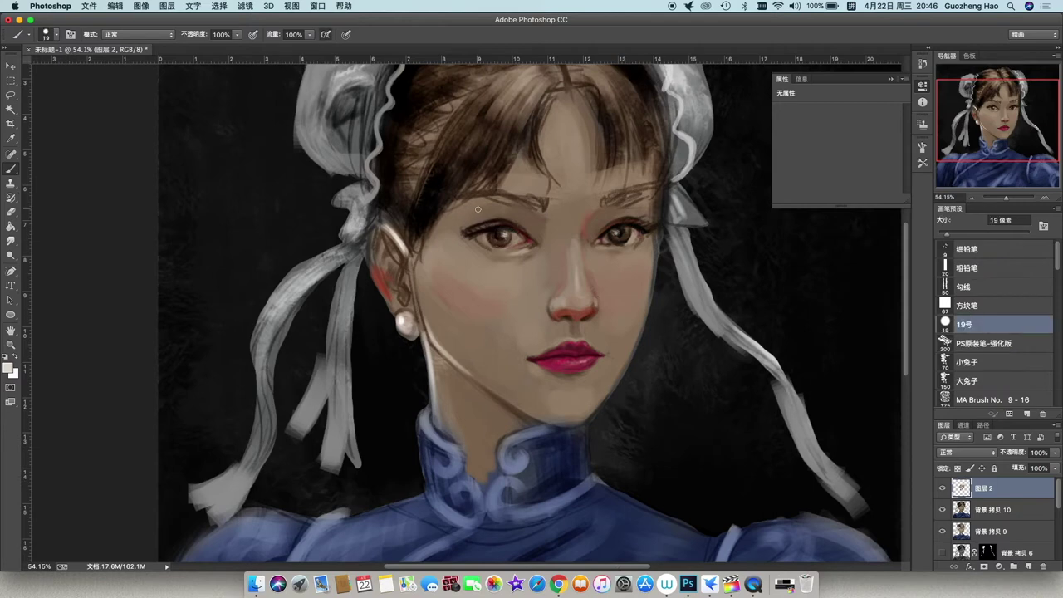
Step: With a square-tipped brush, darken both eyebrows and blend the skin down to the nose bridge
left_click(997, 362)
scroll(1029, 304, "down", 5)
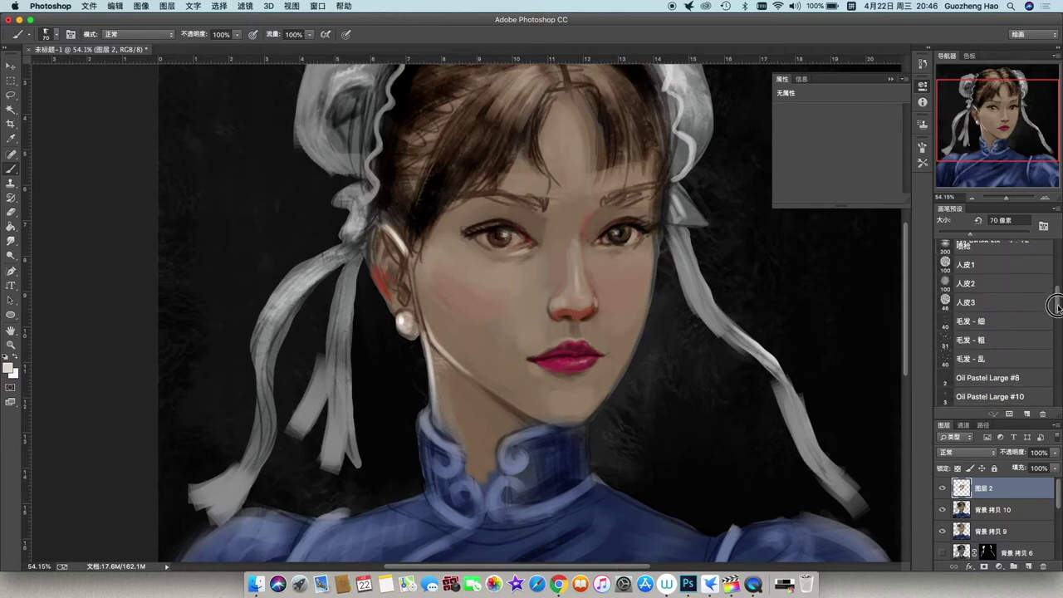
scroll(1030, 304, "up", 5)
left_click(1030, 305)
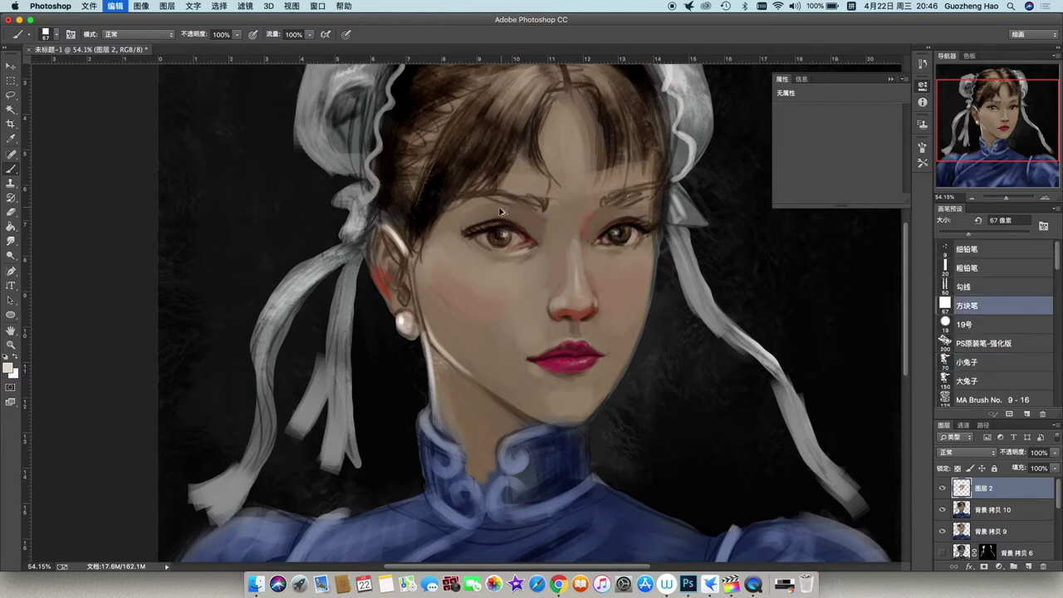
key("bracketleft")
key("bracketleft")
mouse_move(490, 206)
left_mouse_down()
mouse_move(657, 189)
mouse_move(662, 145)
left_mouse_up()
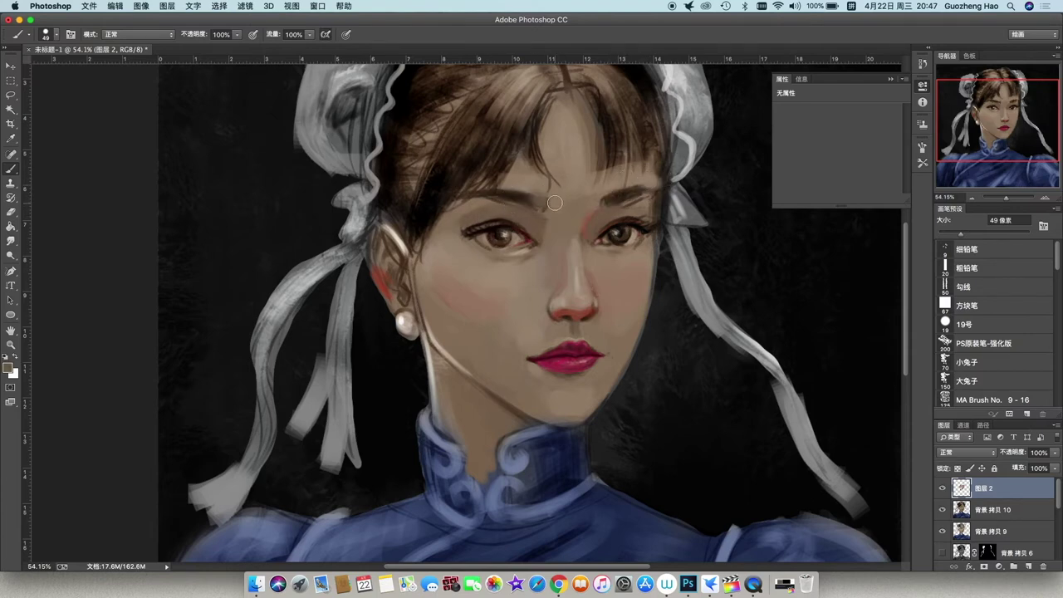
left_click_drag(553, 208, 553, 239)
Step: Add dark hair strokes at the parting and lighten the skin at the inner brow
left_click(645, 207, "alt")
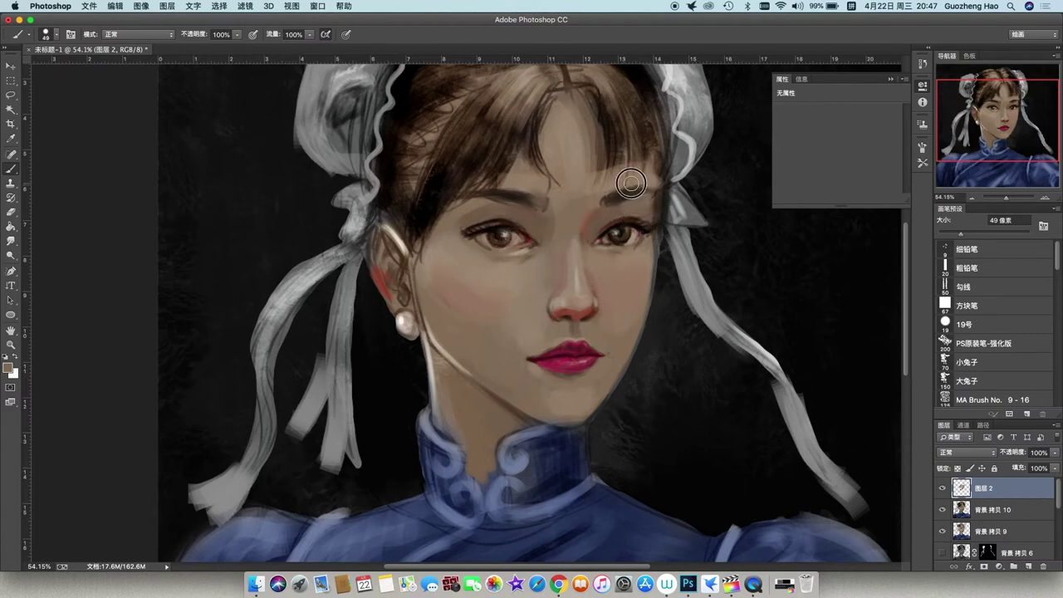
left_click(669, 158, "alt")
left_click_drag(606, 142, 611, 185)
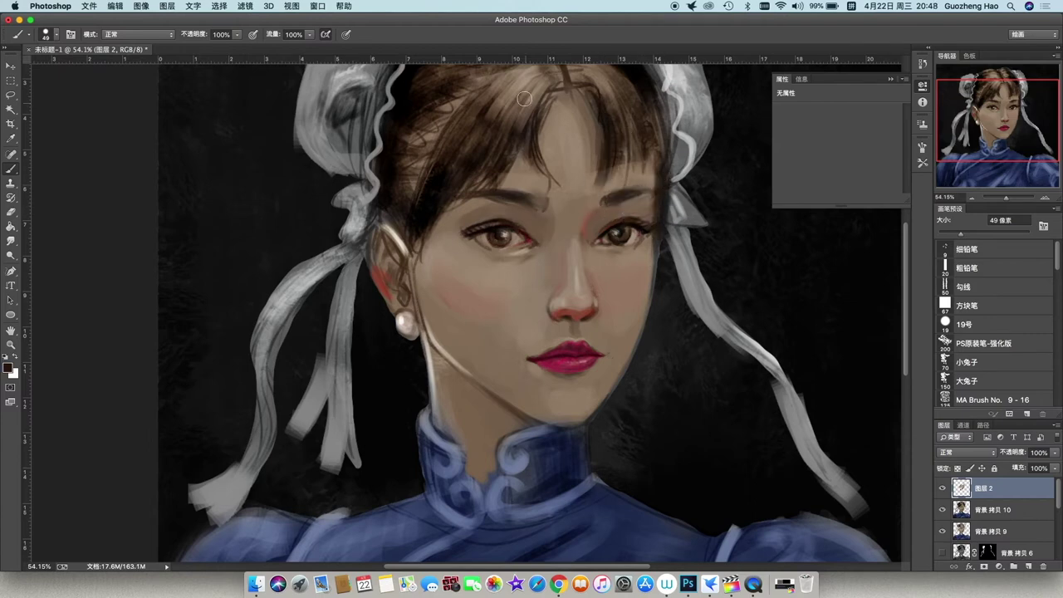
left_click(491, 202, "alt")
left_click_drag(546, 203, 493, 193)
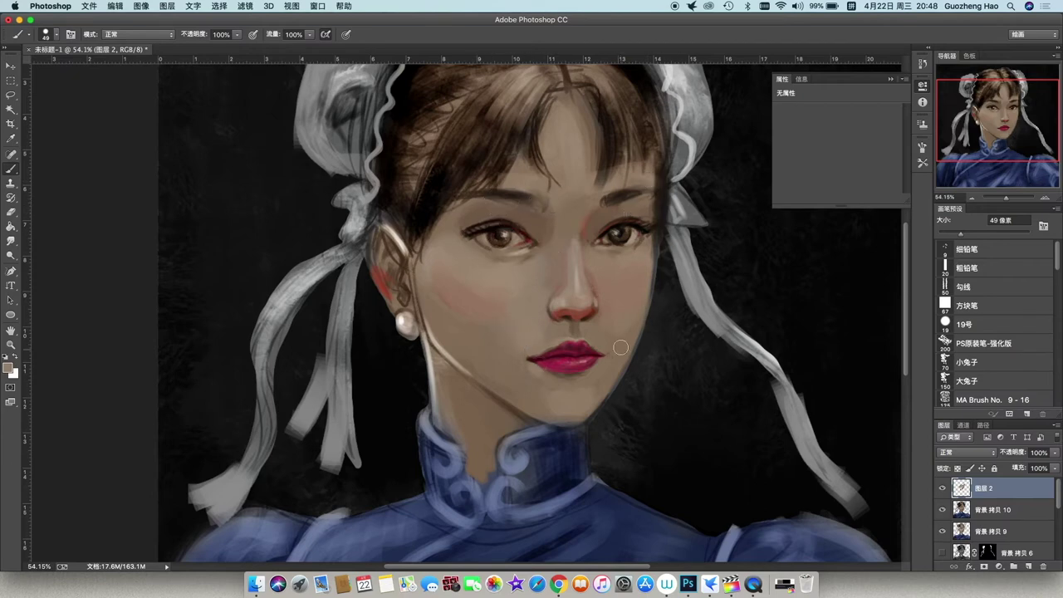
Step: Choose the 细铅笔 fine pencil preset, enlarge it, and paint dark hair strokes near the part
left_click(642, 242, "alt")
key("comma")
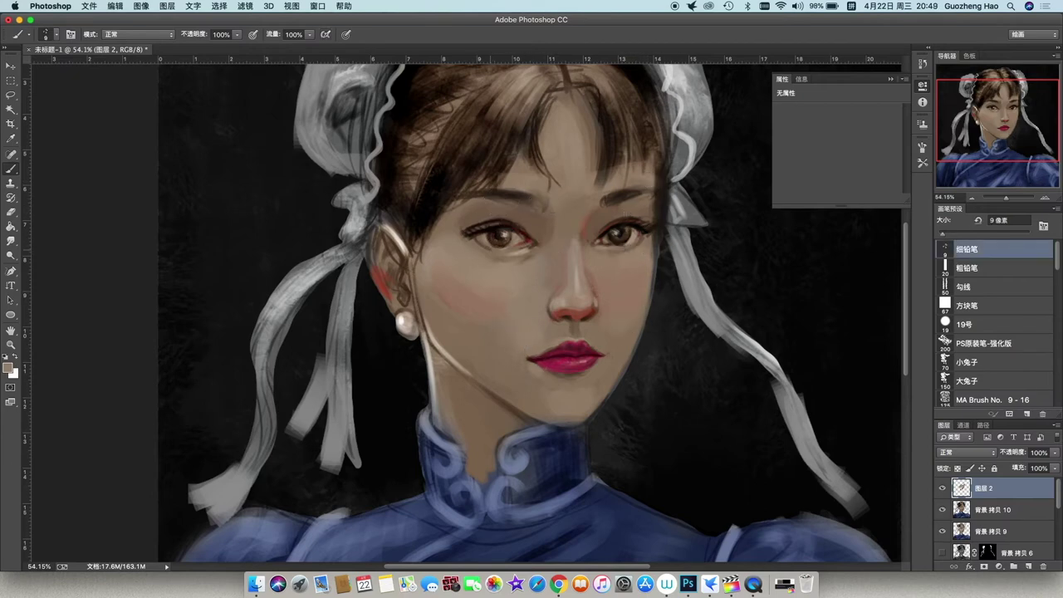
left_click(484, 245, "alt")
key("period")
key("period")
key("period")
key("period")
key("period")
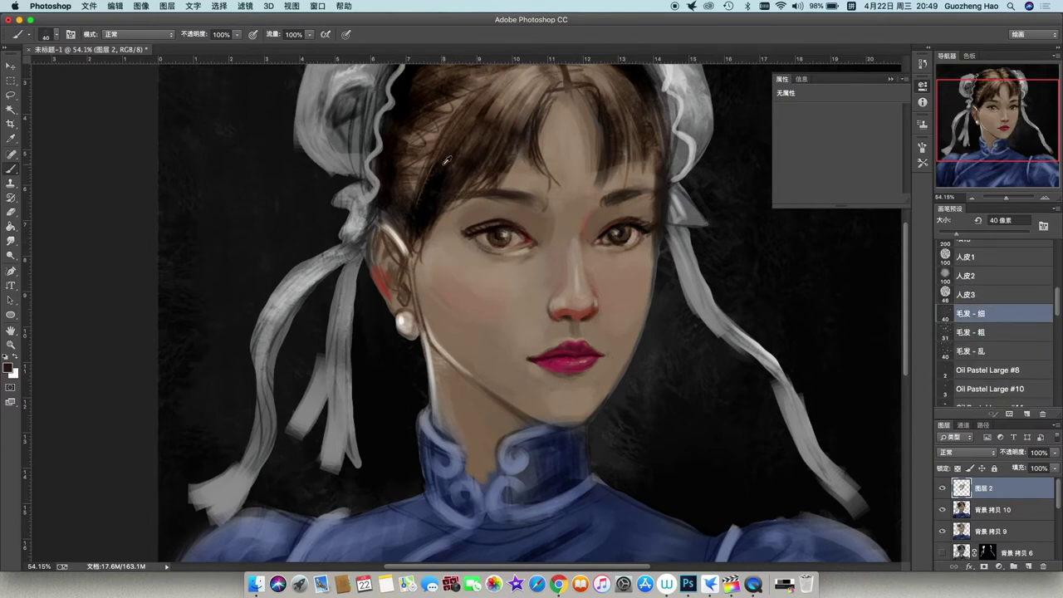
key("period")
mouse_move(449, 151)
left_mouse_down()
mouse_move(440, 187)
mouse_move(519, 108)
left_mouse_up()
Step: Paint lighter brown beside the left bun and darker brown over the crown and bangs
scroll(463, 228, "down", 3)
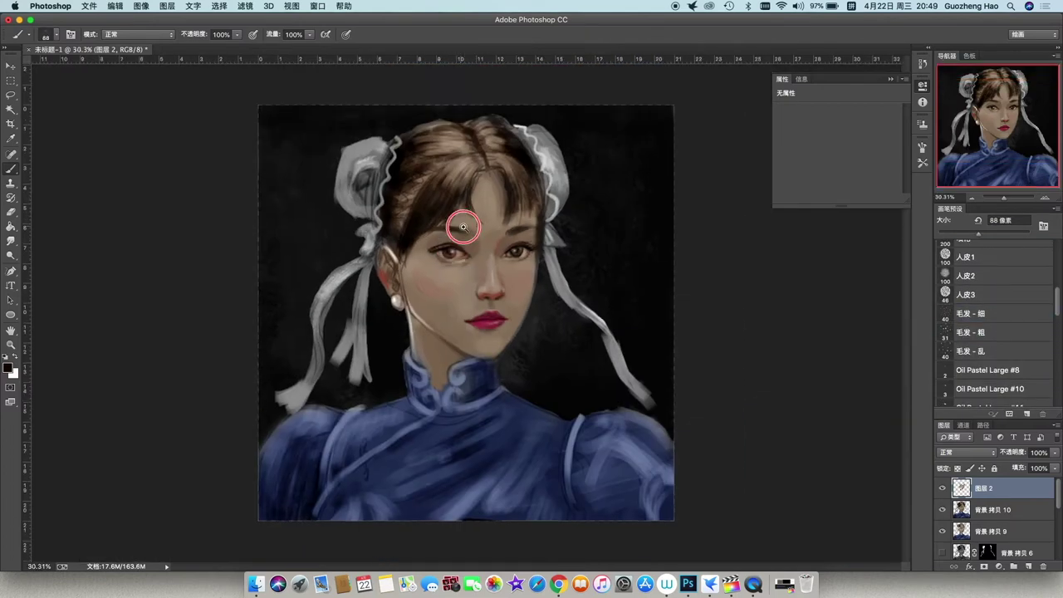
scroll(404, 206, "up", 2)
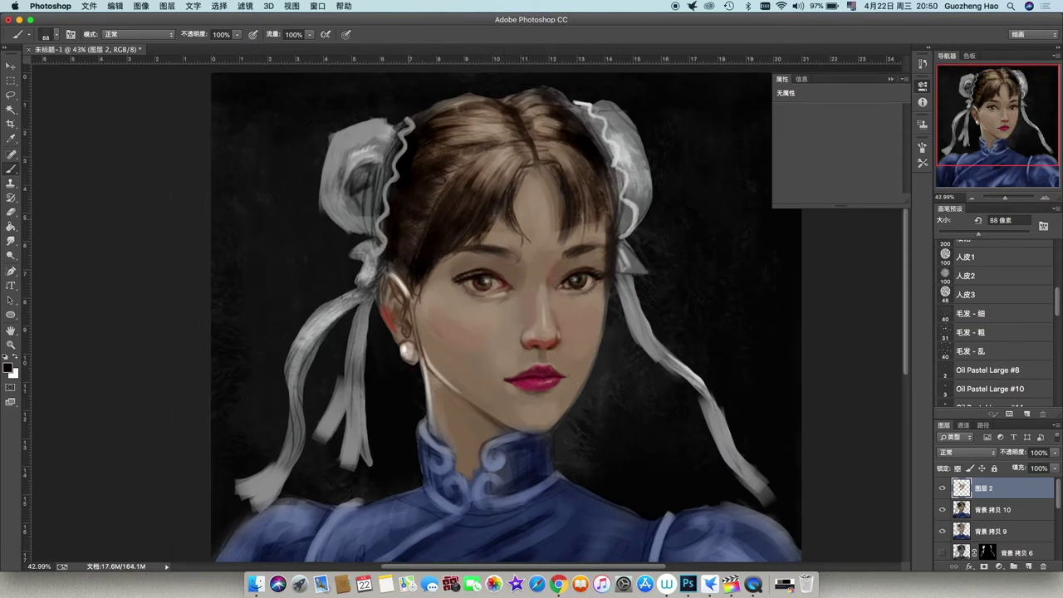
mouse_move(449, 171)
left_mouse_down()
mouse_move(415, 150)
mouse_move(499, 125)
mouse_move(415, 108)
mouse_move(531, 133)
mouse_move(460, 184)
left_mouse_up()
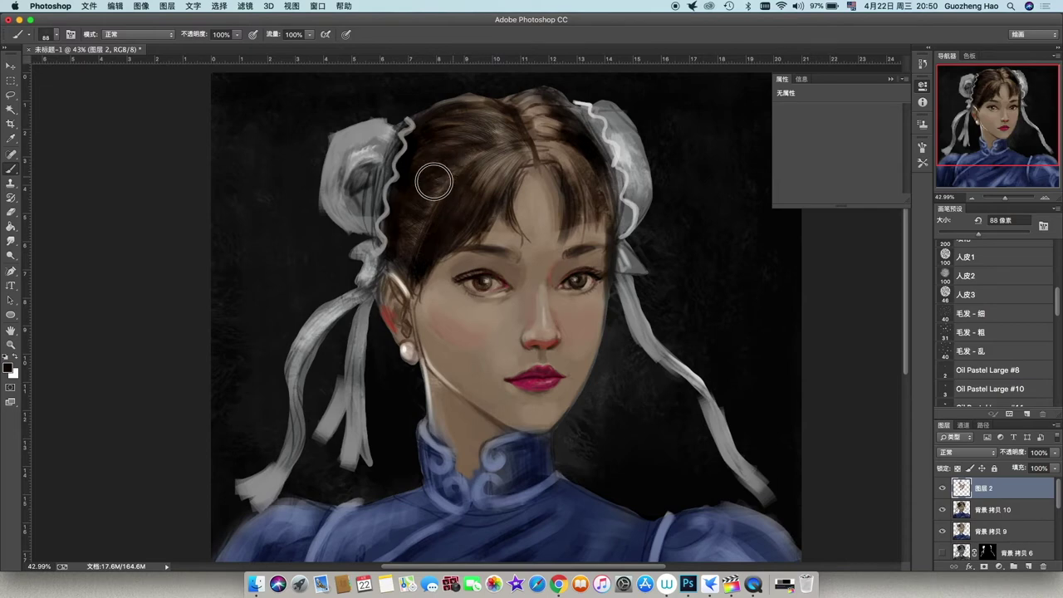
mouse_move(434, 144)
left_mouse_down()
mouse_move(499, 117)
mouse_move(532, 183)
mouse_move(582, 167)
mouse_move(573, 216)
left_mouse_up()
left_click_drag(594, 158, 585, 199)
left_click_drag(536, 103, 585, 137)
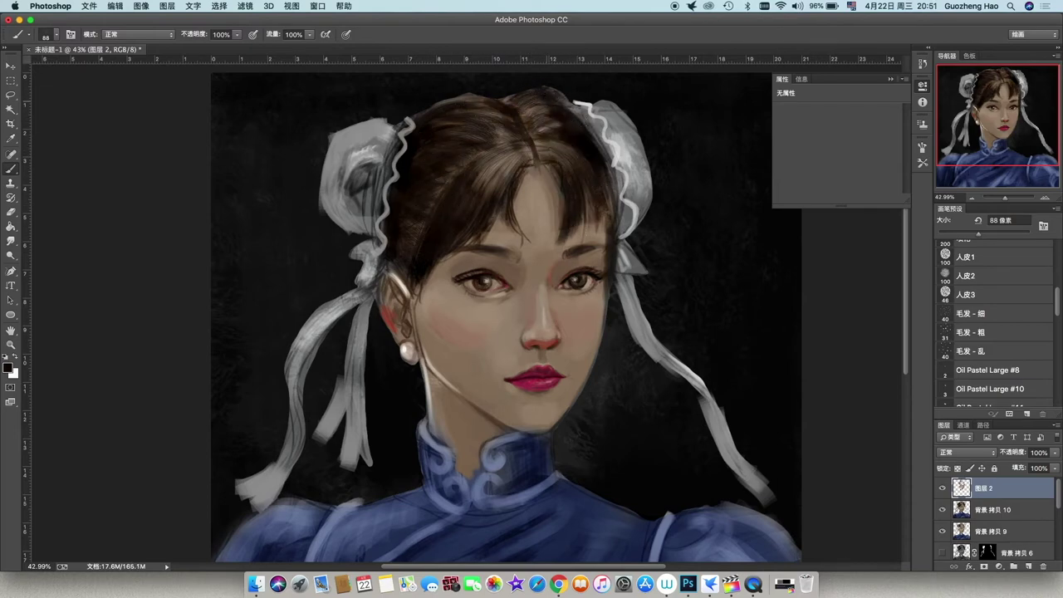
left_click_drag(549, 83, 471, 97)
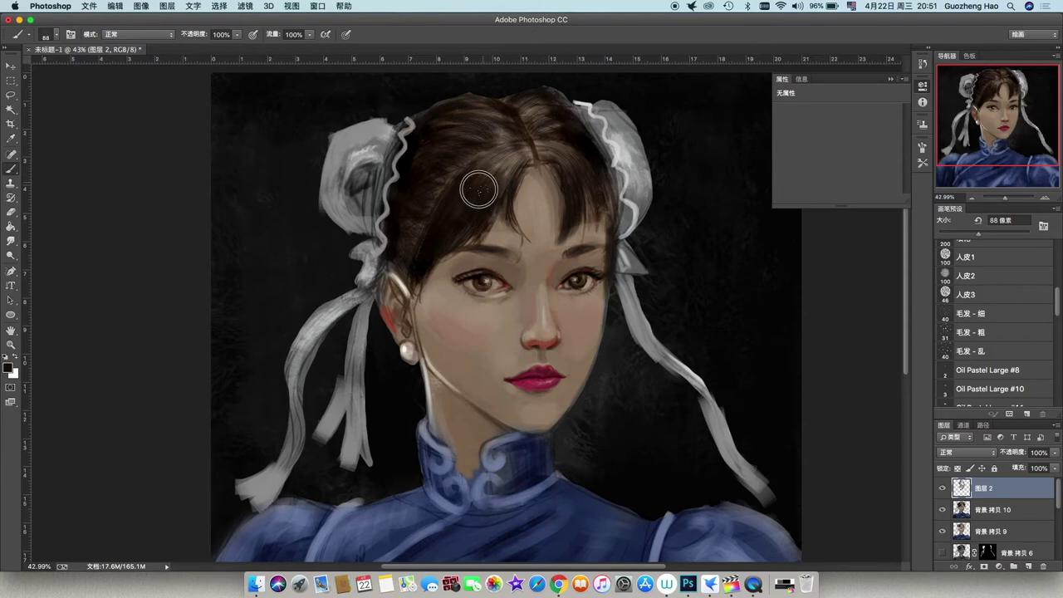
mouse_move(536, 149)
left_mouse_down()
mouse_move(525, 160)
mouse_move(511, 112)
mouse_move(523, 129)
left_mouse_up()
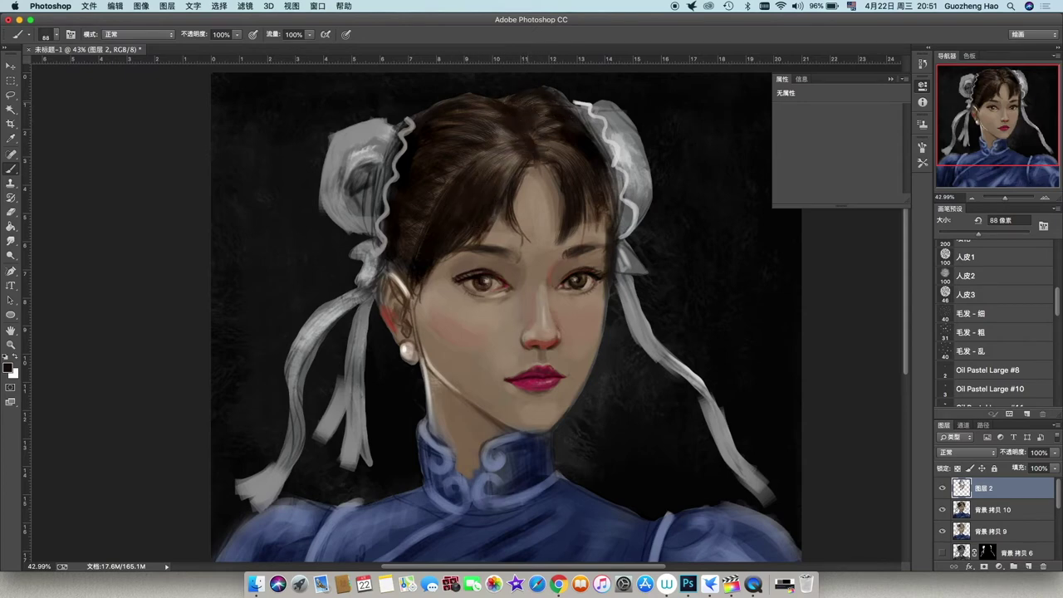
Step: Sample a light beige skin colour and lasso the top of the hair crown
left_click(509, 131, "alt")
left_click(510, 218, "alt")
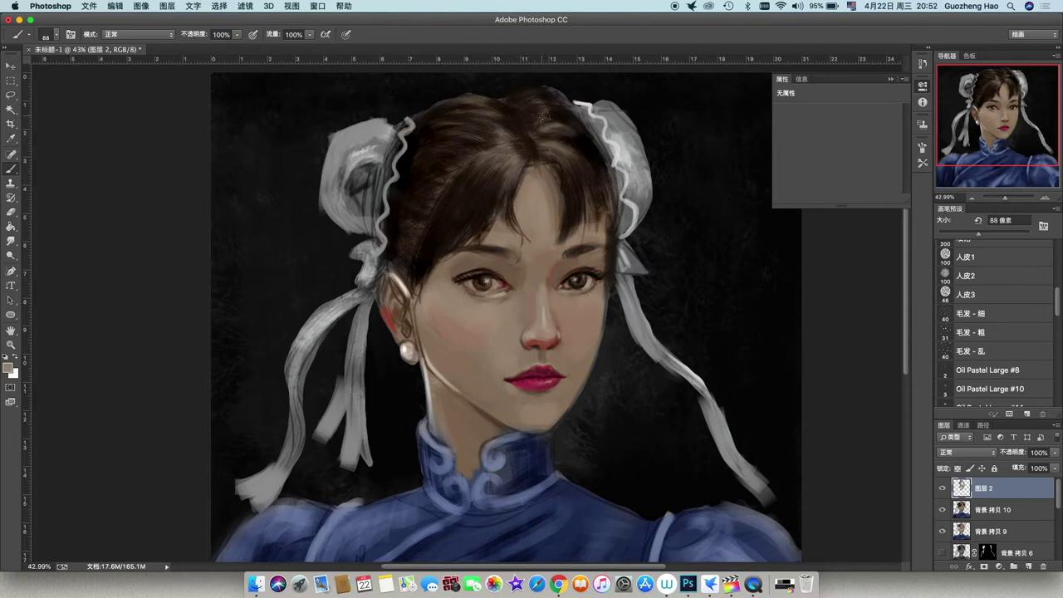
left_click(12, 97)
mouse_move(413, 114)
left_mouse_down()
mouse_move(517, 96)
mouse_move(470, 77)
mouse_move(558, 99)
left_mouse_up()
Step: Close the selection and set black as the foreground colour with the brush active
scroll(997, 515, "down", 5)
left_click(989, 549)
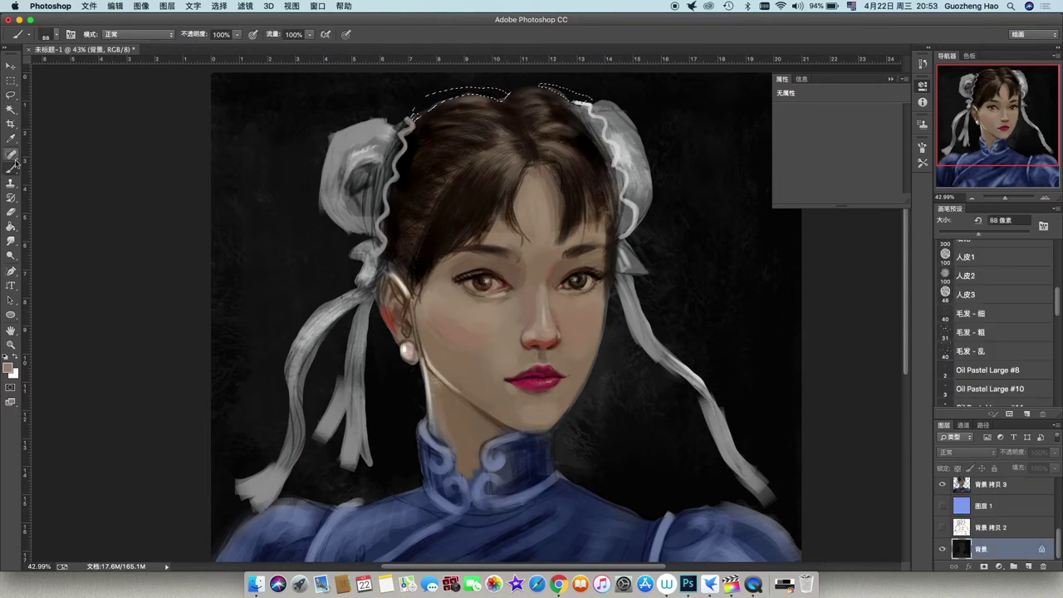
key("i")
left_click(8, 366)
left_click(992, 239)
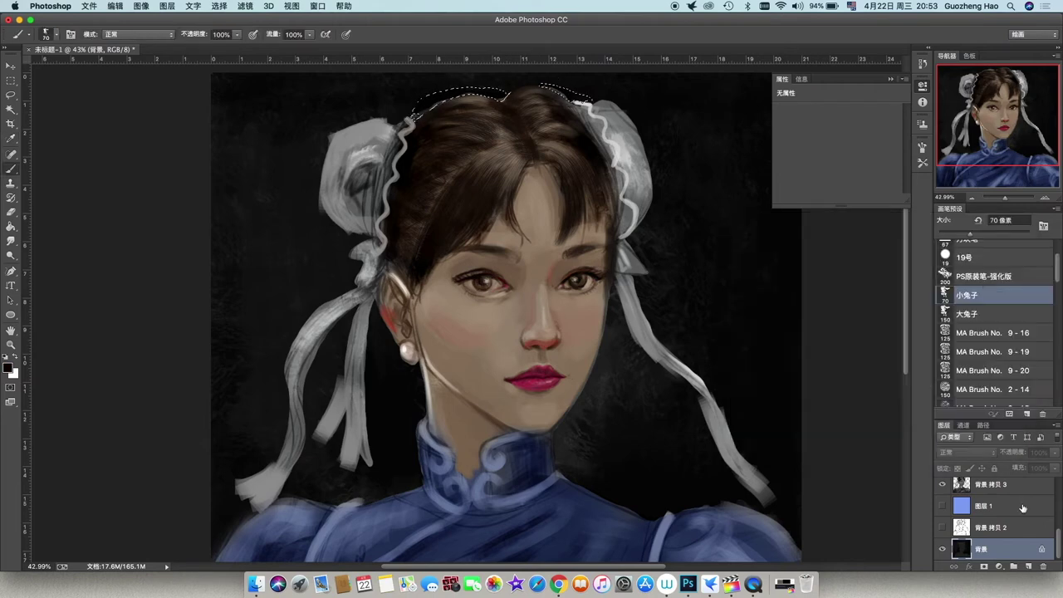
key("m")
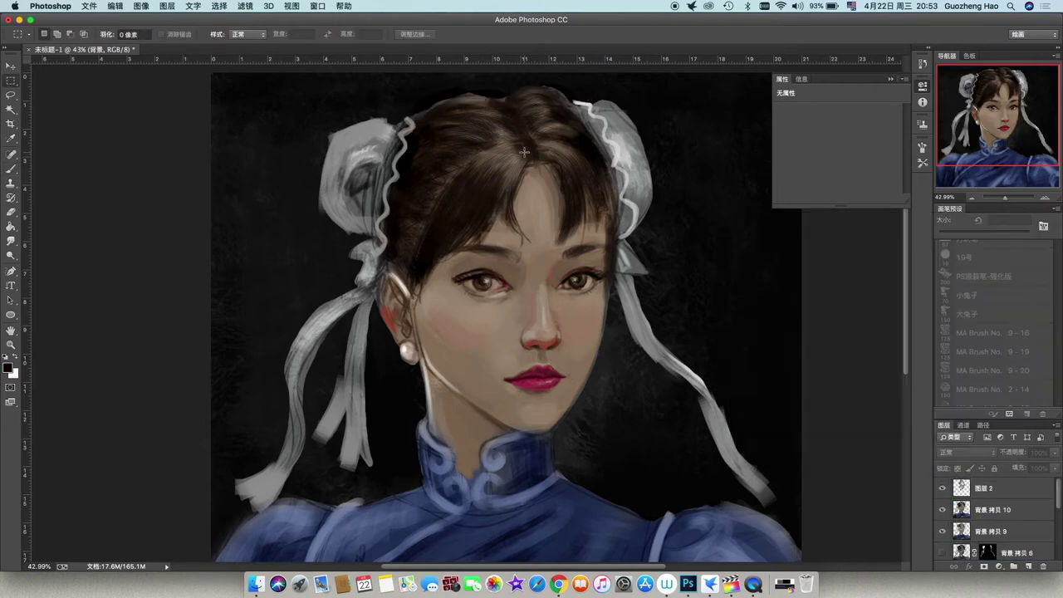
key("b")
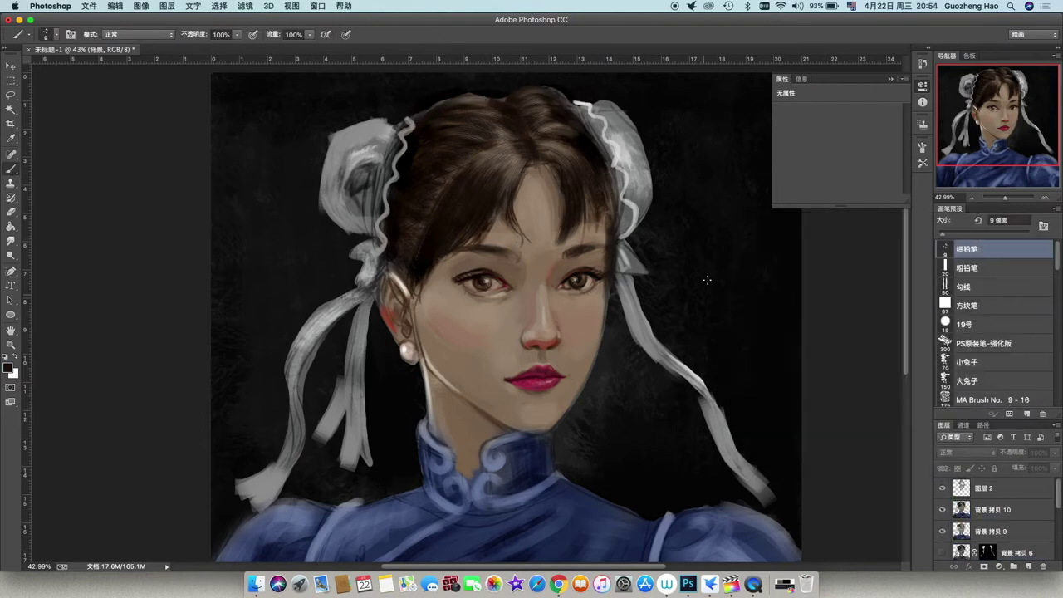
Step: On 图层 2, paint a thin light hair strand by the right temple and touch up the forehead
key("alt+period")
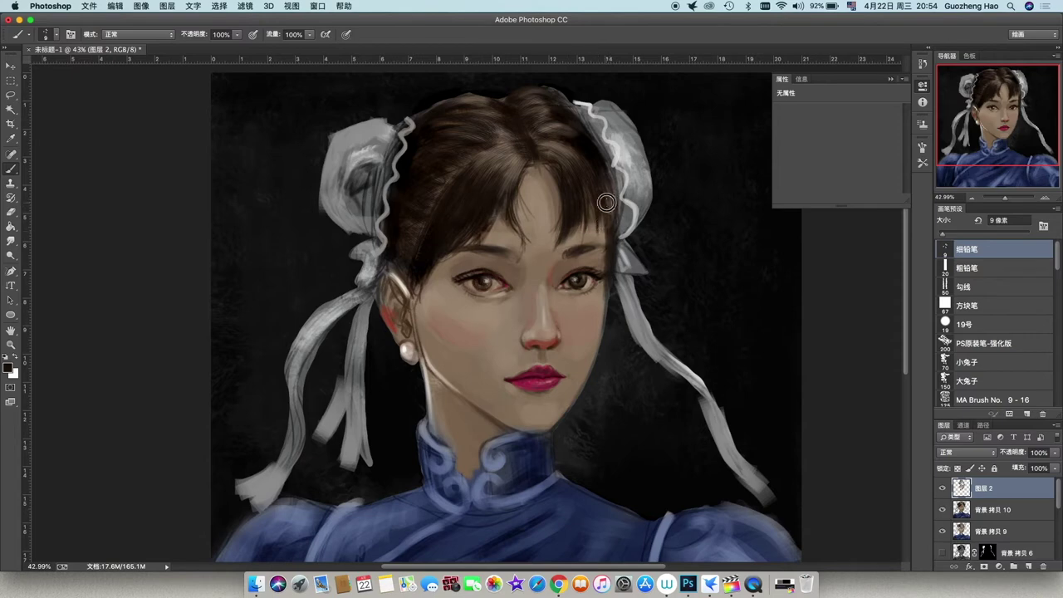
left_click_drag(469, 201, 457, 223)
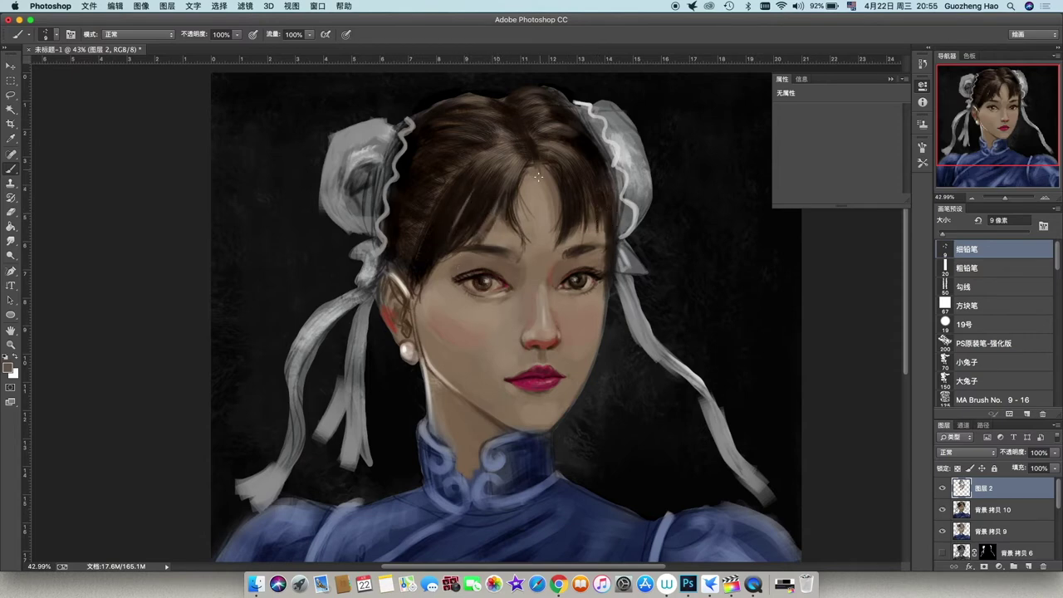
left_click(492, 208, "alt")
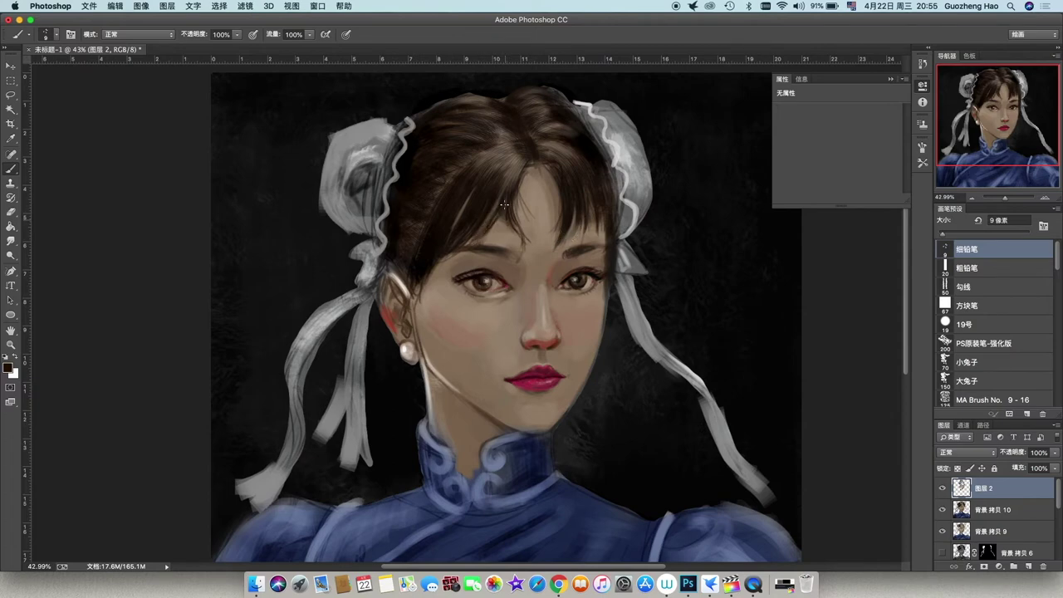
left_click(516, 249, "alt")
left_click_drag(518, 261, 522, 266)
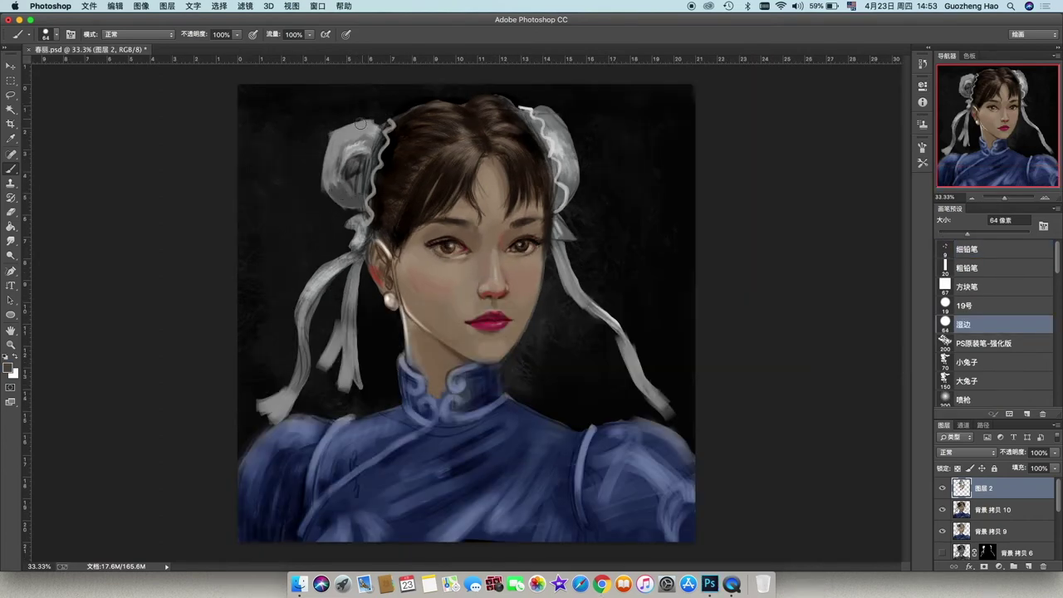
Step: Smooth and lighten the left and right hair buns with sampled greys
mouse_move(362, 183)
left_mouse_down()
mouse_move(337, 183)
mouse_move(345, 140)
mouse_move(373, 155)
left_mouse_up()
left_click(342, 166, "alt")
left_click(348, 162, "alt")
left_click(555, 116, "alt")
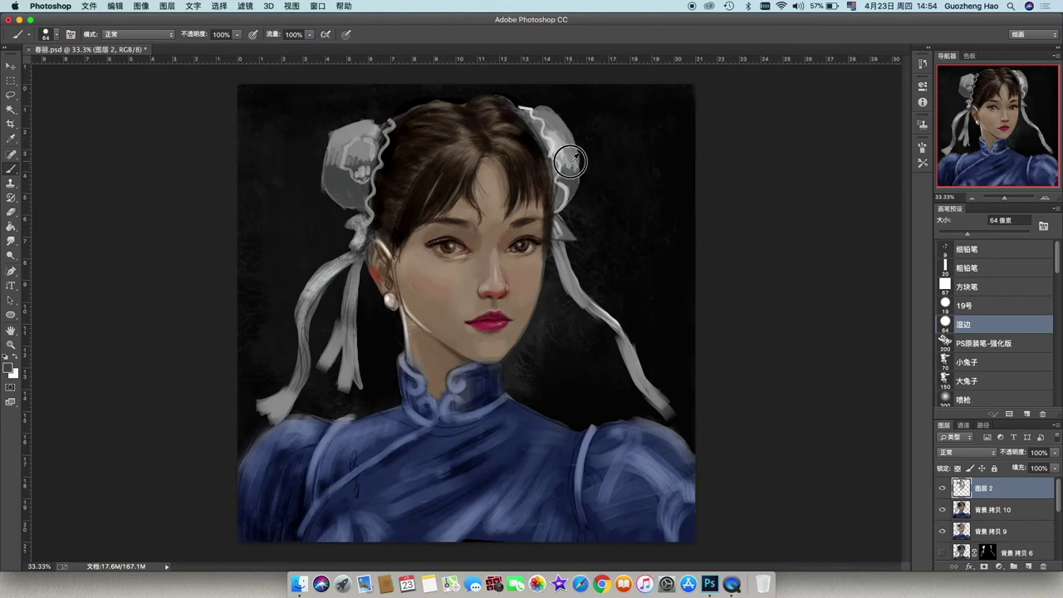
left_click_drag(570, 147, 558, 192)
Step: Brighten the left ribbon down to its tips and reshape the right ribbon strand's edge
left_click_drag(385, 127, 369, 191)
left_click(526, 110, "alt")
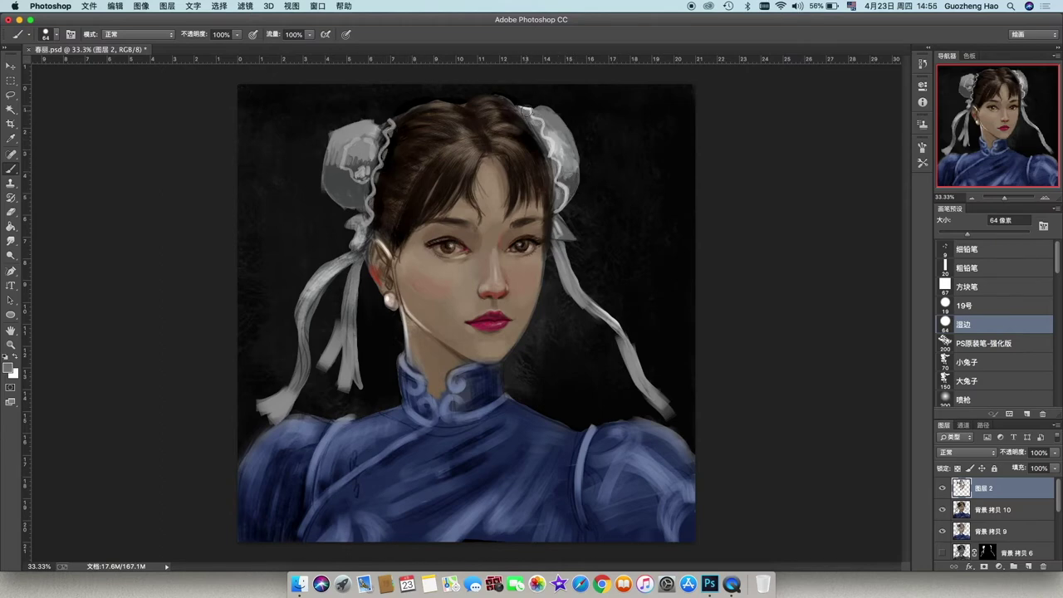
mouse_move(356, 251)
left_mouse_down()
mouse_move(319, 274)
mouse_move(291, 314)
mouse_move(265, 425)
left_mouse_up()
mouse_move(314, 365)
left_mouse_down()
mouse_move(352, 300)
mouse_move(356, 390)
mouse_move(344, 305)
left_mouse_up()
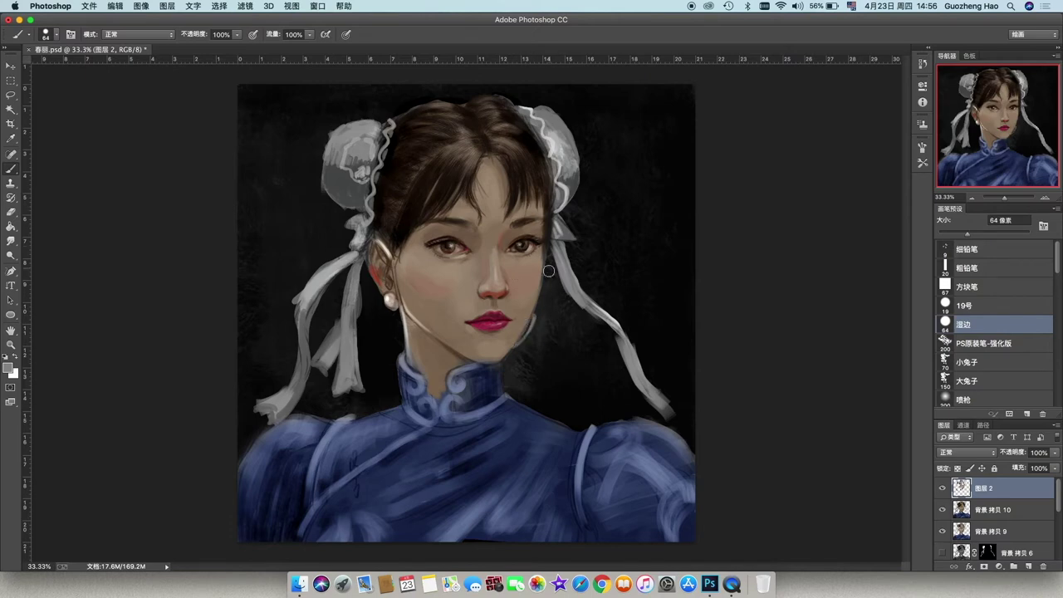
left_click(544, 246, "alt")
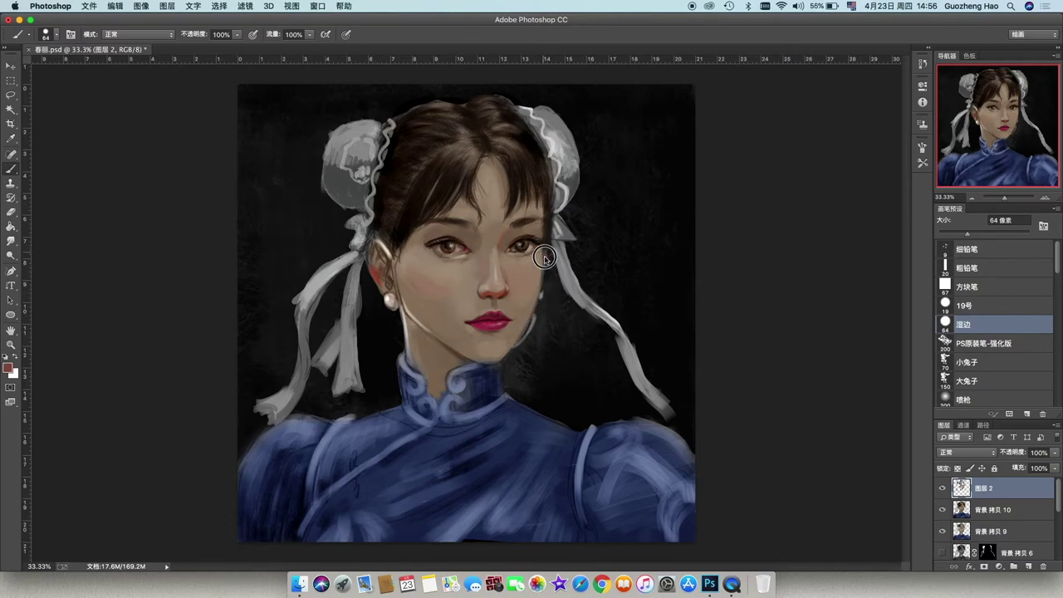
mouse_move(571, 287)
left_mouse_down()
mouse_move(623, 330)
mouse_move(605, 325)
mouse_move(634, 375)
mouse_move(625, 349)
left_mouse_up()
left_click(586, 295, "alt")
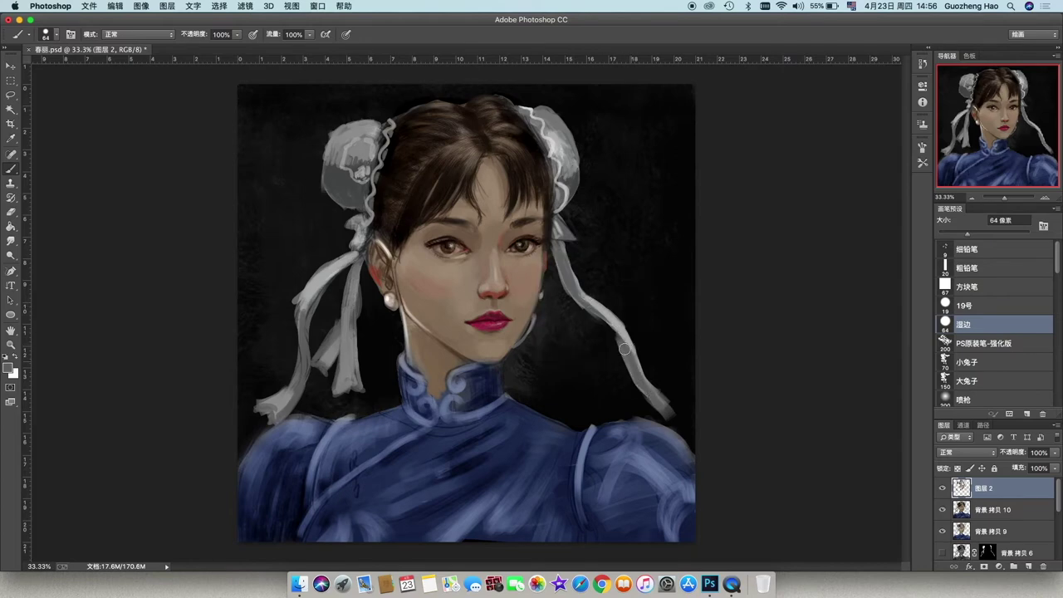
Step: Repaint the left bun shading and add dark reddish shading to the ear
mouse_move(348, 174)
left_mouse_down()
mouse_move(328, 187)
mouse_move(328, 158)
left_mouse_up()
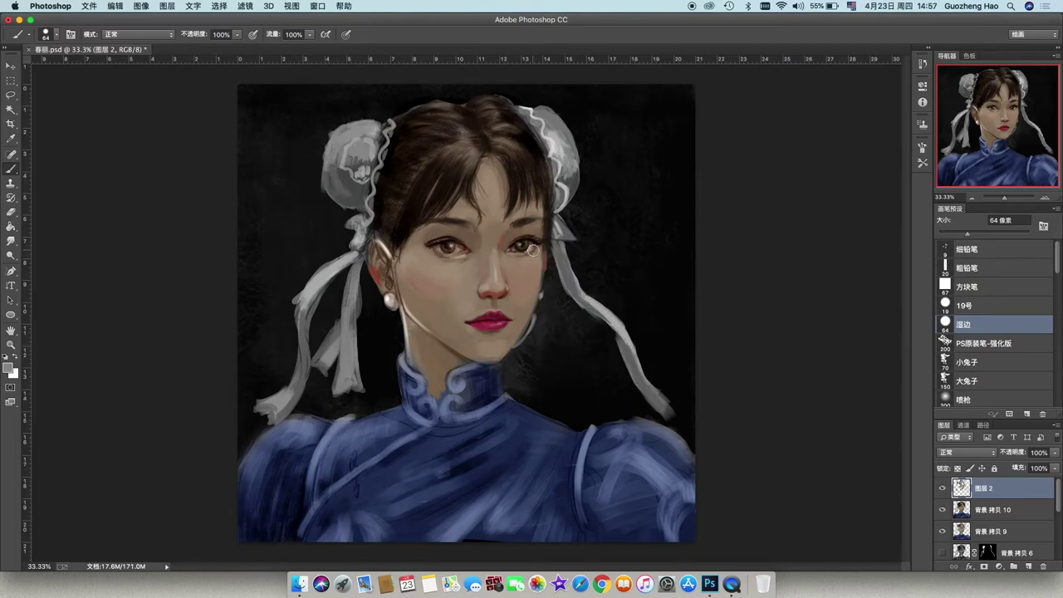
left_click(380, 269, "alt")
left_click_drag(382, 271, 374, 228)
left_click(382, 235, "alt")
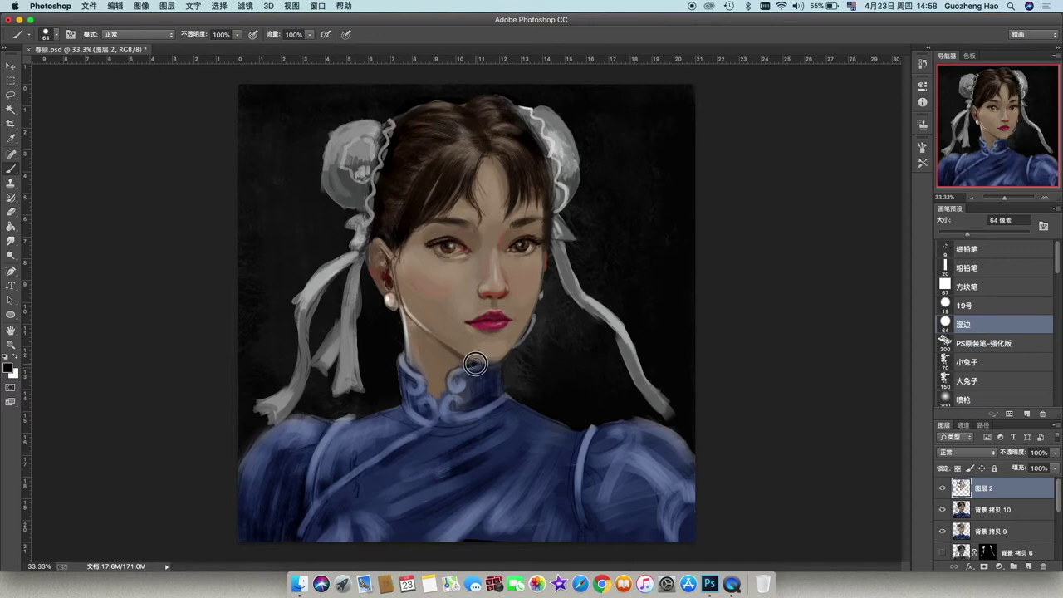
Step: Try Liquify on a rectangular face selection, then cancel it and deselect
key("m")
left_click_drag(343, 158, 565, 379)
key("ctrl+shift+x")
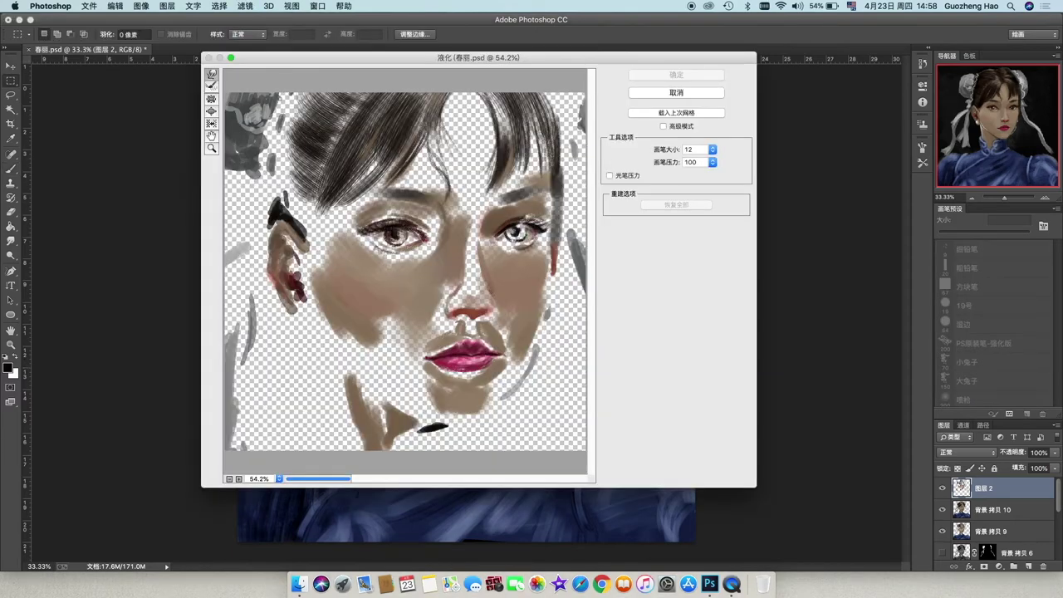
key("Escape")
key("ctrl+d")
Step: Merge the painting layer down, delete the 背景 拷贝 3 layer, and activate 图层 2
right_click(1008, 493)
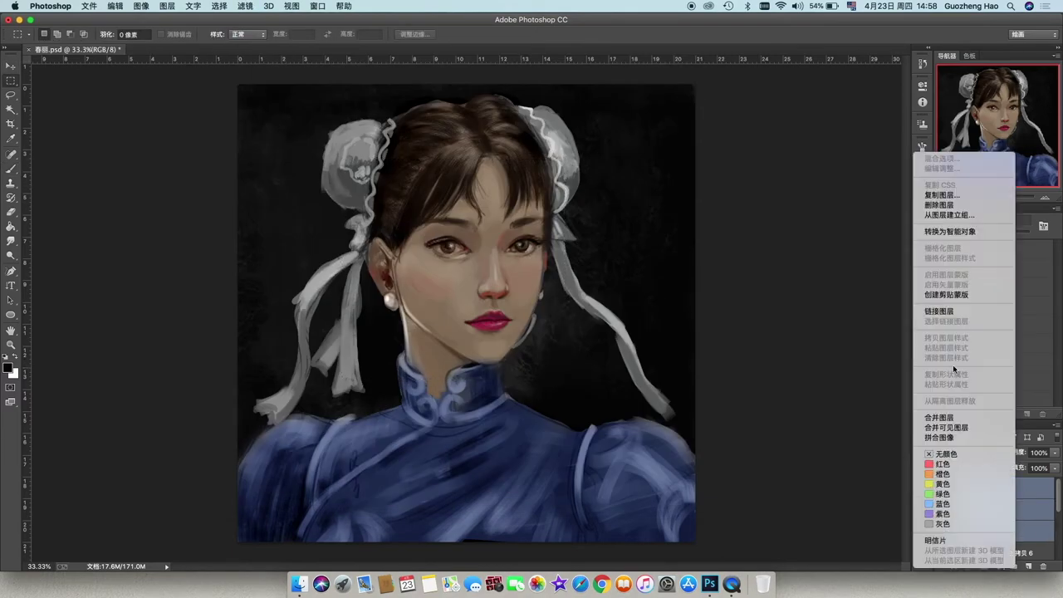
left_click(953, 365)
left_click(1037, 532)
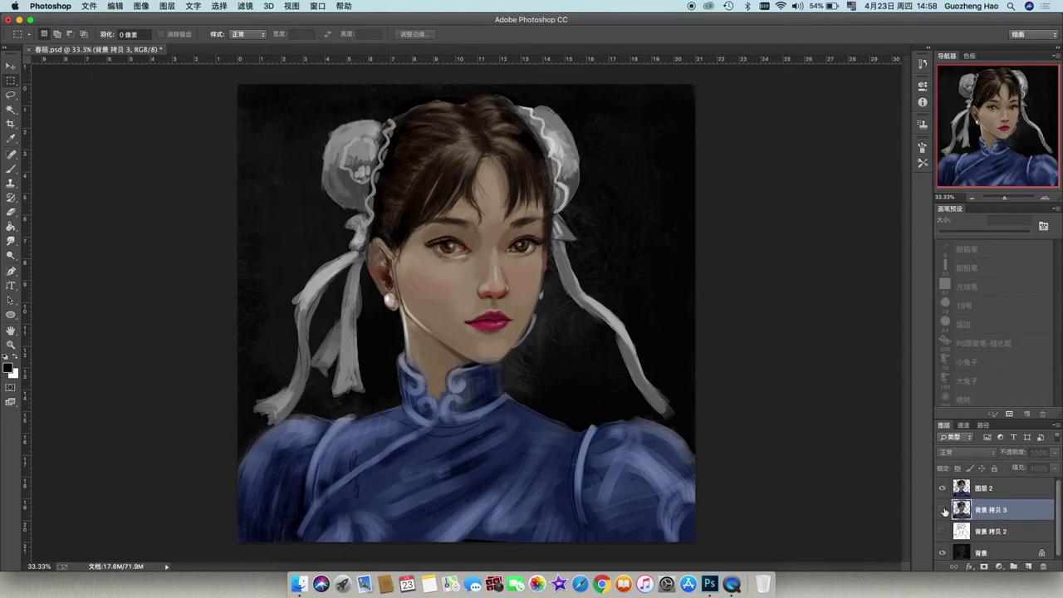
key("Delete")
left_click(1008, 490)
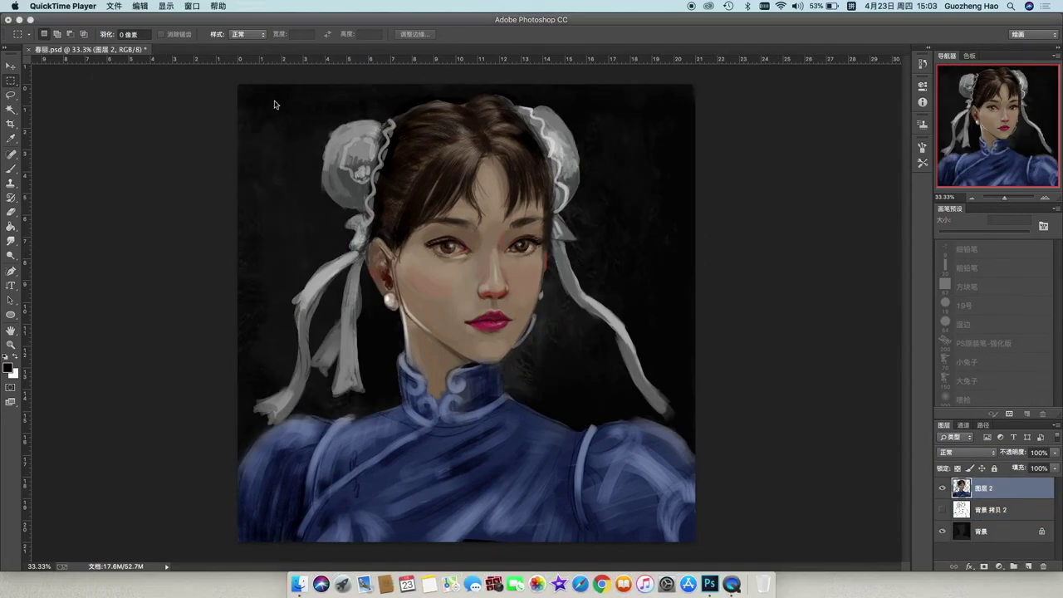
Step: Liquify the selected head, pushing both buns and the left ribbon with Forward Warp, and apply
left_click_drag(268, 93, 667, 420)
left_click(245, 6)
left_click(261, 103)
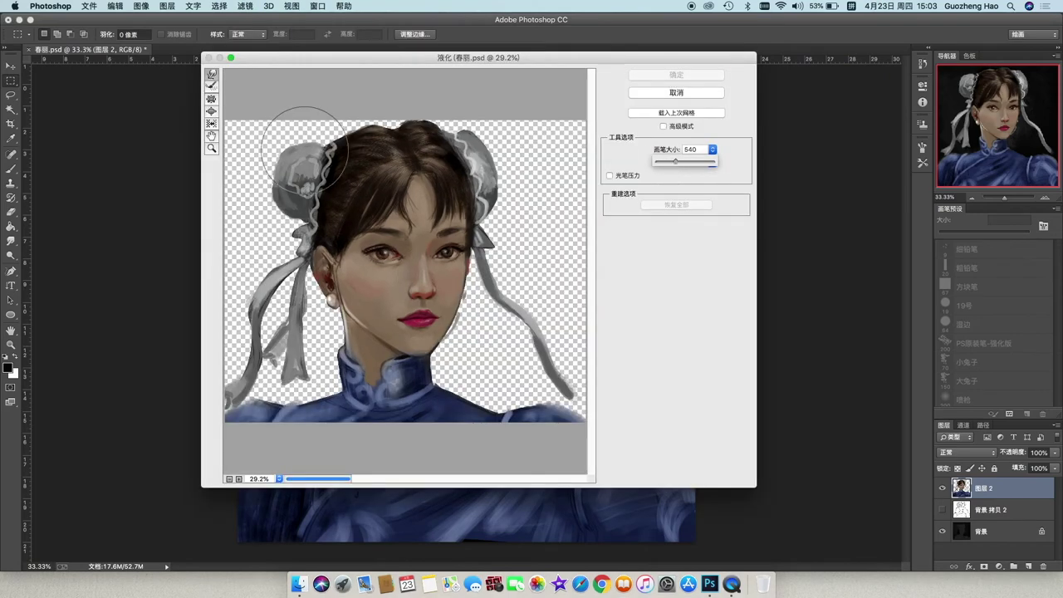
left_click_drag(316, 137, 308, 133)
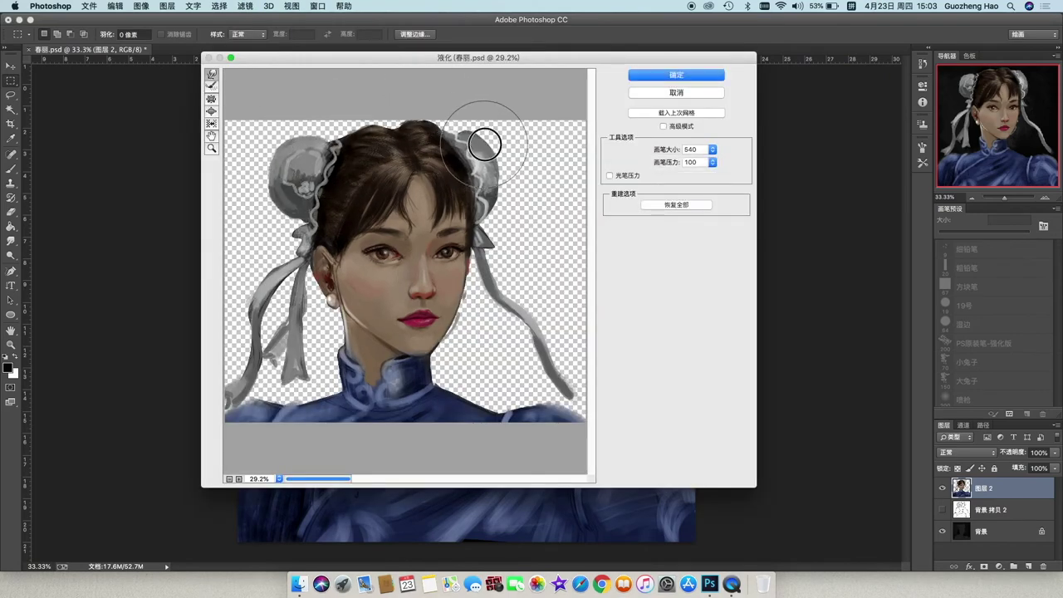
left_click_drag(487, 119, 518, 138)
key("bracketleft")
key("bracketleft")
key("bracketleft")
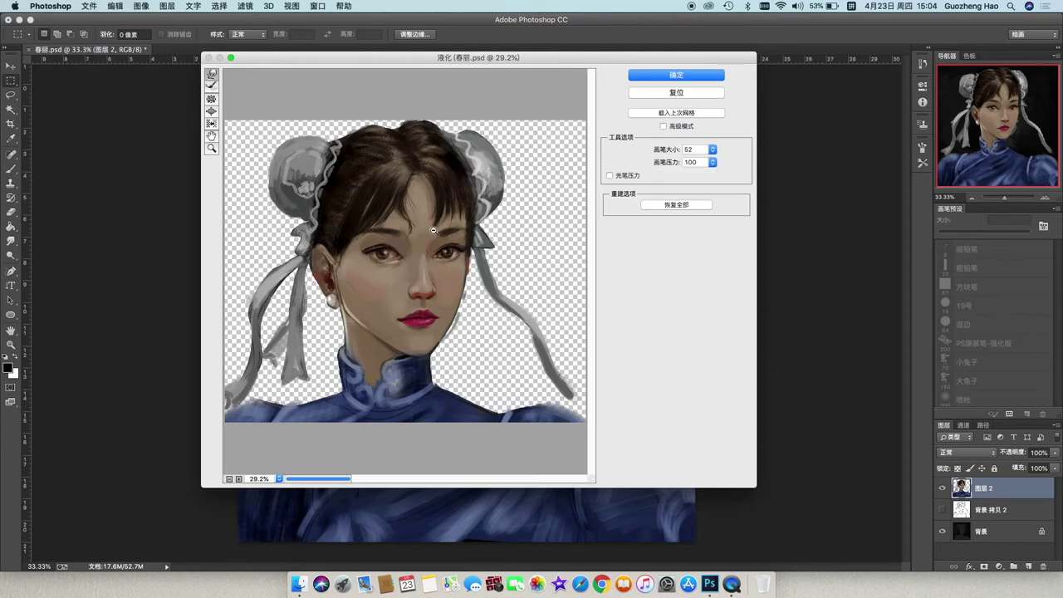
left_click_drag(712, 150, 669, 161)
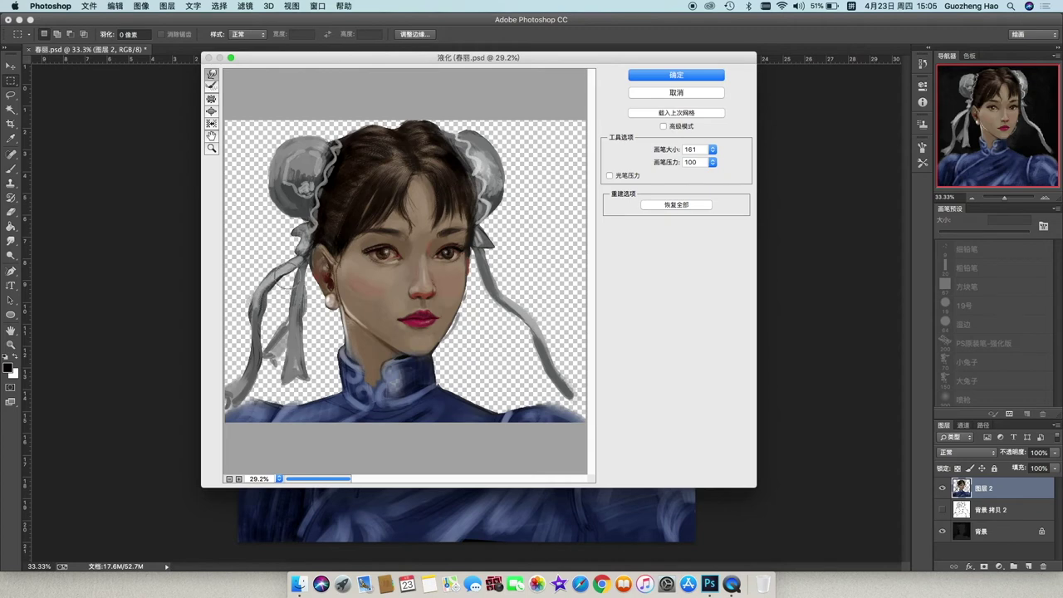
type("761")
left_click_drag(274, 297, 278, 315)
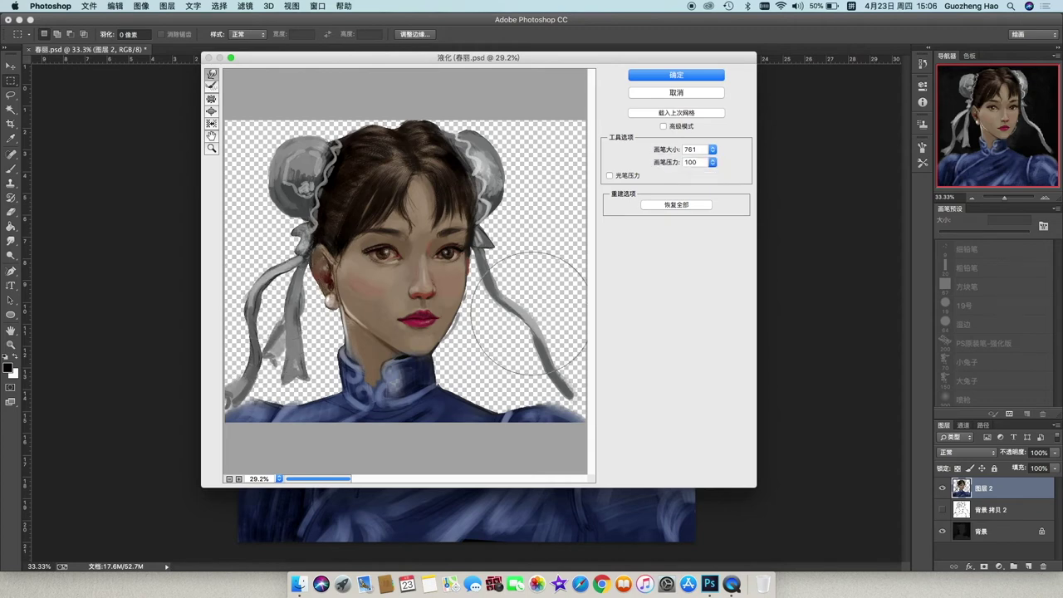
key("Return")
Step: Lasso the left ribbon and reshape its lower tip
key("ctrl+d")
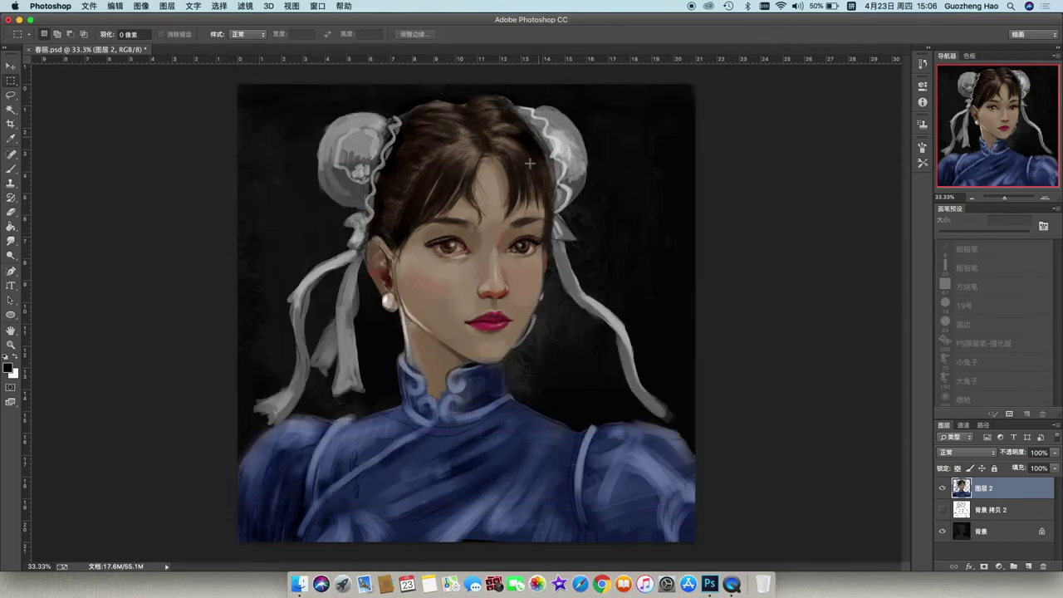
key("l")
left_click_drag(353, 260, 255, 409)
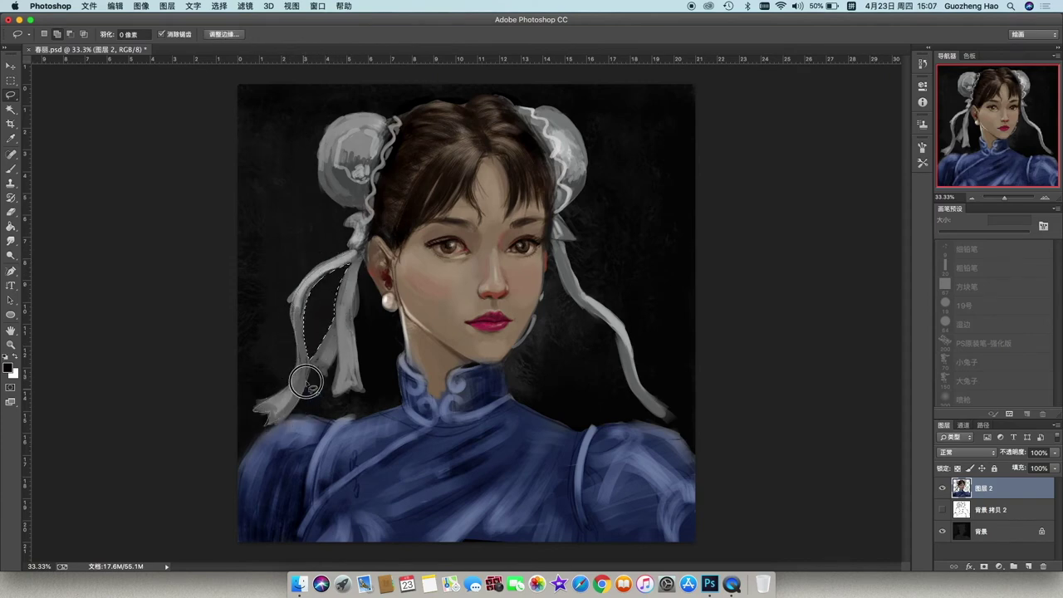
mouse_move(254, 409)
left_mouse_down()
mouse_move(304, 316)
mouse_move(353, 260)
left_mouse_up()
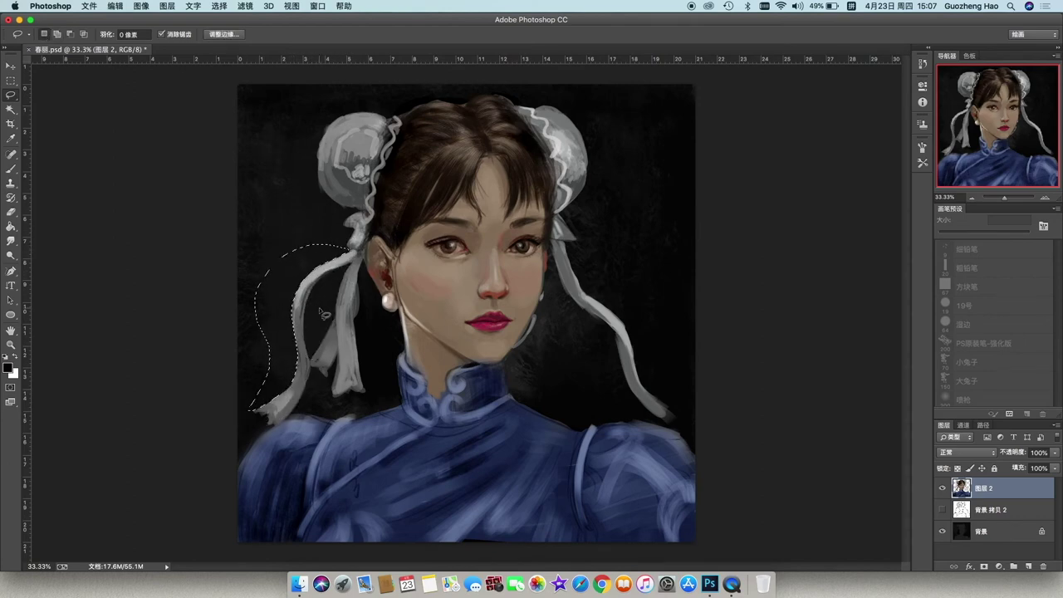
mouse_move(292, 416)
left_mouse_down()
mouse_move(324, 365)
mouse_move(256, 408)
left_mouse_up()
Step: Nudge the right ribbon and the top hair edge, then deselect and pick a textured brush
mouse_move(558, 254)
left_mouse_down()
mouse_move(593, 308)
mouse_move(563, 308)
mouse_move(555, 274)
left_mouse_up()
mouse_move(402, 119)
left_mouse_down()
mouse_move(438, 100)
mouse_move(515, 104)
mouse_move(412, 102)
mouse_move(349, 199)
mouse_move(361, 193)
left_mouse_up()
key("ctrl+d")
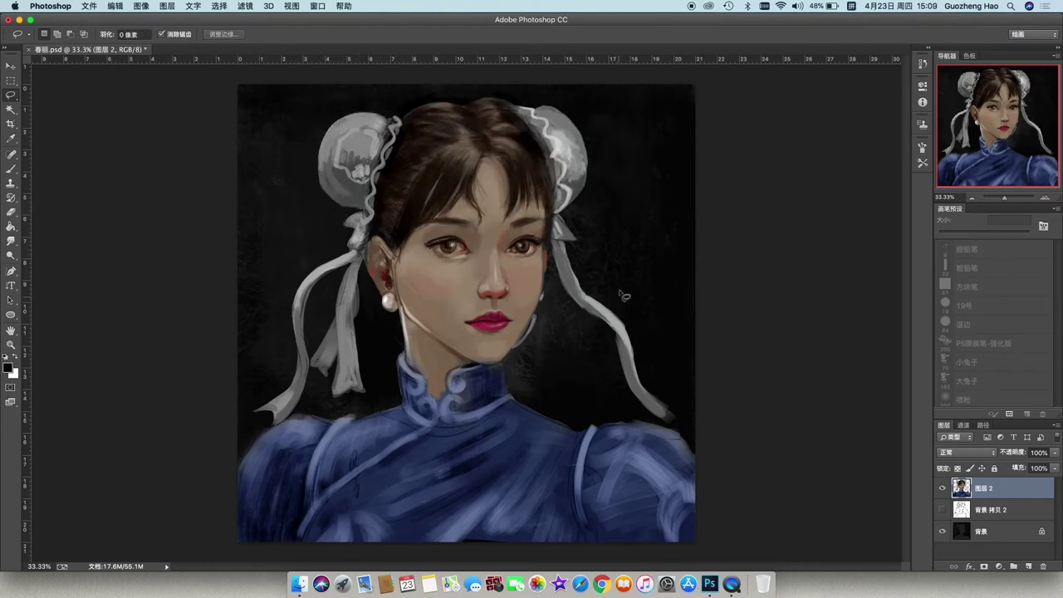
key("b")
left_click(968, 361)
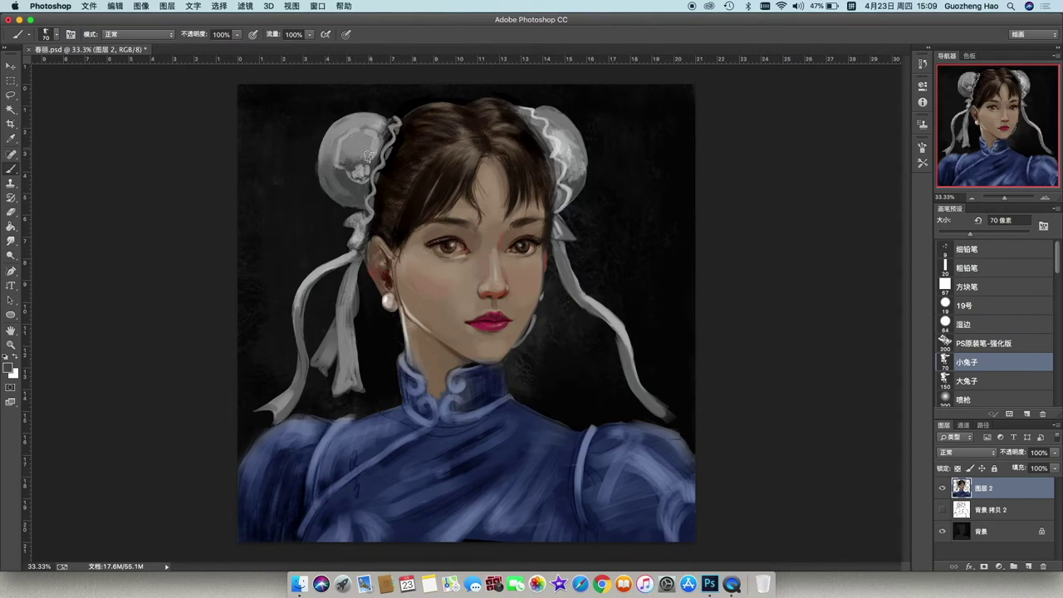
Step: Repaint the left bun in grey, then add bright highlights along its upper edges with the 19 px round brush
left_click_drag(356, 157, 359, 181)
mouse_move(323, 147)
left_mouse_down()
mouse_move(336, 195)
mouse_move(382, 135)
mouse_move(366, 162)
mouse_move(322, 171)
left_mouse_up()
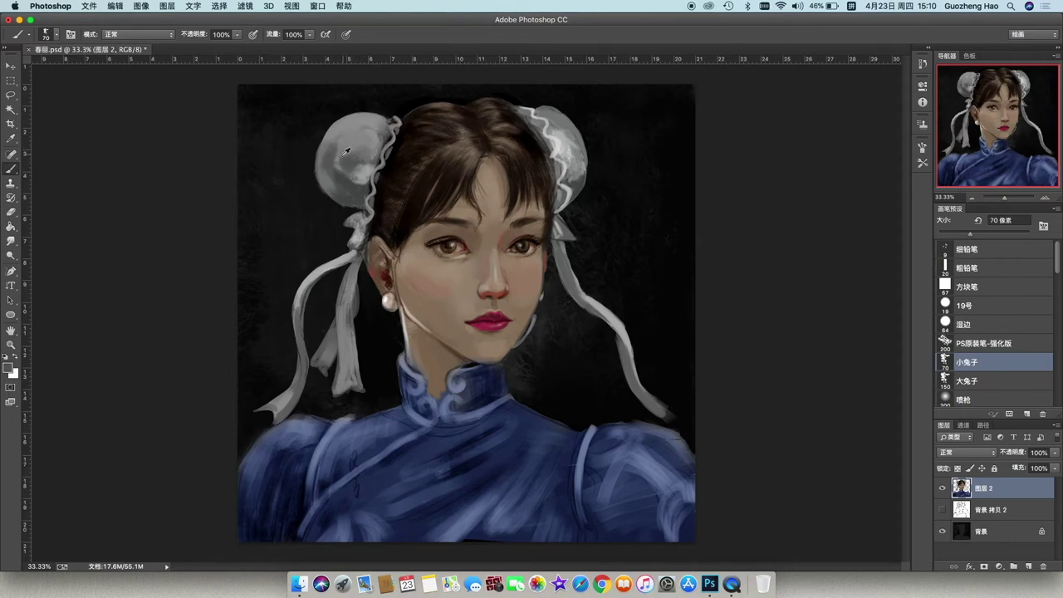
left_click(968, 306)
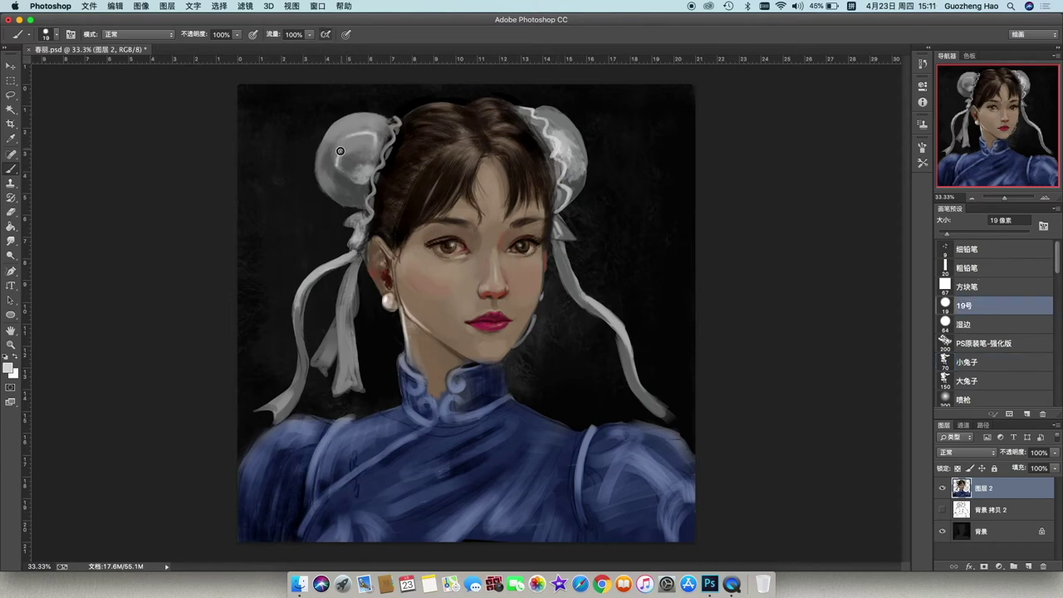
left_click_drag(359, 175, 370, 145)
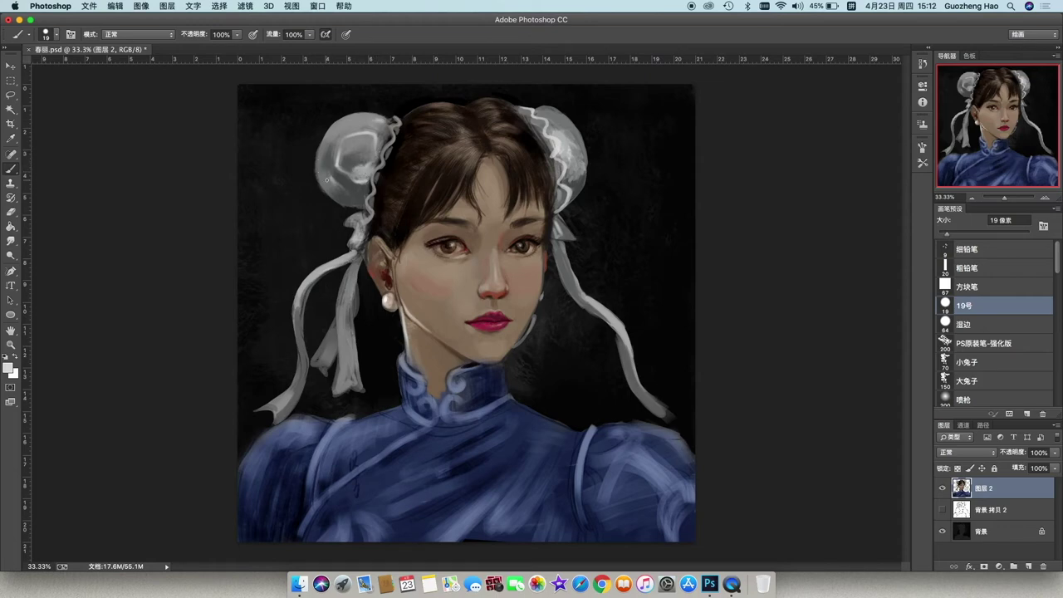
left_click_drag(327, 133, 348, 127)
Step: Lighten the bun's lower edge and the ribbon knot beneath it, sampling dark hair and light ribbon grey
mouse_move(358, 223)
left_mouse_down()
mouse_move(363, 213)
mouse_move(353, 242)
mouse_move(343, 220)
mouse_move(354, 232)
left_mouse_up()
left_click(375, 183, "alt")
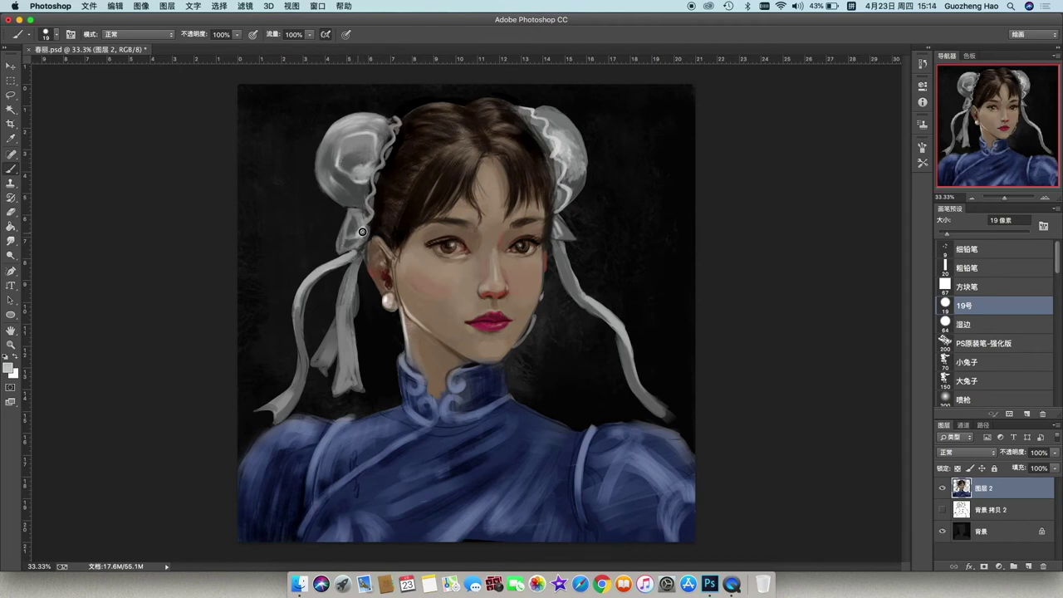
left_click_drag(362, 232, 345, 242)
left_click(393, 119, "alt")
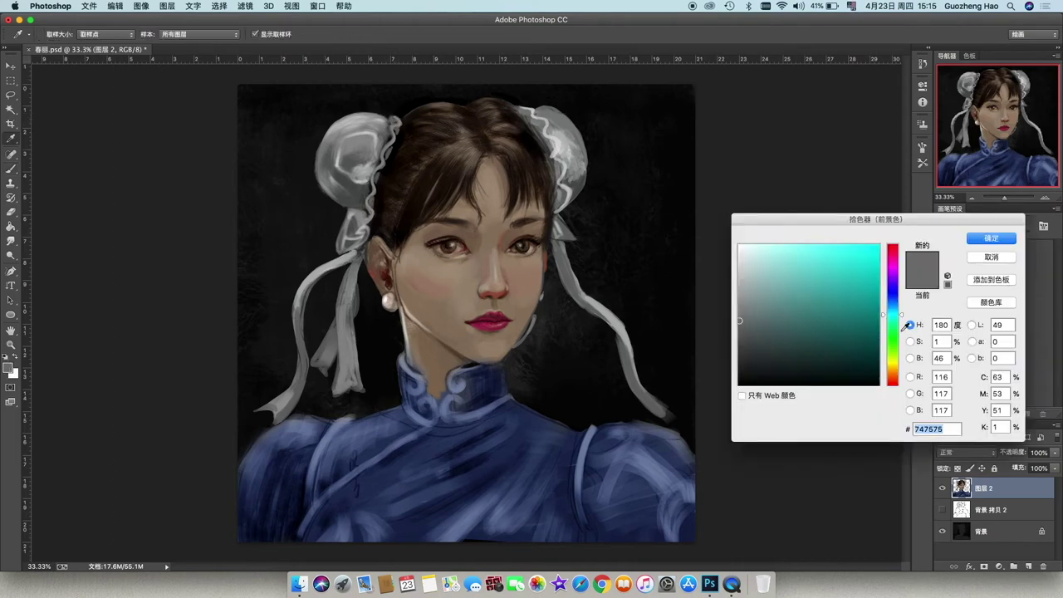
Step: Set the foreground to yellow, add a new layer, and paint wavy yellow trim on both hair buns
key("Return")
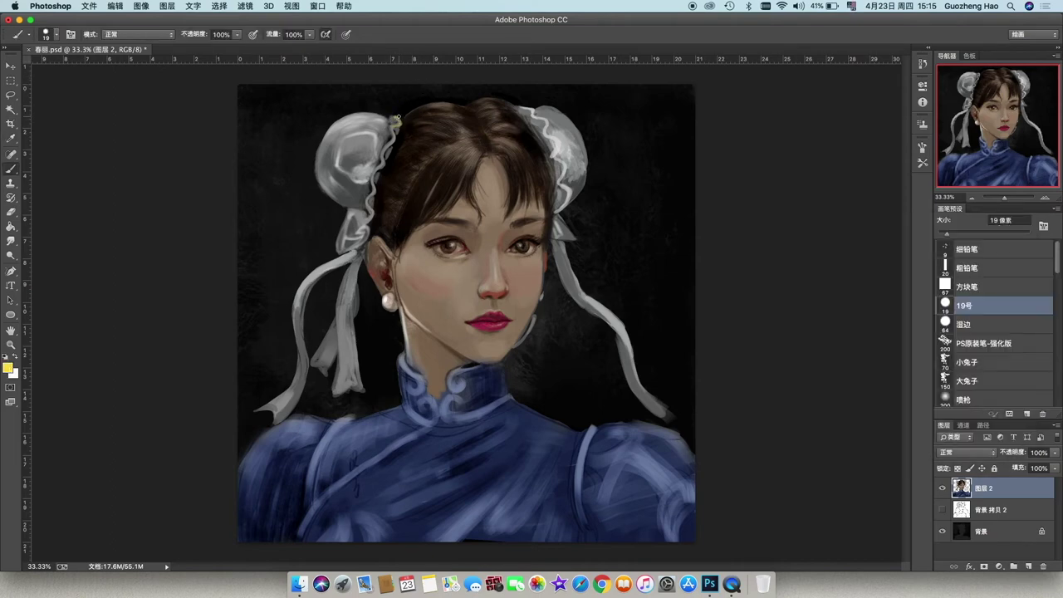
left_click(1028, 566)
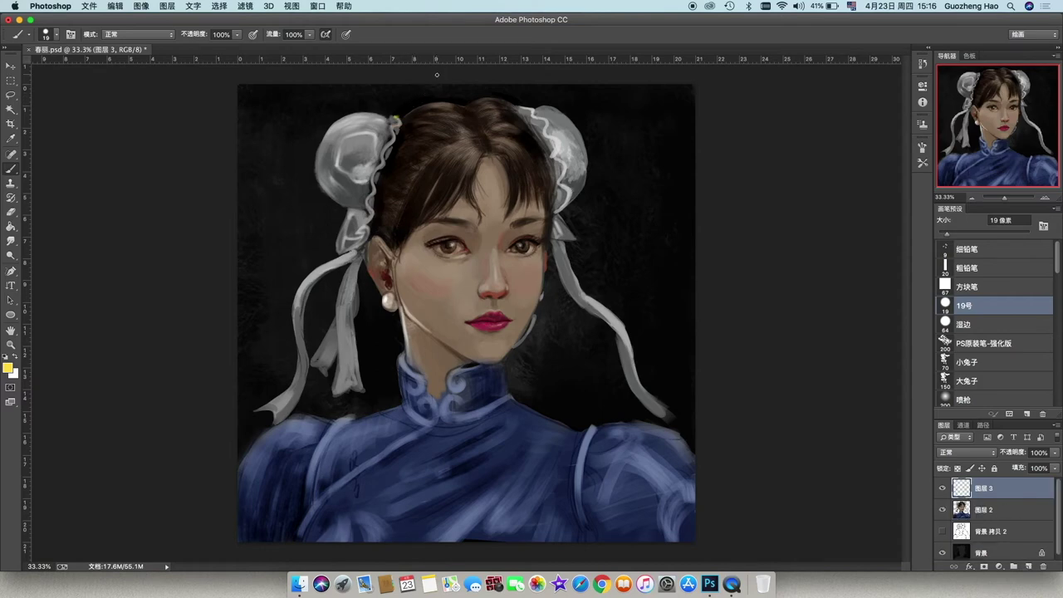
mouse_move(409, 119)
left_mouse_down()
mouse_move(392, 123)
mouse_move(365, 220)
left_mouse_up()
key("ctrl+z")
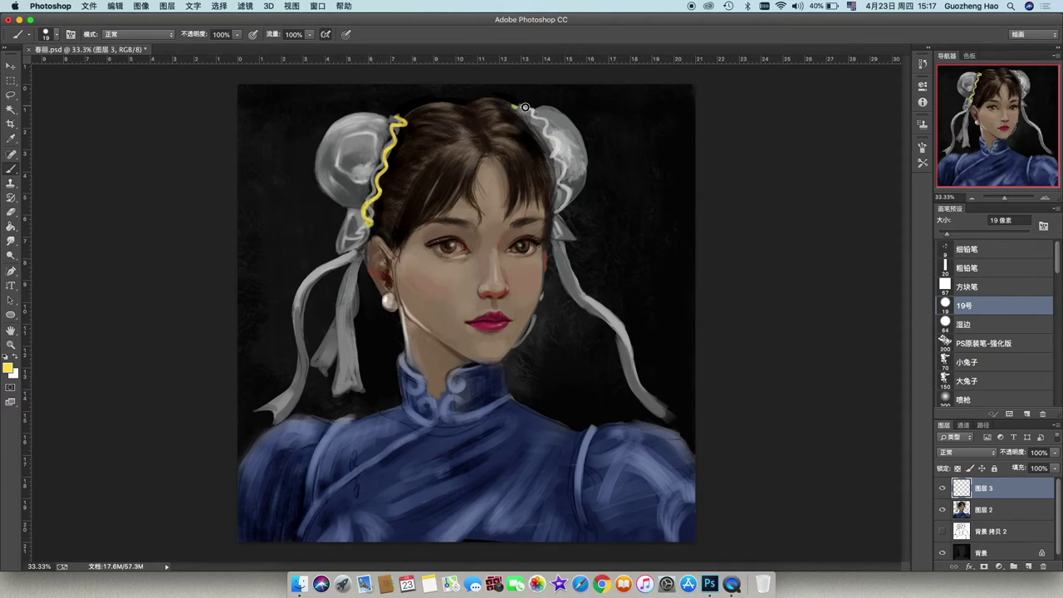
left_click_drag(539, 116, 565, 209)
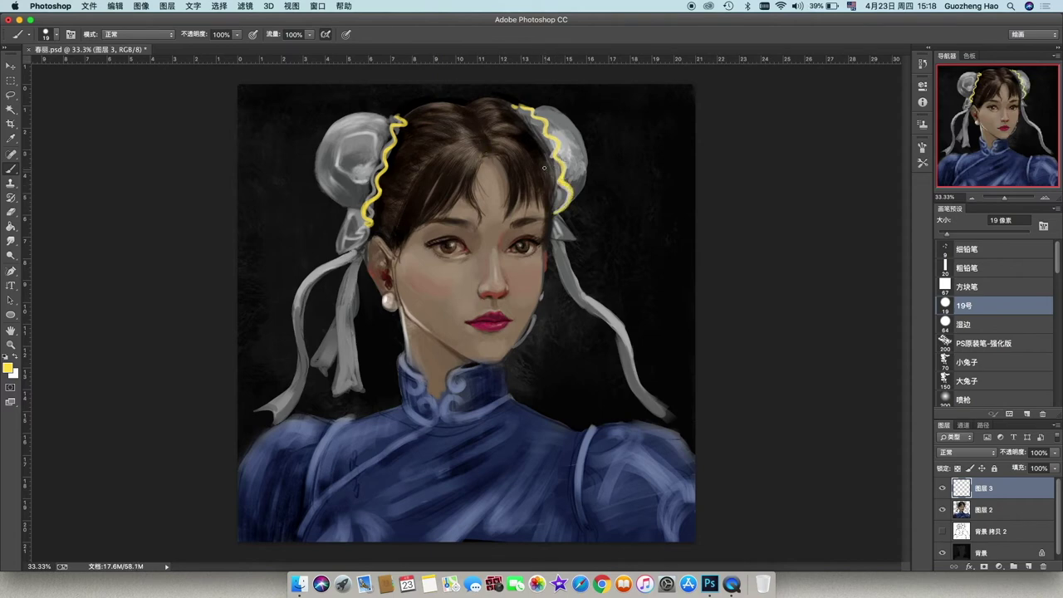
Step: Sample hair tones around the left bun and paint near-black hair over the edge beside the trim
left_click(387, 146, "alt")
left_click(379, 160, "alt")
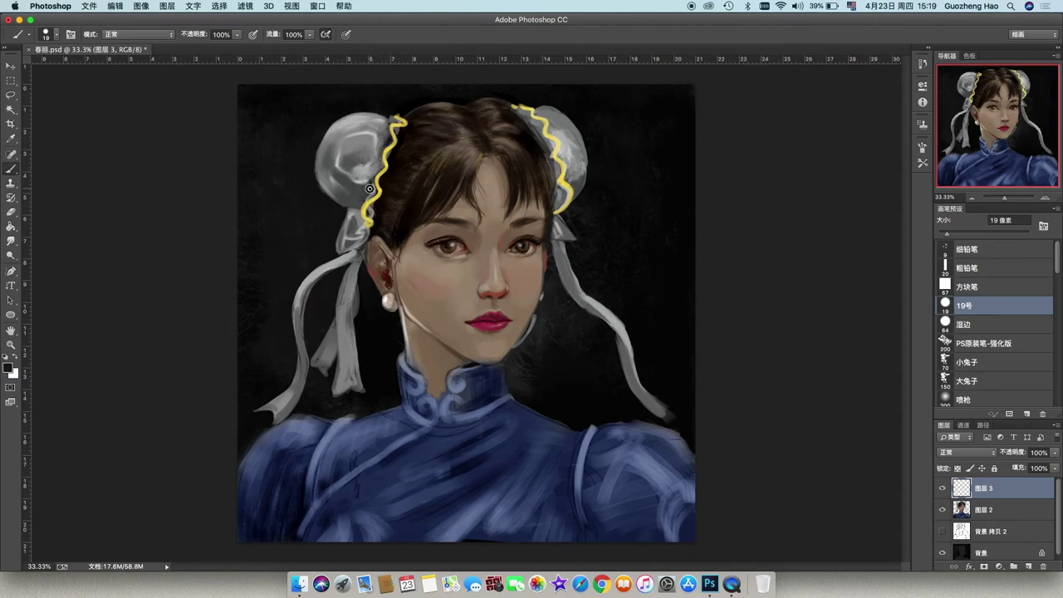
left_click(370, 188, "alt")
left_click(374, 211, "alt")
left_click(391, 155, "alt")
left_click(397, 132, "alt")
left_click(398, 119, "alt")
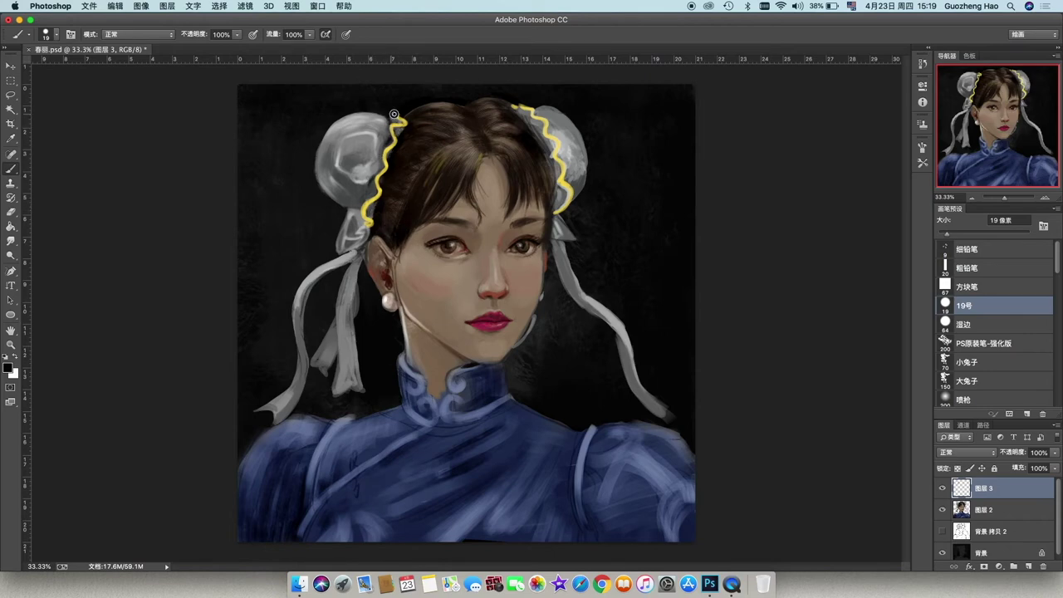
left_click(375, 173, "alt")
left_click(389, 154, "alt")
left_click(381, 181, "alt")
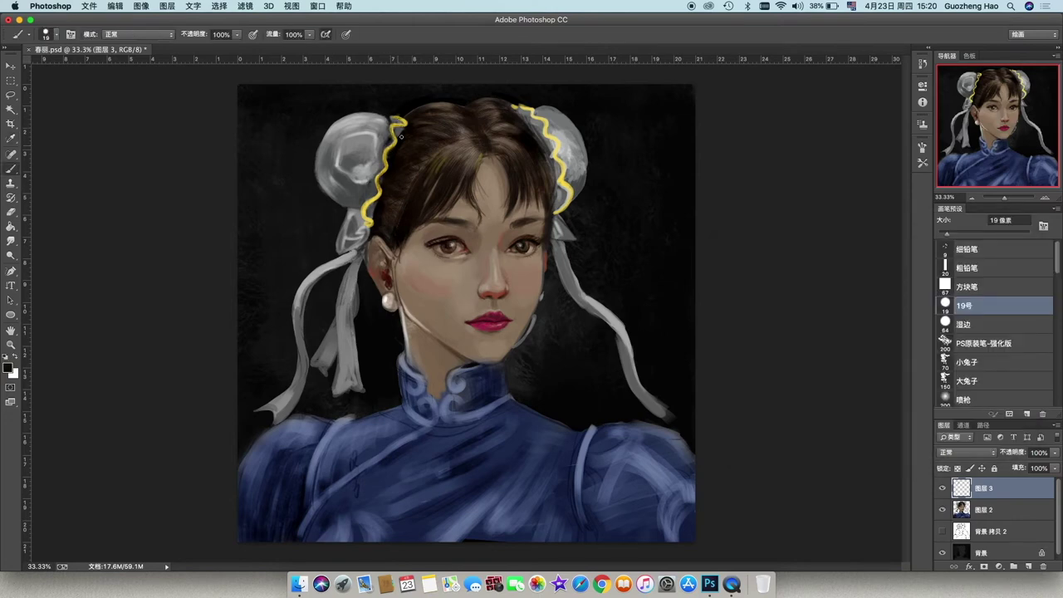
mouse_move(372, 200)
left_mouse_down()
mouse_move(370, 209)
mouse_move(382, 198)
left_mouse_up()
Step: Darken the edge along the right bun's yellow trim with sampled dark brown tones
left_click(369, 223, "alt")
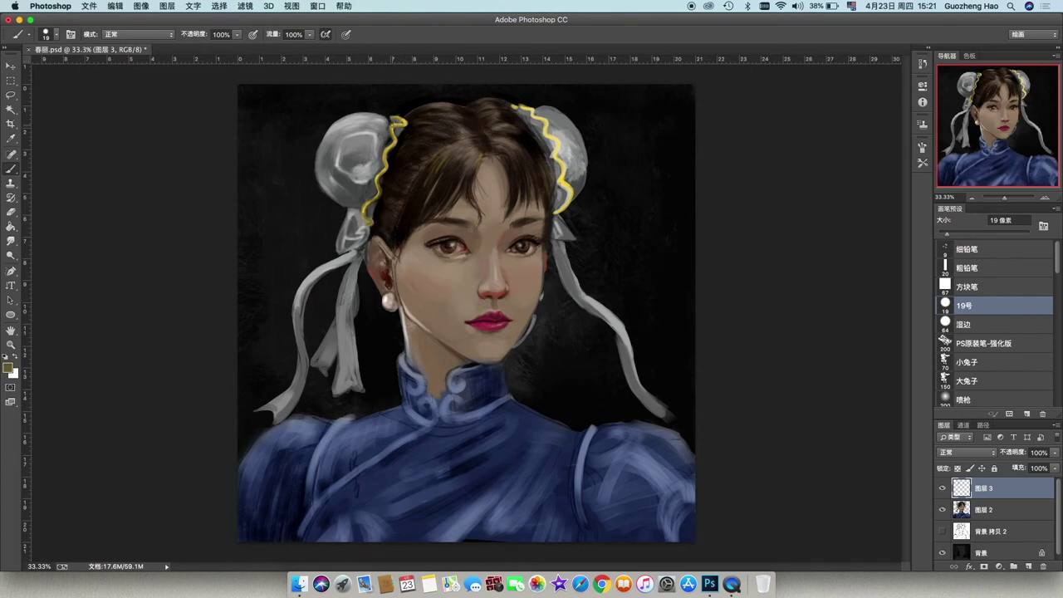
left_click(394, 139, "alt")
left_click(425, 121, "alt")
left_click_drag(561, 176, 564, 209)
left_click(551, 127, "alt")
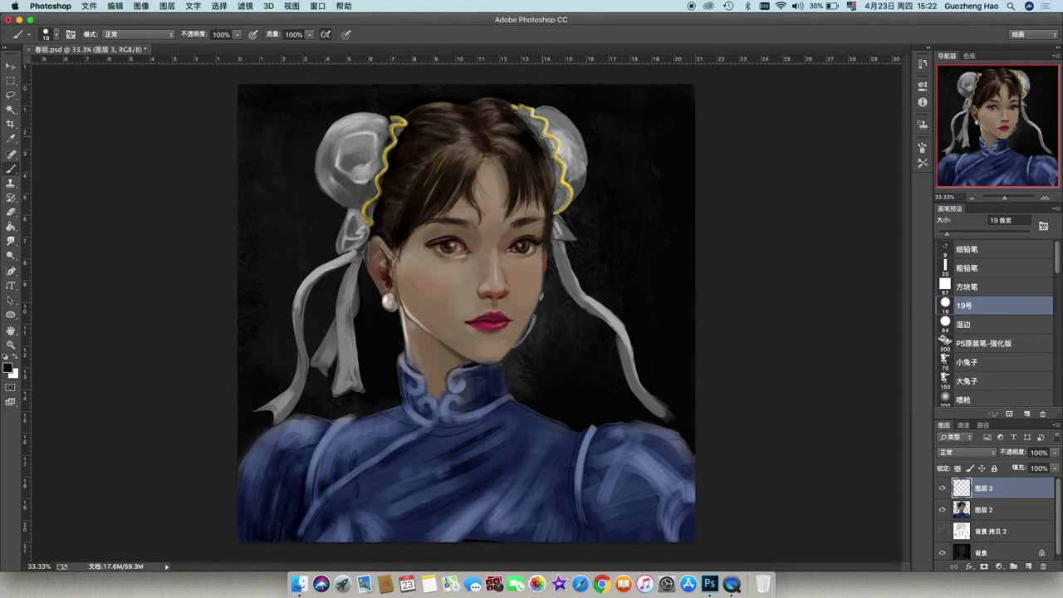
left_click_drag(547, 154, 566, 198)
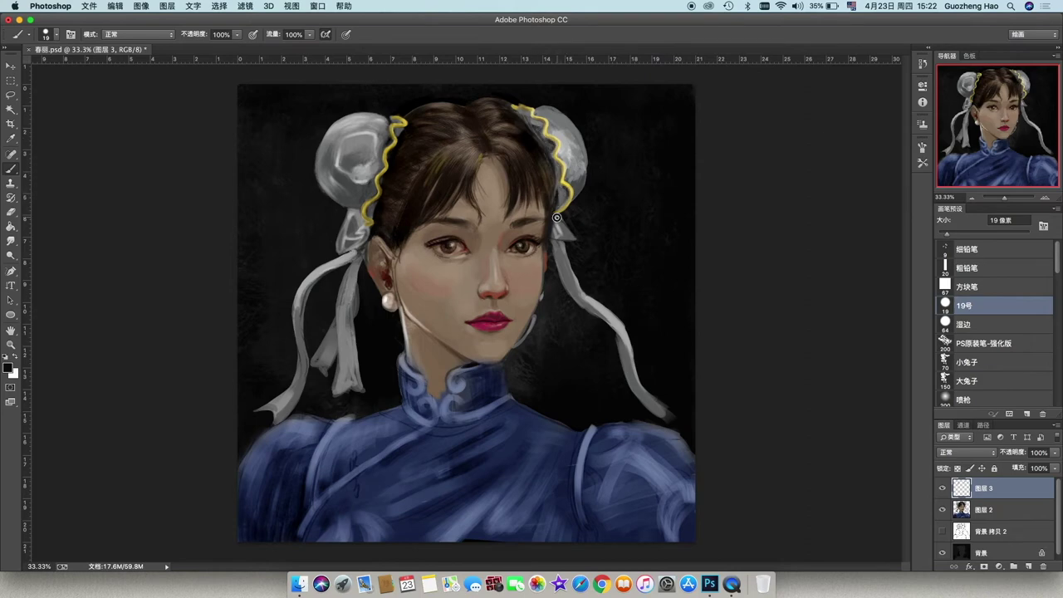
Step: Shade the right ribbon below the bun with sampled light and darker greys
left_click(563, 234, "alt")
left_click(568, 239, "alt")
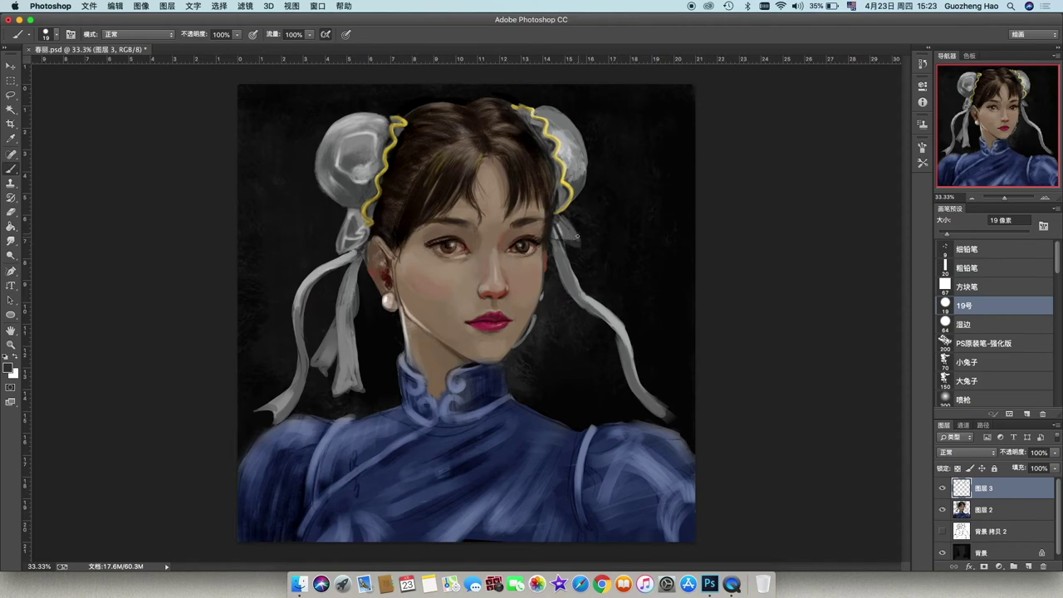
left_click(566, 232, "alt")
left_click(560, 266, "alt")
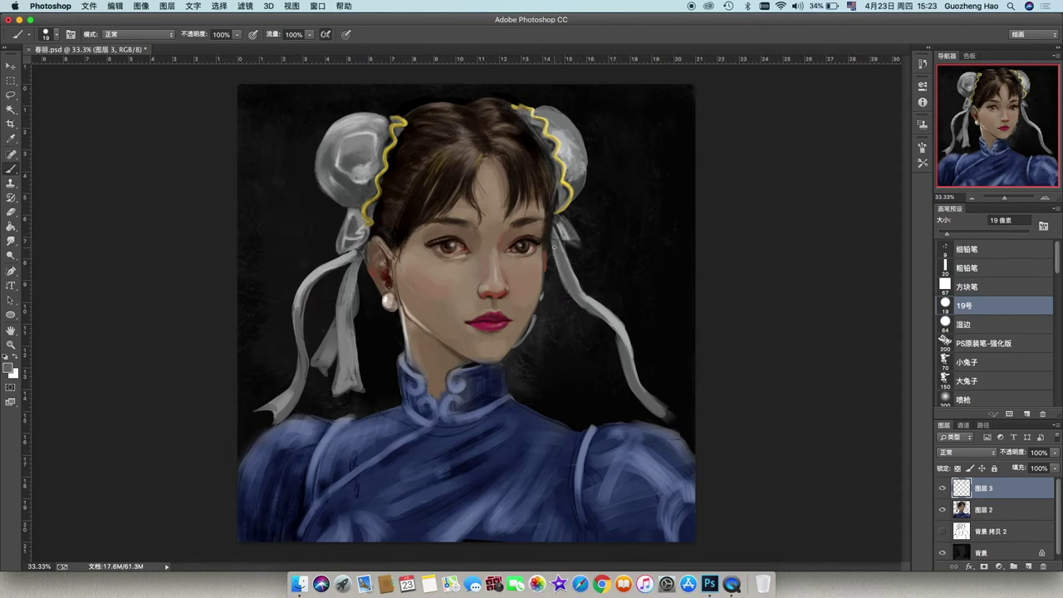
mouse_move(554, 247)
left_mouse_down()
mouse_move(562, 283)
mouse_move(605, 324)
left_mouse_up()
left_click(589, 301, "alt")
Step: Return to layer 图层 2 and adjust the left eye's iris with a quick selection and transform
key("l")
key("alt+bracketleft")
key("v")
key("ctrl+d")
key("b")
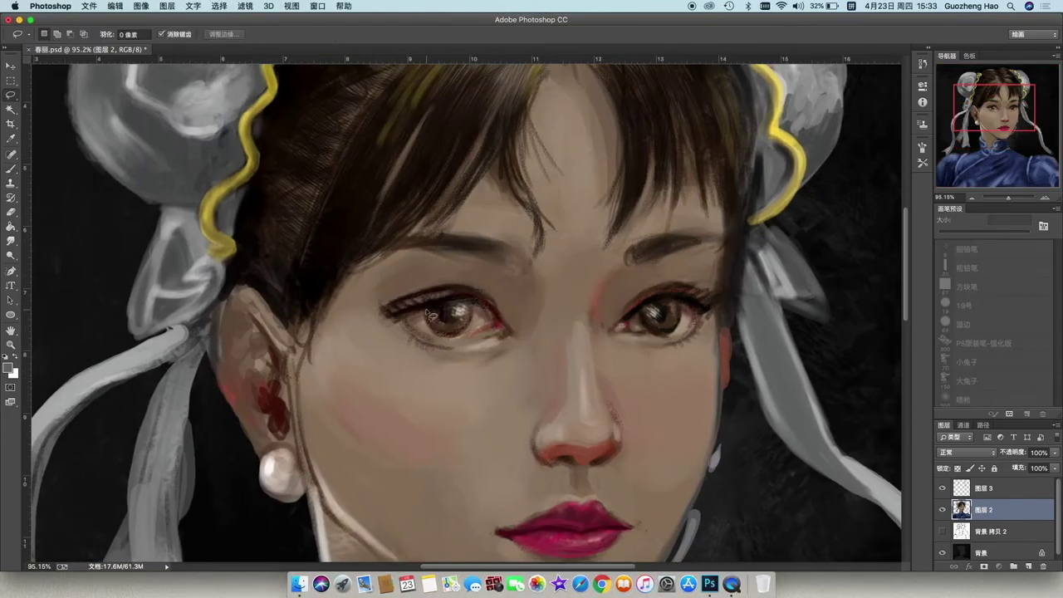
left_click_drag(430, 314, 428, 315)
key("ctrl+t")
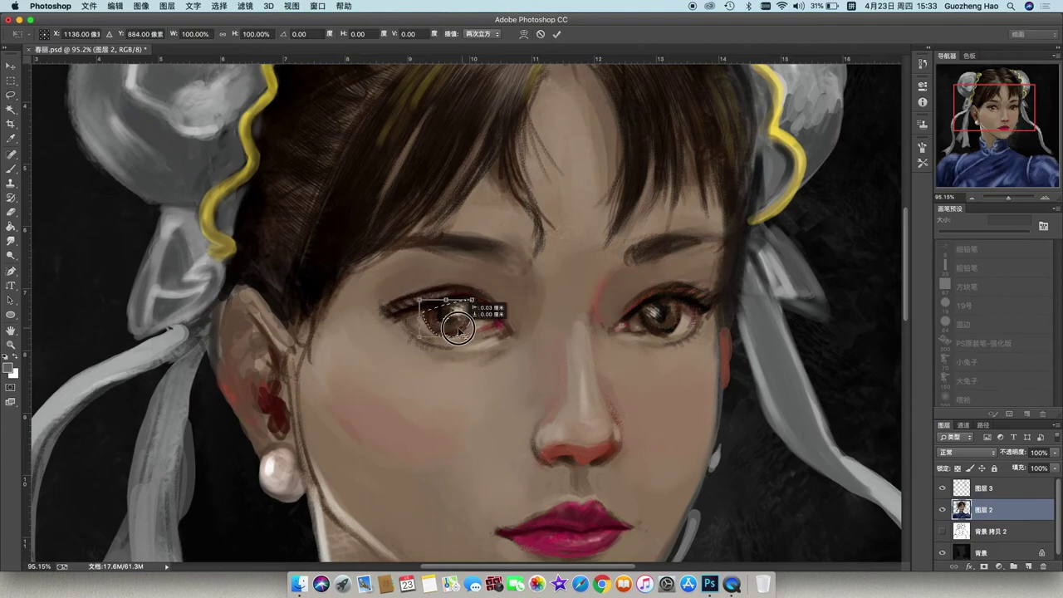
key("Return")
key("ctrl+d")
key("b")
Step: Darken the left iris edge with a fine pencil brush and pick a light blue-grey colour
left_click(471, 315, "alt")
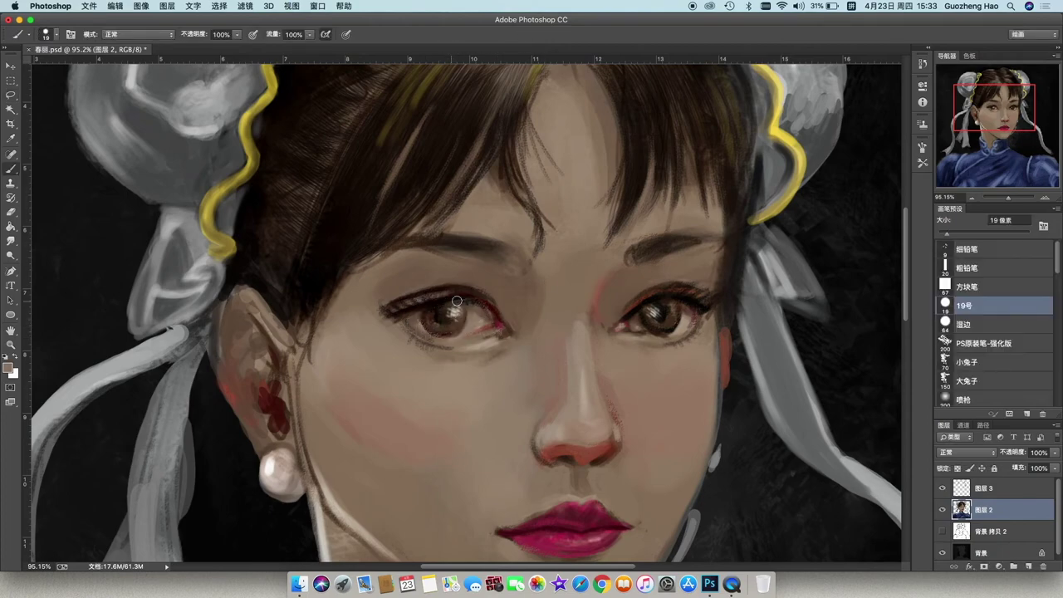
scroll(456, 301, "down", 5)
scroll(465, 299, "up", 5)
key("shift+comma")
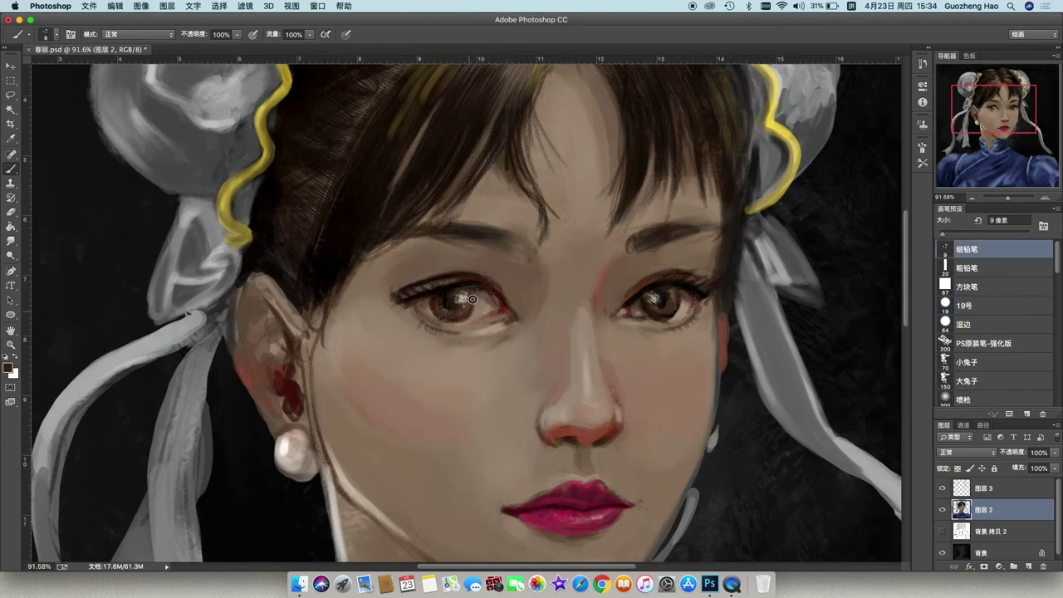
left_click_drag(430, 301, 437, 317)
left_click(894, 249)
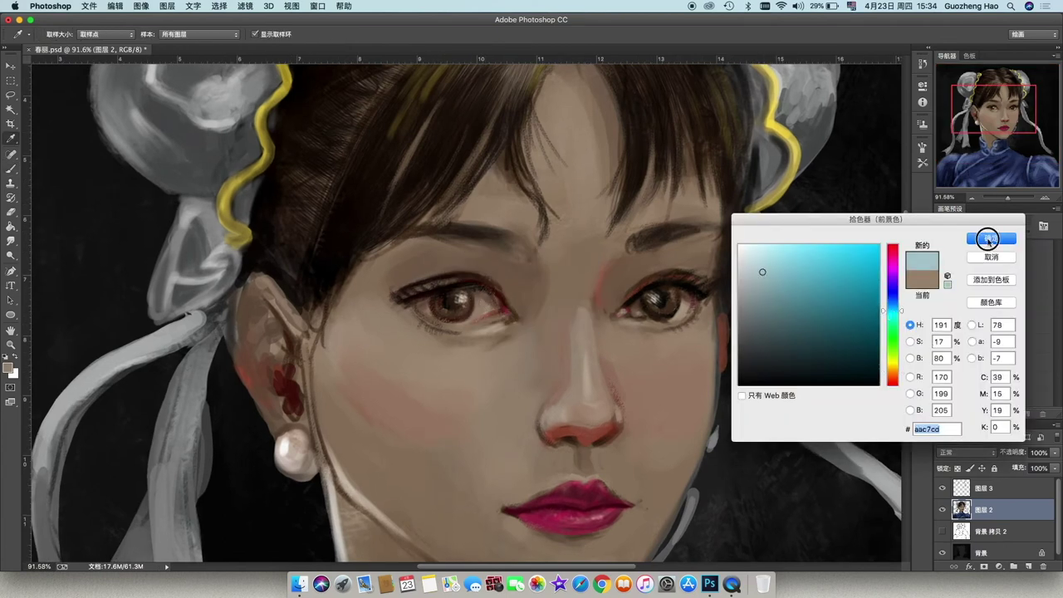
left_click(989, 238)
Step: Lighten the skin under the left eye using tones sampled around both eyes
left_click(667, 322, "alt")
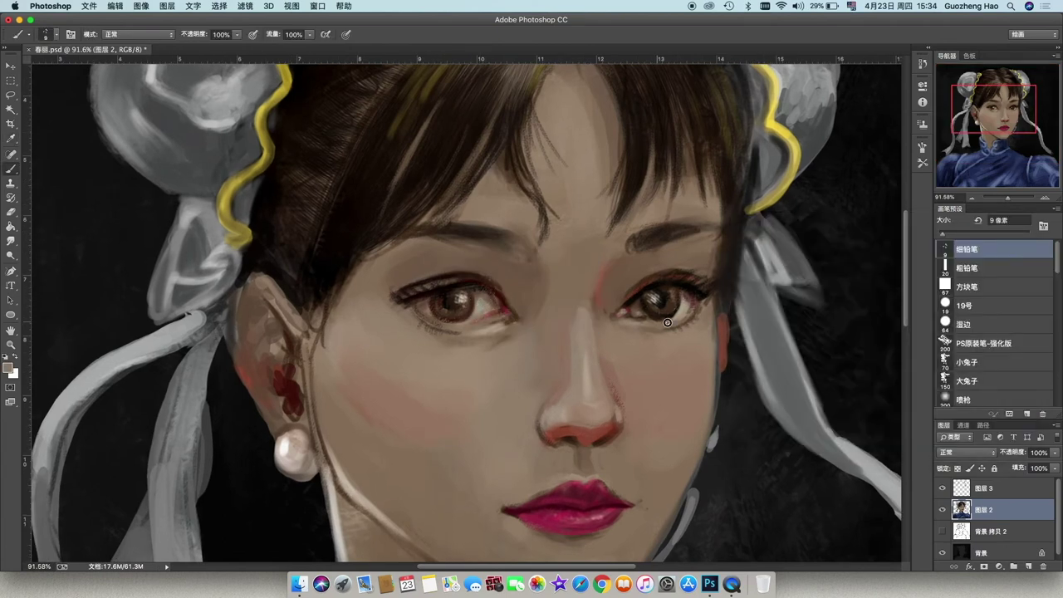
left_click(640, 307, "alt")
left_click(449, 334, "alt")
left_click(651, 325, "alt")
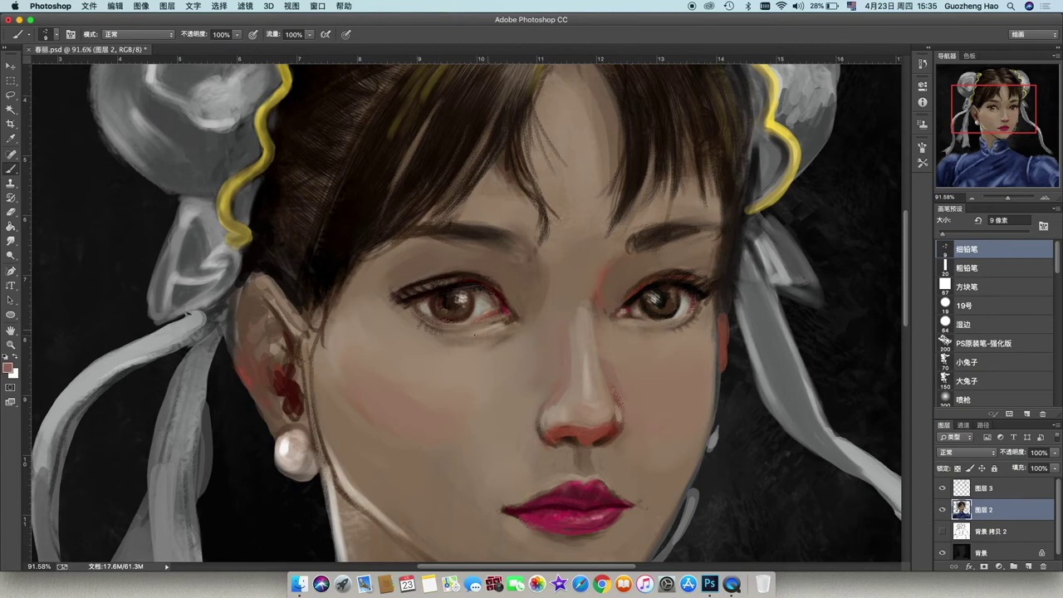
left_click(514, 326, "alt")
left_click(501, 330, "alt")
left_click(493, 336, "alt")
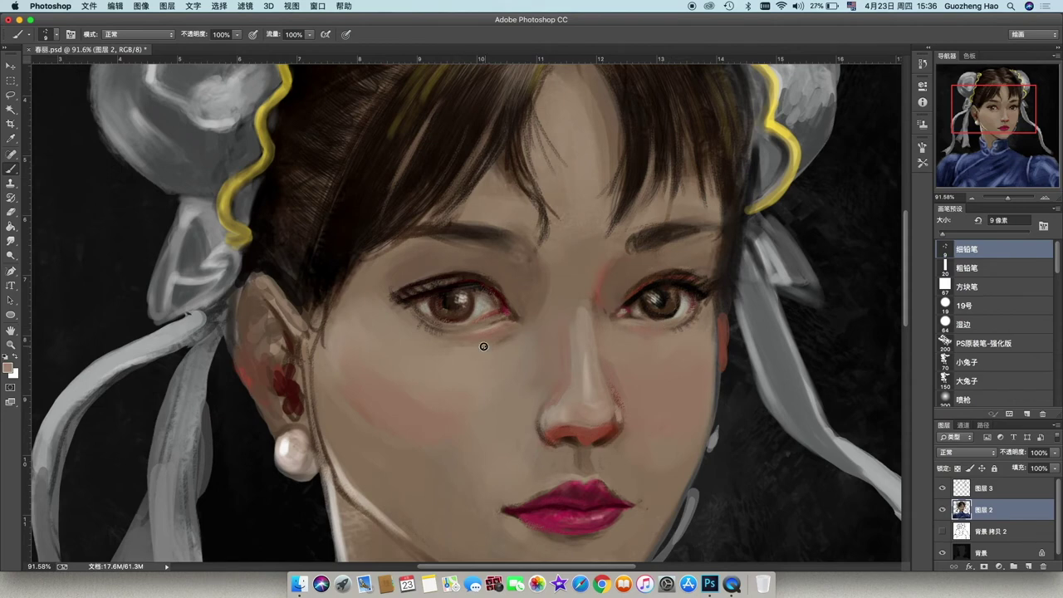
left_click(628, 336, "alt")
Step: Darken the underside of the nose, sampling reddish-brown and beige tones around the nostrils and bridge
left_click(575, 424, "alt")
left_click_drag(562, 428, 575, 419)
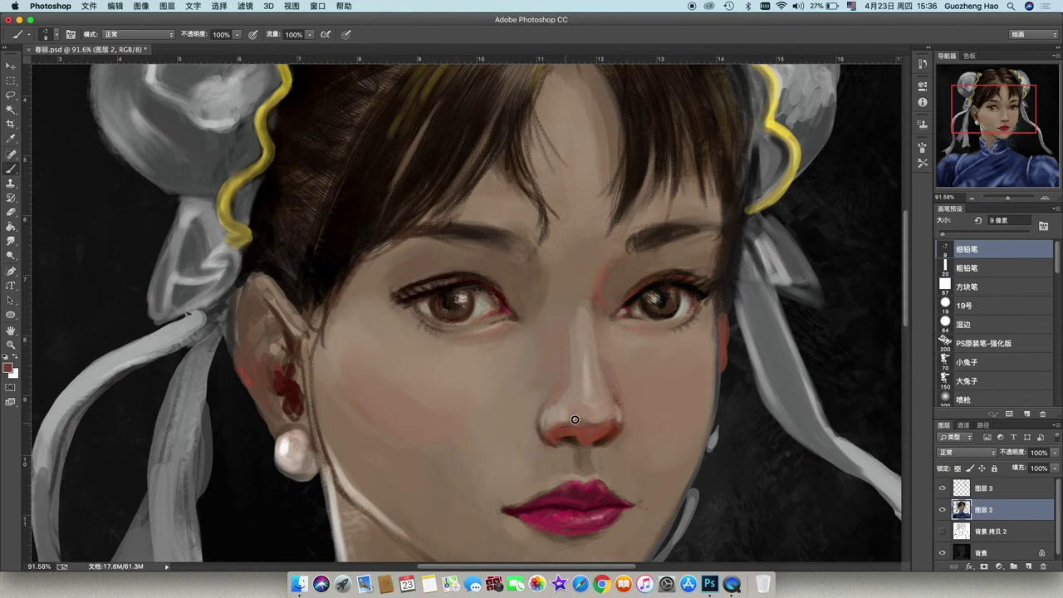
left_click(546, 448, "alt")
left_click(561, 428, "alt")
left_click(548, 437, "alt")
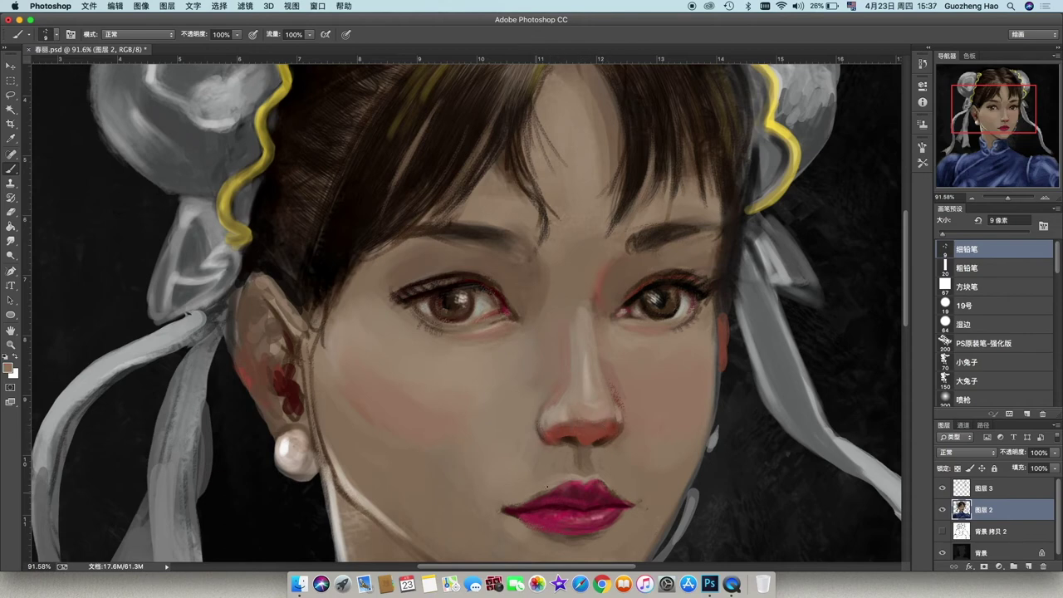
left_click(525, 449, "alt")
left_click(617, 365, "alt")
left_click(606, 341, "alt")
left_click(548, 425, "alt")
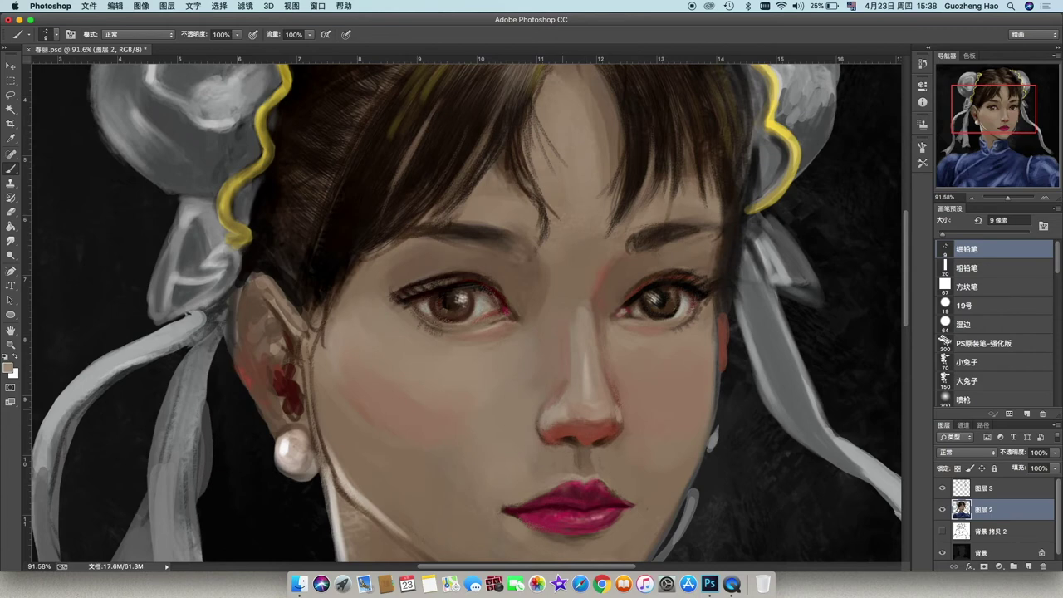
Step: Repaint the nose tip and nostrils in a softer light pink with a larger round brush
left_click(964, 306)
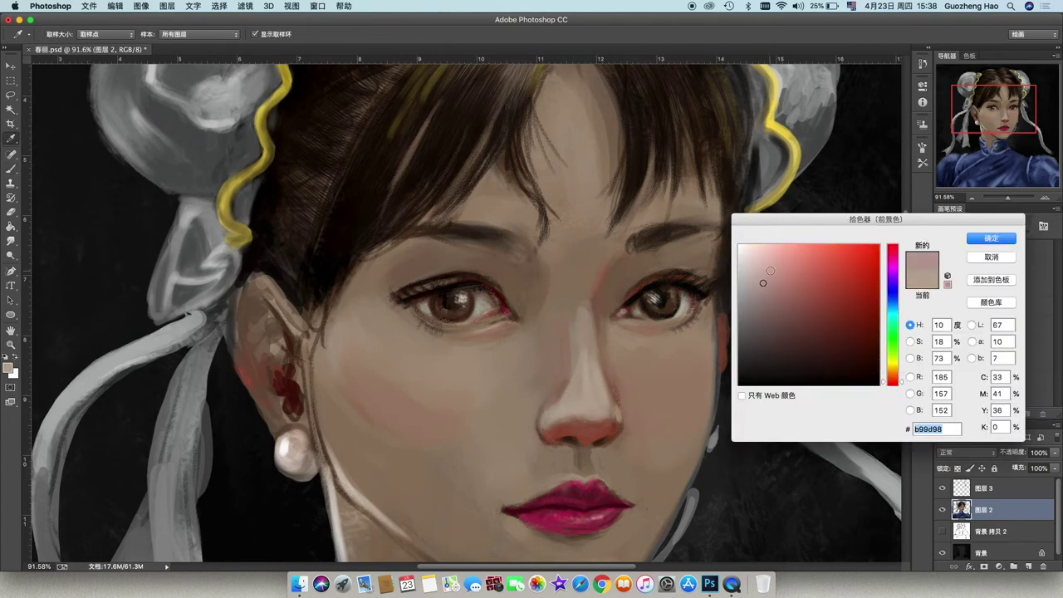
left_click(568, 392)
key("Return")
mouse_move(568, 391)
left_mouse_down()
mouse_move(581, 404)
mouse_move(561, 413)
mouse_move(571, 426)
left_mouse_up()
left_click(615, 407, "alt")
mouse_move(561, 425)
left_mouse_down()
mouse_move(619, 426)
mouse_move(549, 439)
left_mouse_up()
left_click(560, 422, "alt")
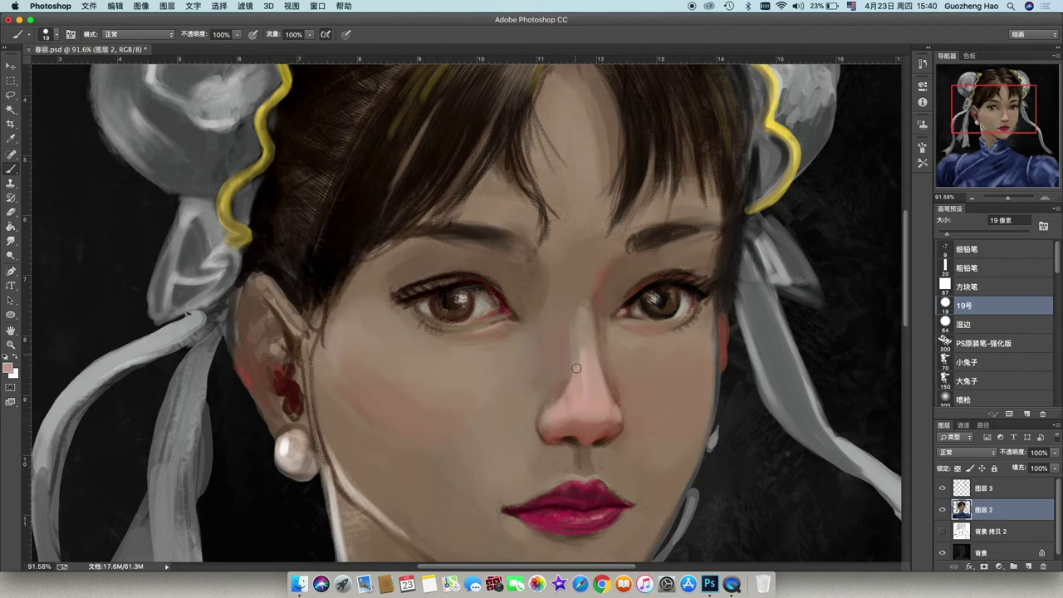
Step: Shrink the brush and sample near-white highlight and light skin tones
scroll(585, 393, "down", 5)
scroll(532, 308, "up", 8)
scroll(1058, 271, "down", 3)
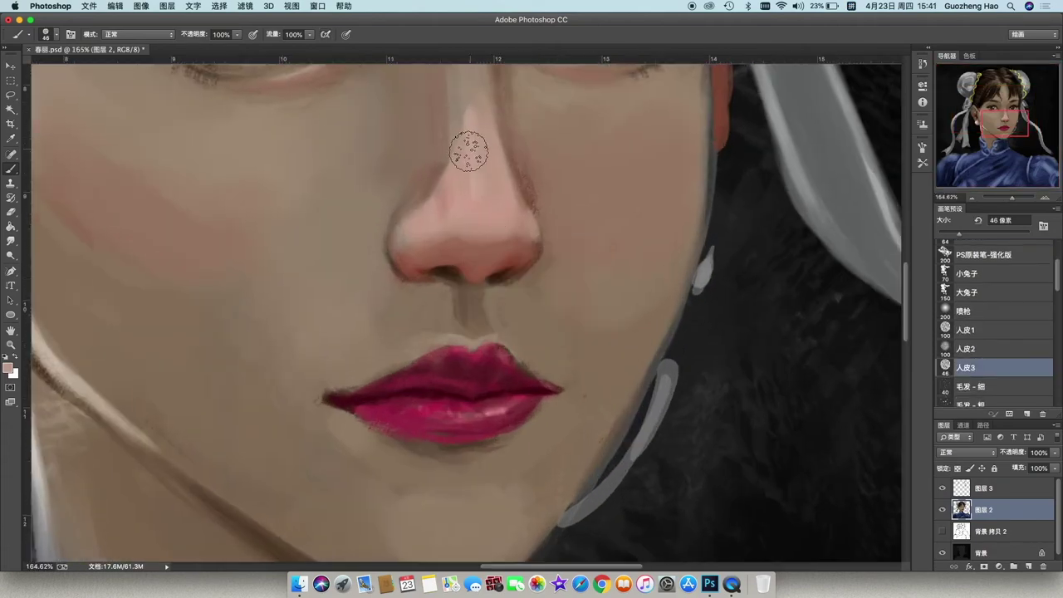
key("bracketleft")
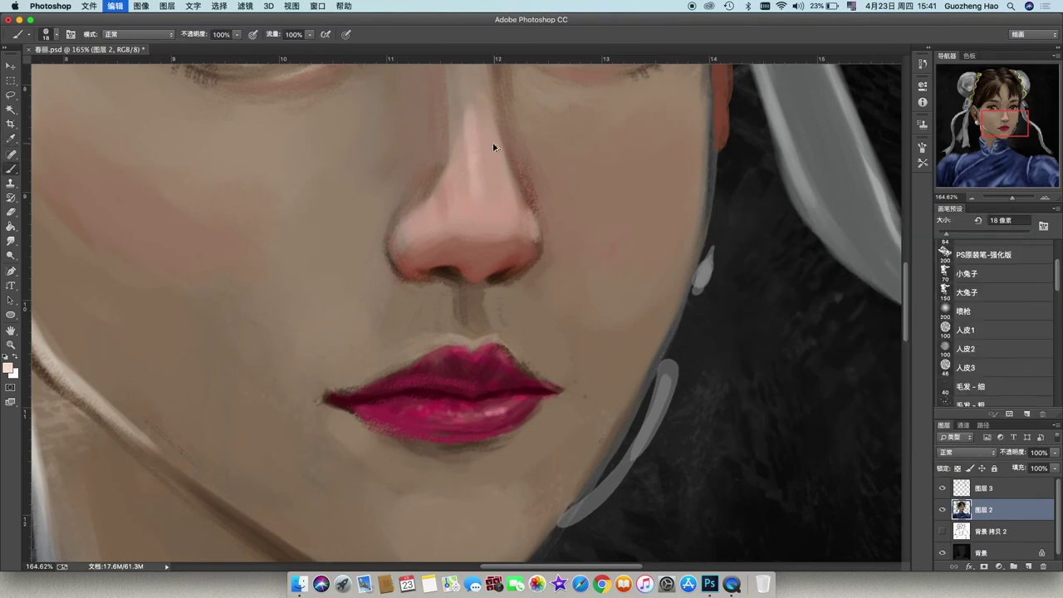
left_click(466, 134, "alt")
scroll(499, 106, "down", 6)
scroll(473, 289, "up", 3)
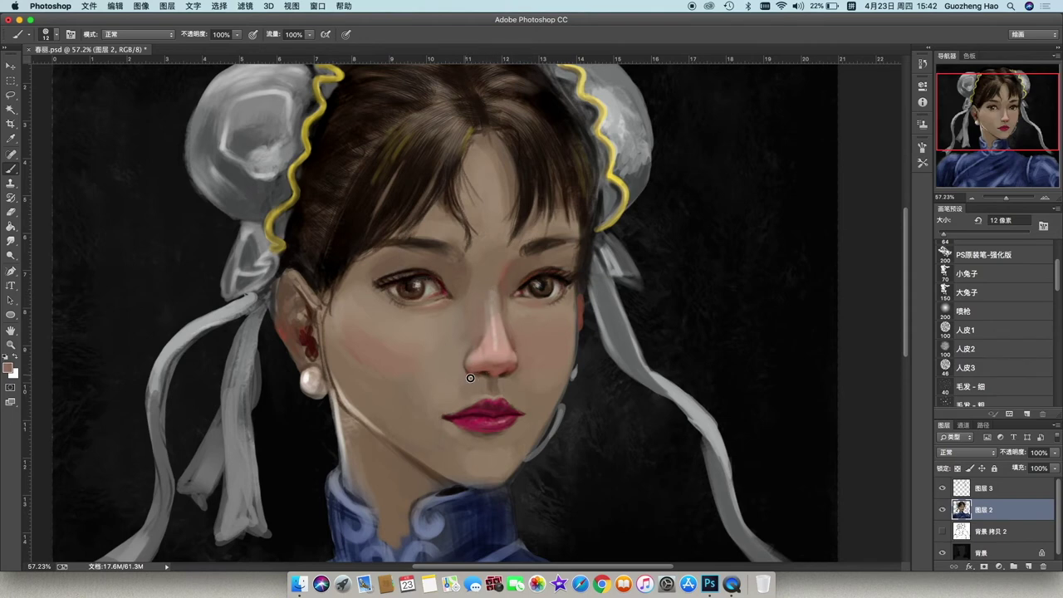
scroll(503, 342, "down", 5)
left_click(417, 262, "alt")
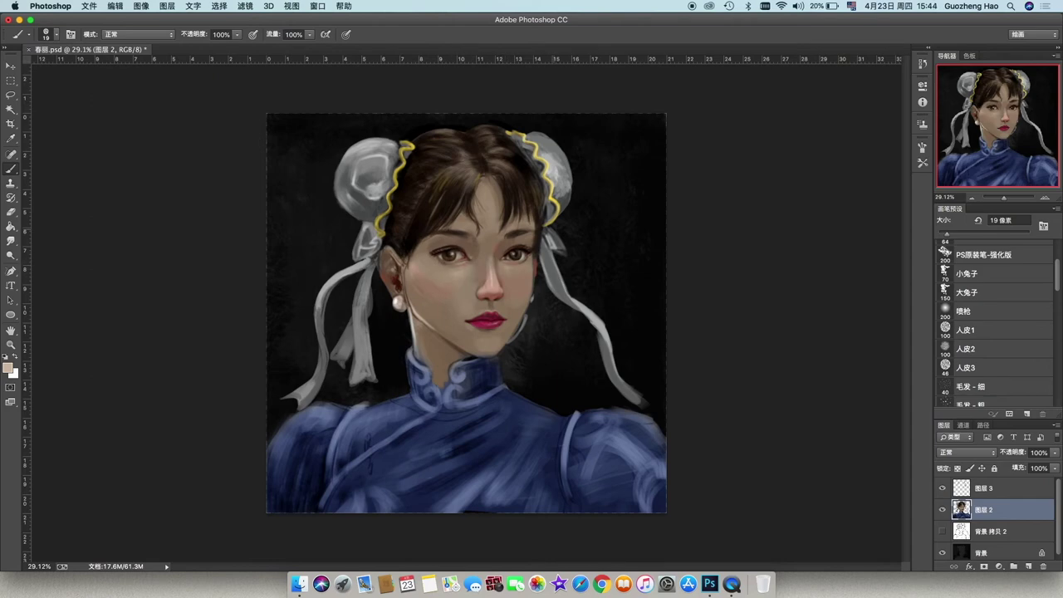
Step: Sample the dress's dark blue and sharpen the collar edge under the chin
scroll(429, 277, "up", 5)
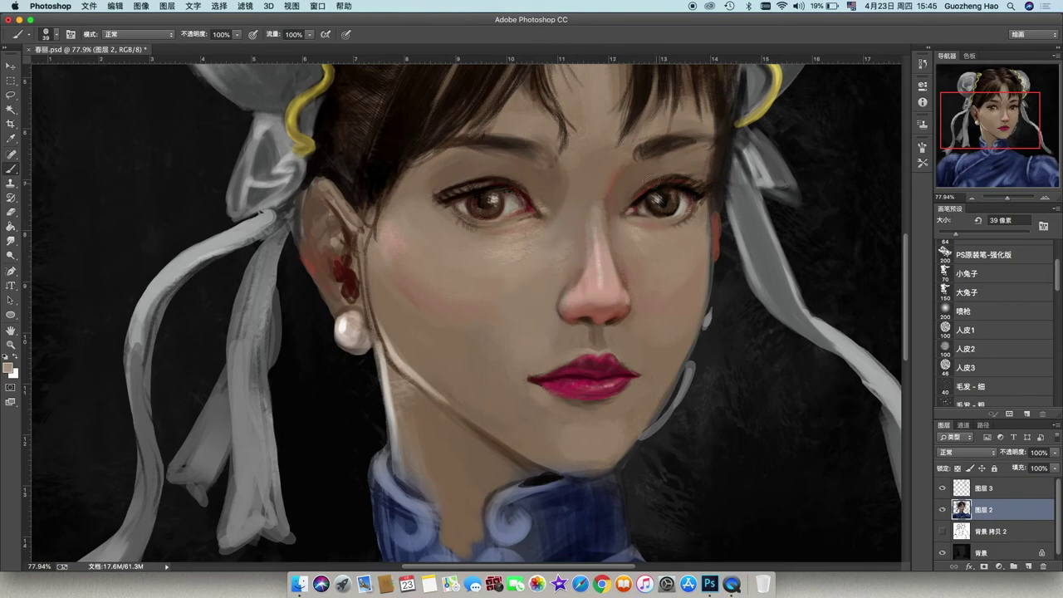
scroll(417, 301, "down", 5)
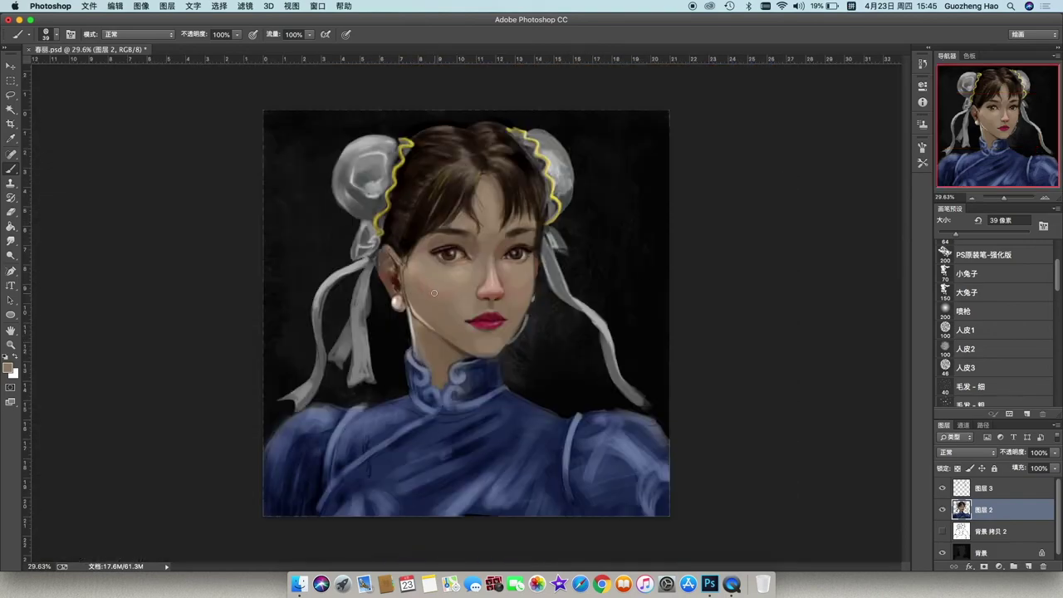
scroll(434, 292, "up", 5)
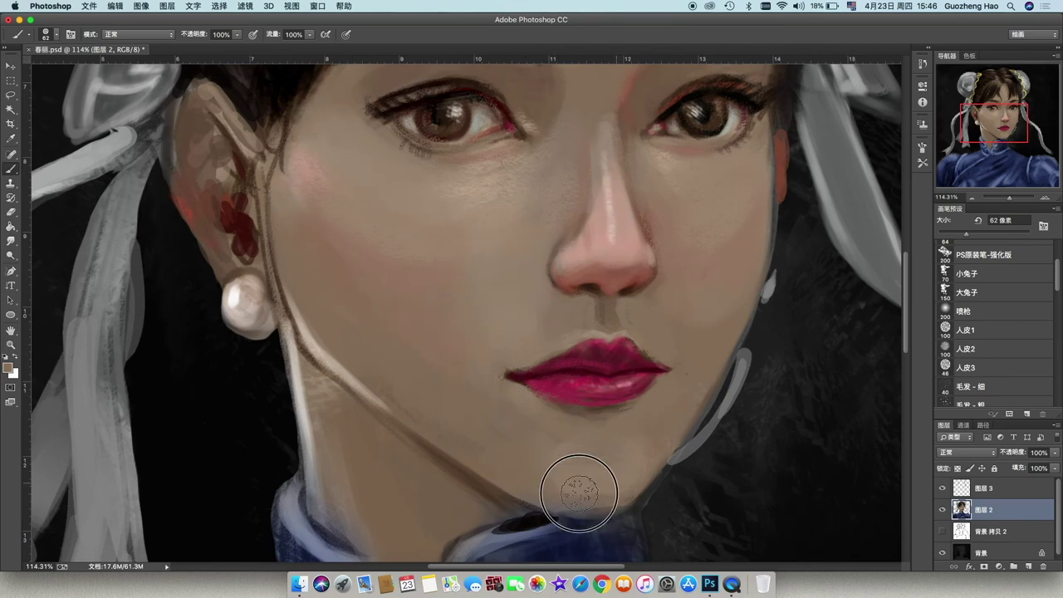
scroll(579, 494, "down", 3)
scroll(601, 373, "down", 2)
scroll(446, 468, "up", 3)
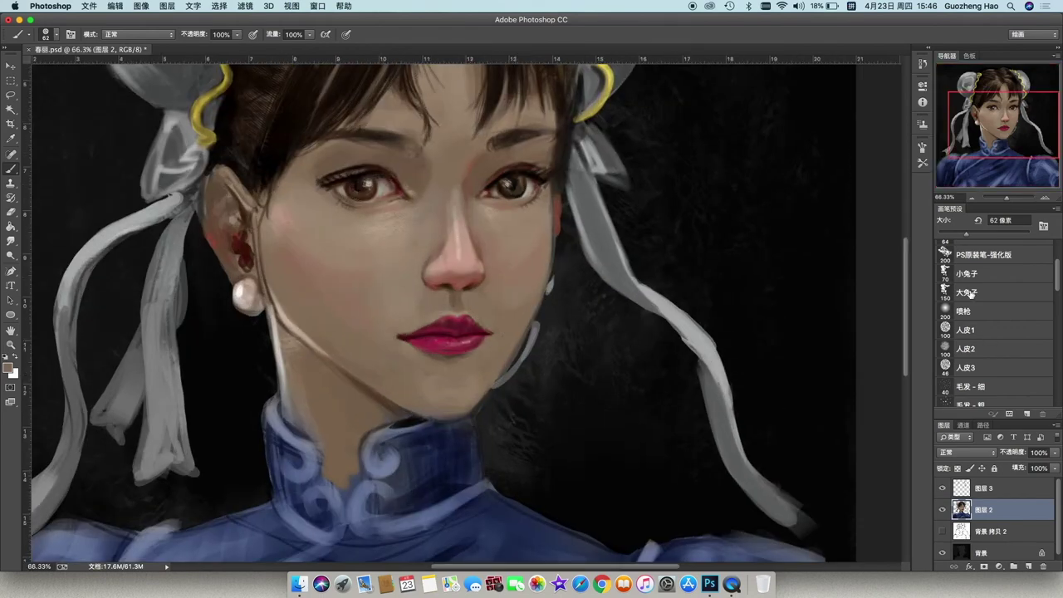
left_click(445, 468, "alt")
left_click_drag(479, 497, 472, 418)
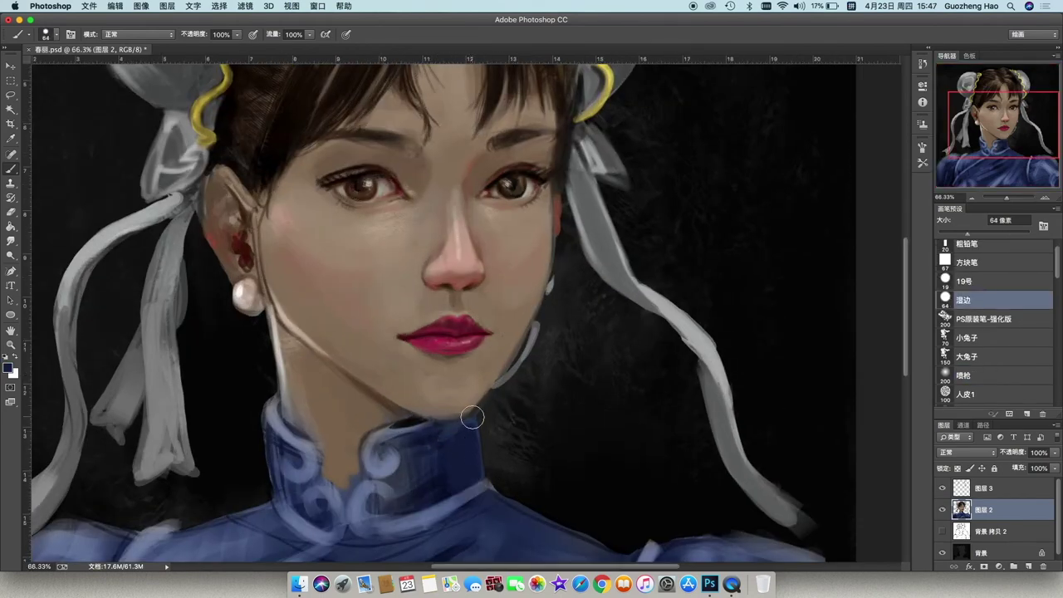
scroll(563, 392, "down", 3)
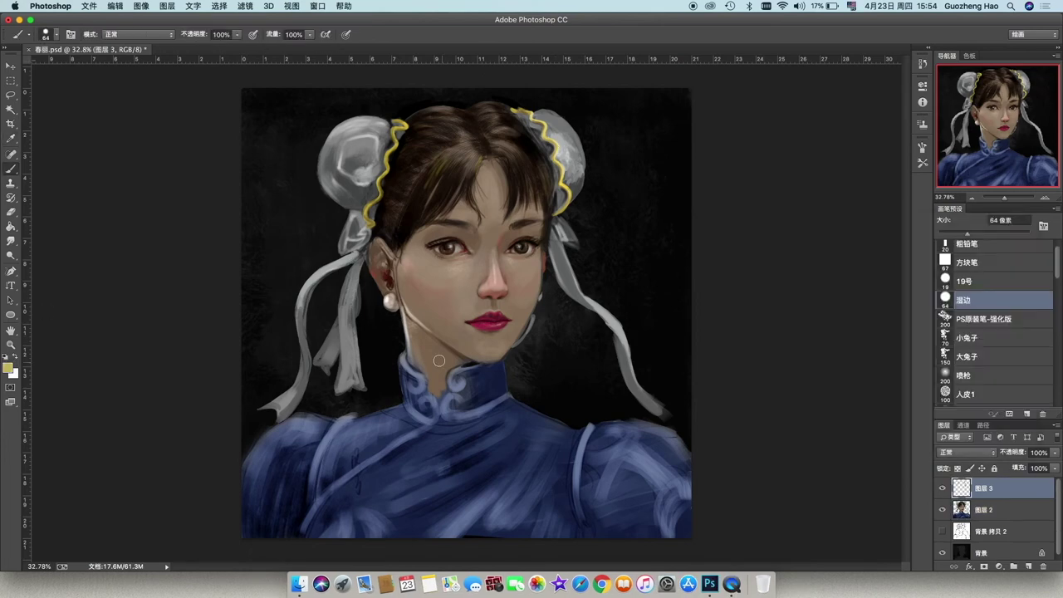
Step: Paint yellow trim and swirls along the qipao's collar with a smaller brush
key("comma")
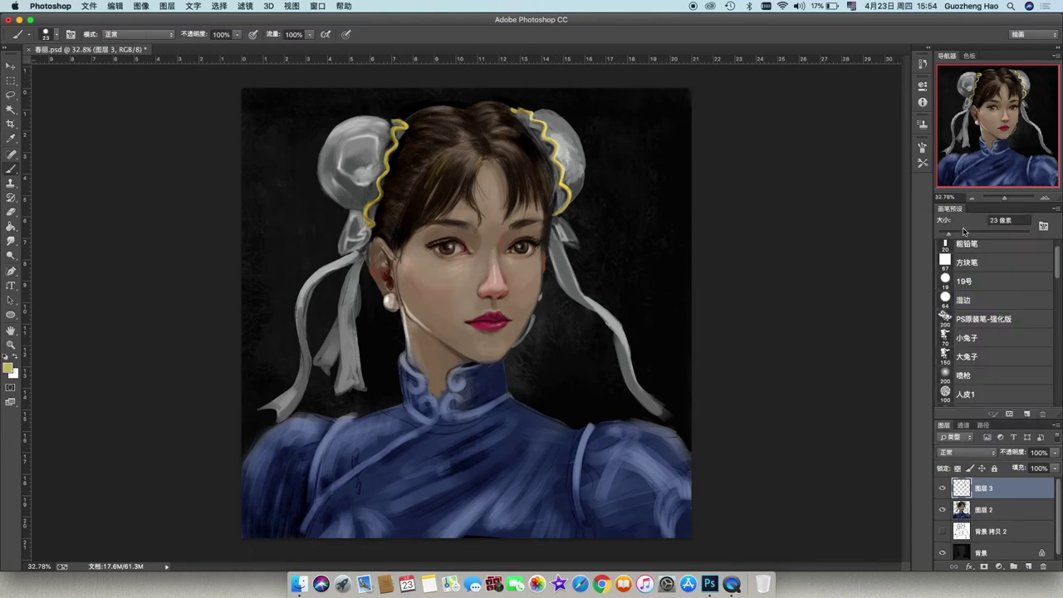
key("bracketright")
left_click_drag(954, 231, 957, 231)
left_click_drag(400, 349, 413, 378)
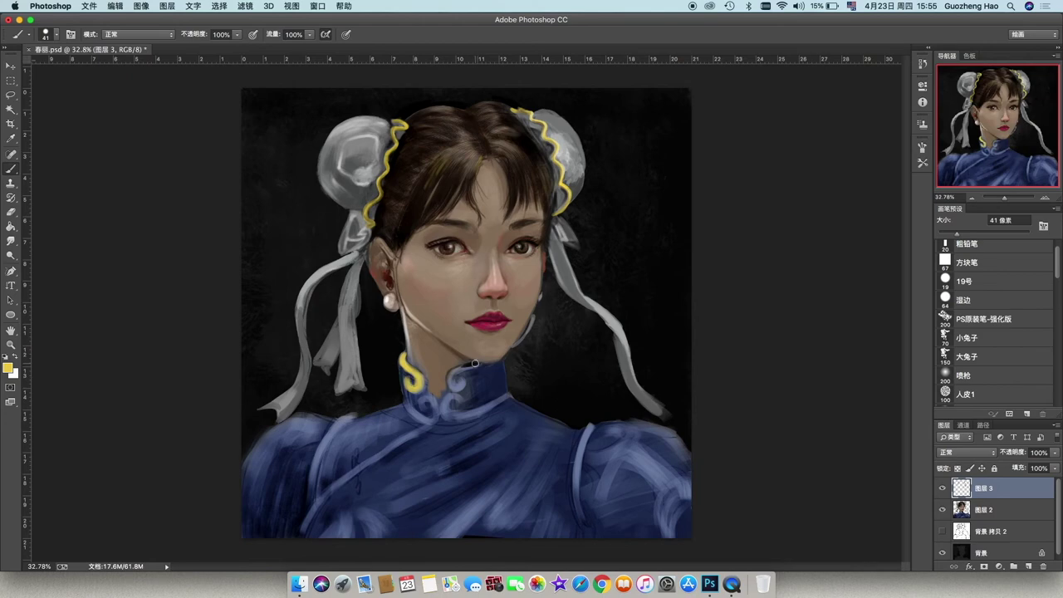
mouse_move(474, 363)
left_mouse_down()
mouse_move(445, 408)
mouse_move(495, 407)
mouse_move(512, 391)
mouse_move(449, 417)
left_mouse_up()
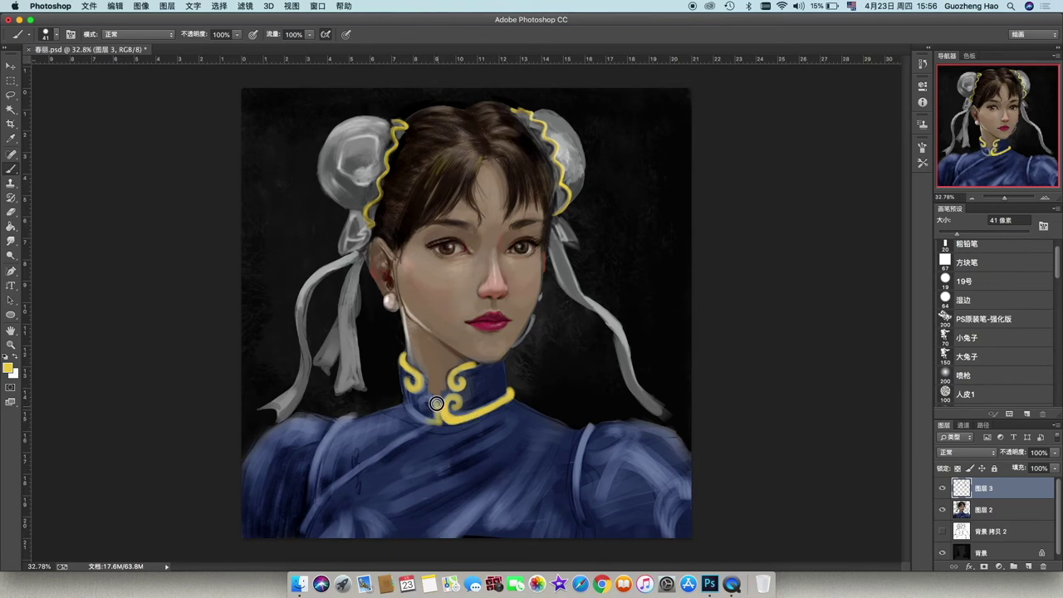
mouse_move(433, 401)
left_mouse_down()
mouse_move(462, 403)
mouse_move(409, 406)
left_mouse_up()
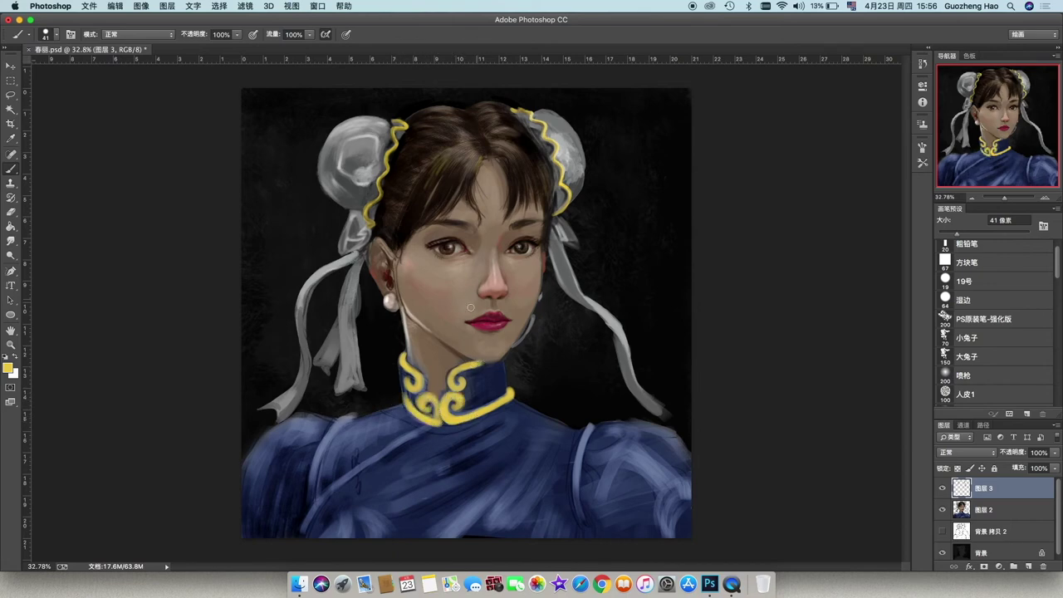
left_click_drag(487, 357, 451, 375)
Step: Add yellow piping down the diagonal front, shoulder, right sleeve and hem
mouse_move(301, 528)
left_mouse_down()
mouse_move(349, 477)
mouse_move(440, 422)
mouse_move(395, 453)
left_mouse_up()
mouse_move(440, 422)
left_mouse_down()
mouse_move(331, 492)
mouse_move(364, 446)
mouse_move(340, 438)
mouse_move(306, 502)
left_mouse_up()
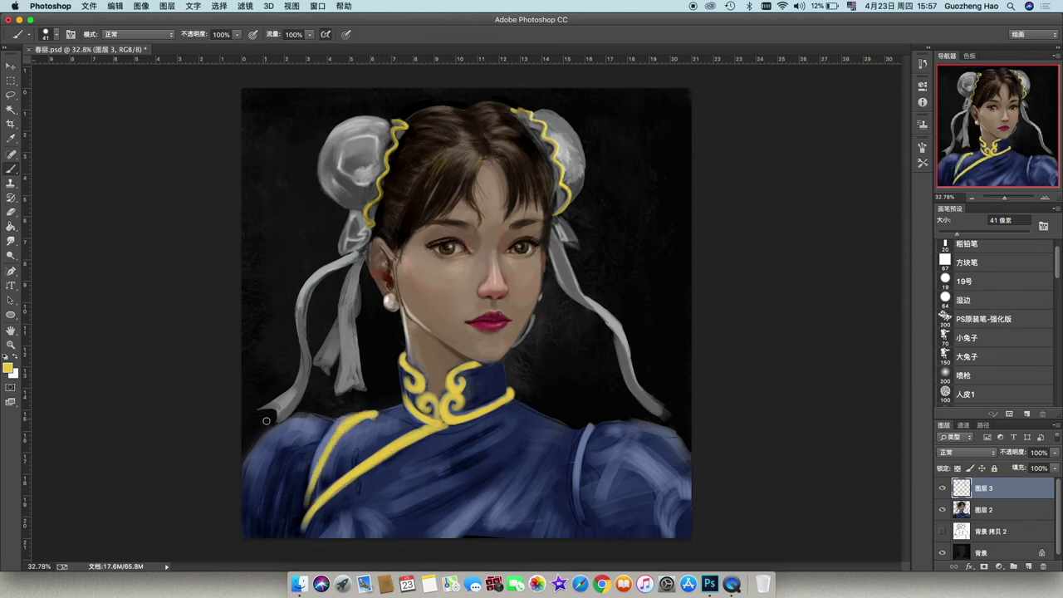
left_click_drag(255, 410, 276, 421)
mouse_move(587, 423)
left_mouse_down()
mouse_move(573, 515)
mouse_move(568, 481)
mouse_move(575, 516)
left_mouse_up()
mouse_move(665, 532)
left_mouse_down()
mouse_move(677, 487)
mouse_move(666, 525)
left_mouse_up()
mouse_move(683, 490)
left_mouse_down()
mouse_move(664, 530)
mouse_move(673, 508)
left_mouse_up()
left_click_drag(355, 508, 383, 536)
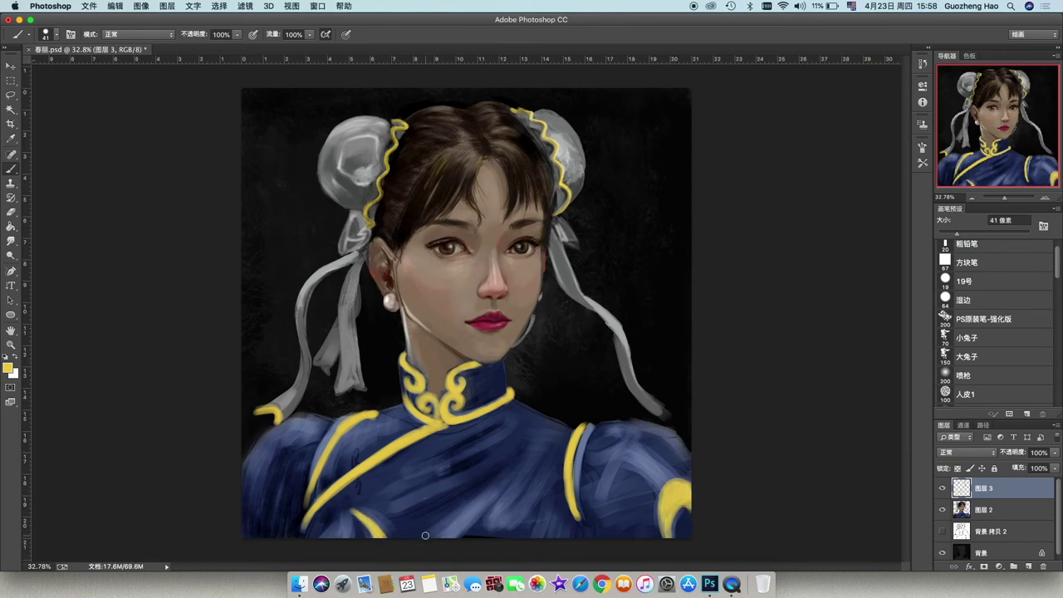
mouse_move(465, 500)
left_mouse_down()
mouse_move(421, 537)
mouse_move(435, 520)
left_mouse_up()
Step: Lower the trim's saturation and lightness in Hue/Saturation to a muted olive-gold
left_click(141, 6)
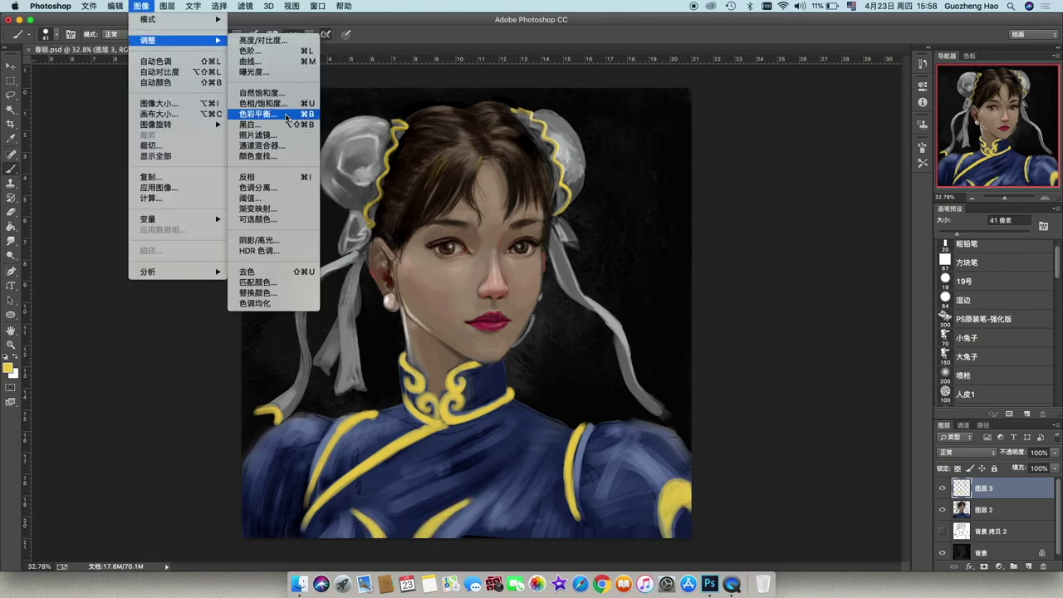
left_click(261, 107)
left_click_drag(884, 283, 857, 342)
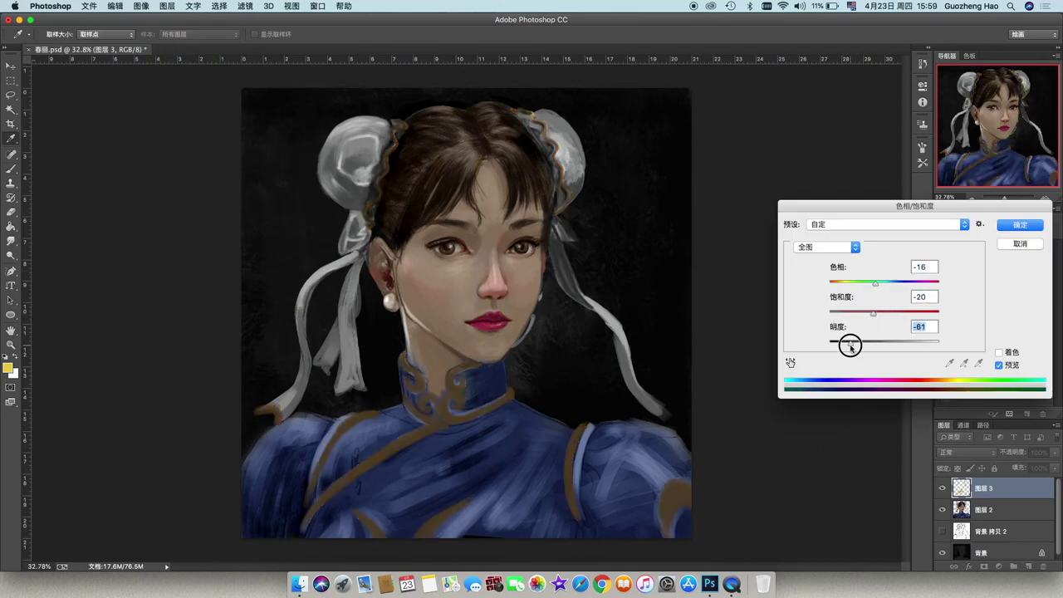
left_click_drag(875, 283, 892, 285)
key("Return")
key("b")
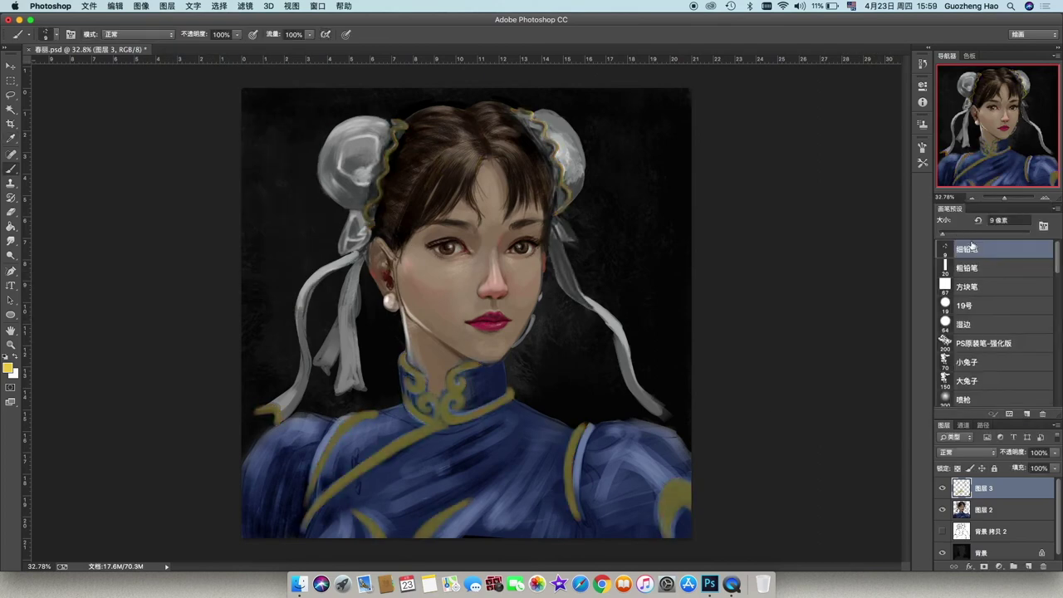
Step: Paint yellow highlights along the left shoulder and both sides of the collar trim, then fit the view
scroll(307, 410, "up", 5, "alt")
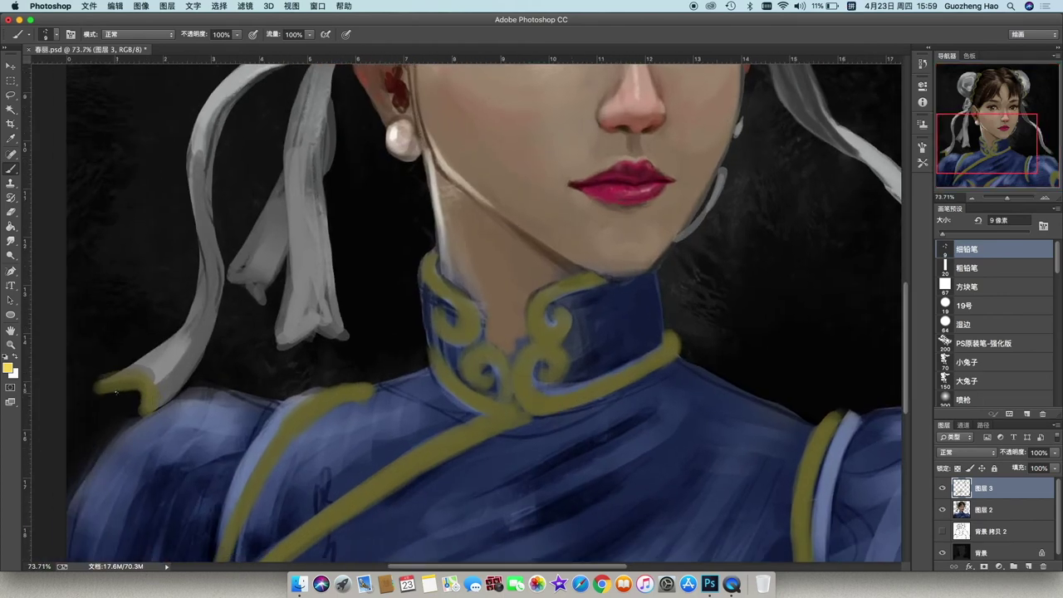
left_click_drag(140, 380, 98, 387)
mouse_move(366, 387)
left_mouse_down()
mouse_move(287, 428)
mouse_move(242, 493)
mouse_move(352, 388)
left_mouse_up()
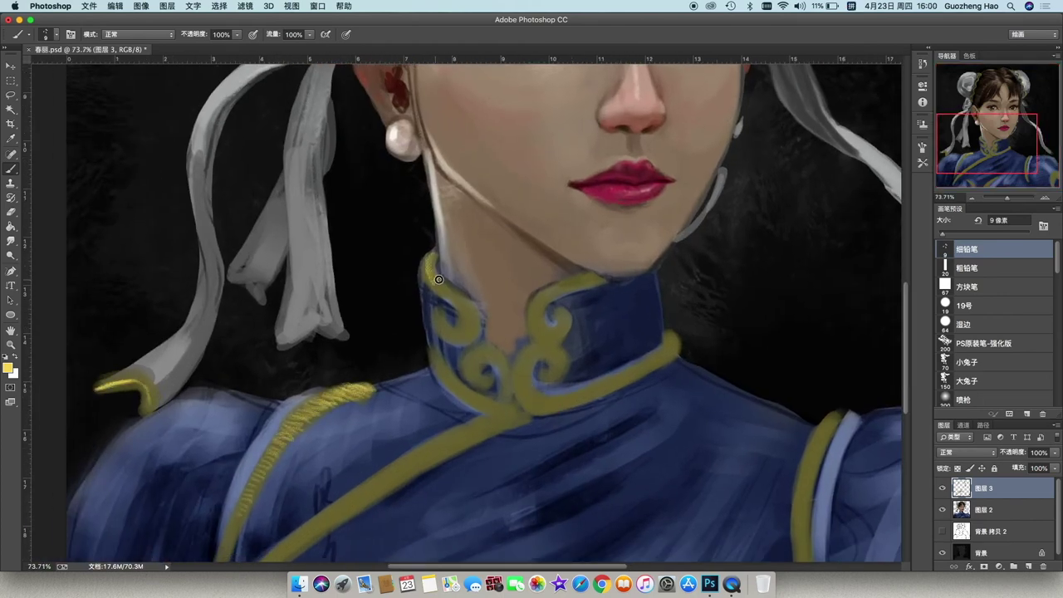
left_click_drag(439, 279, 428, 257)
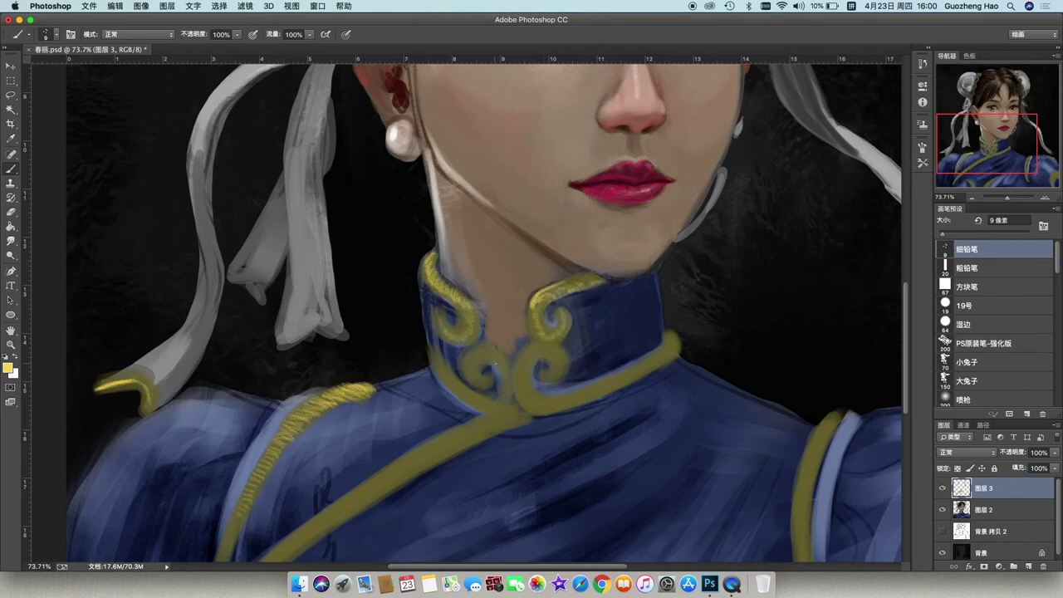
left_click_drag(669, 337, 639, 370)
key("super+0")
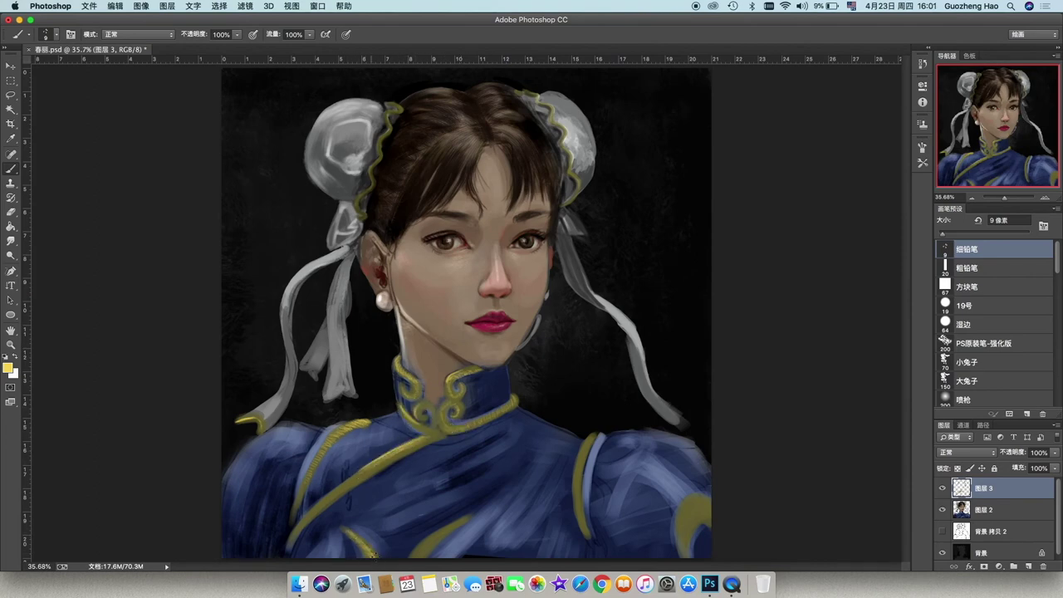
Step: Brighten the chest and right-shoulder trim, redraw the left bun's trim wavier, and accent the ribbon tip
left_click_drag(419, 553, 423, 547)
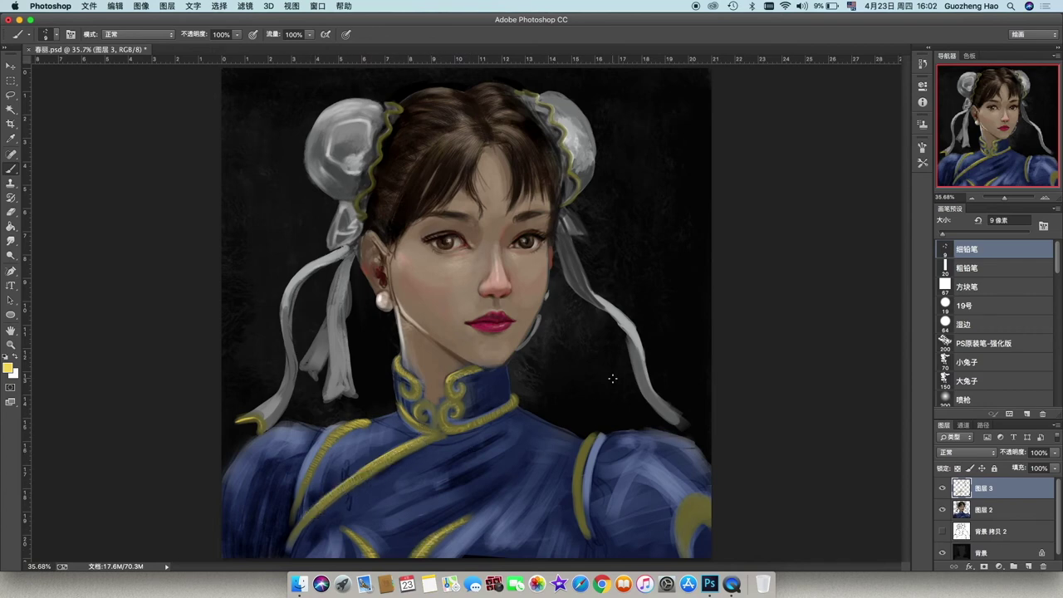
mouse_move(578, 440)
left_mouse_down()
mouse_move(580, 515)
mouse_move(580, 491)
left_mouse_up()
left_click_drag(685, 525, 707, 505)
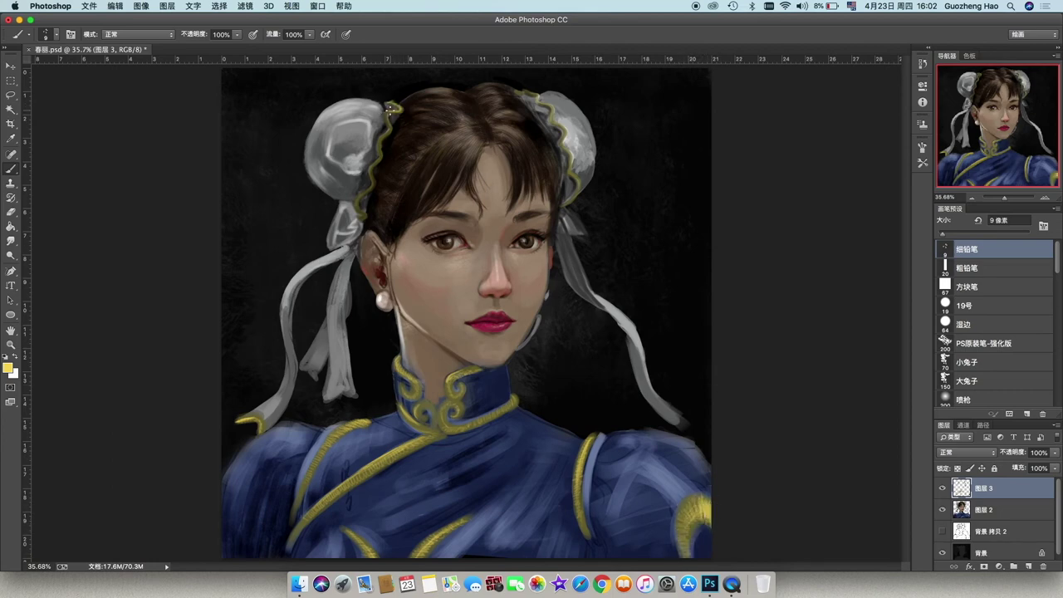
left_click_drag(379, 156, 357, 216)
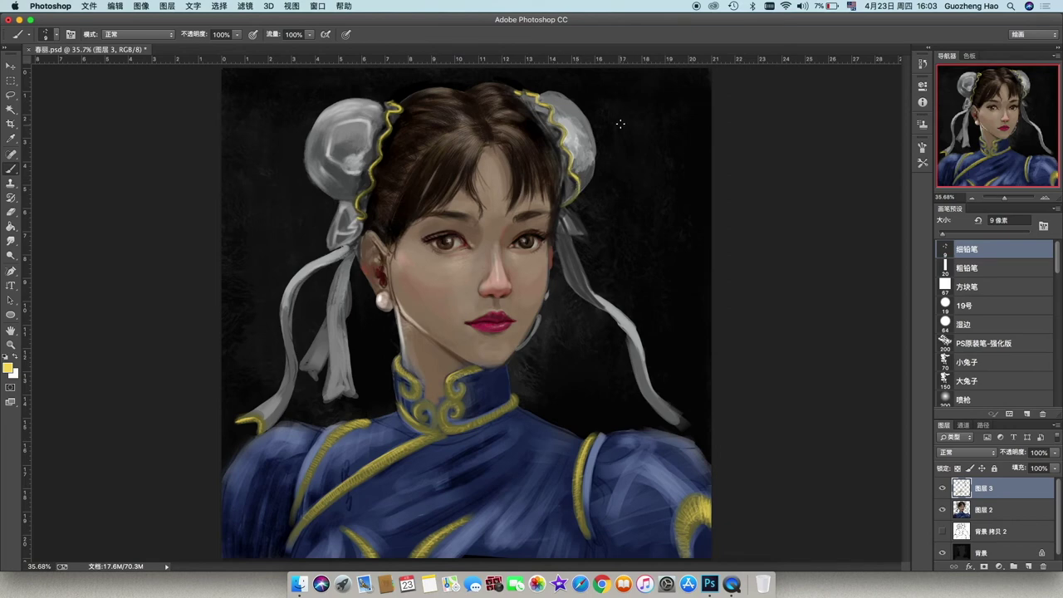
left_click_drag(663, 418, 683, 425)
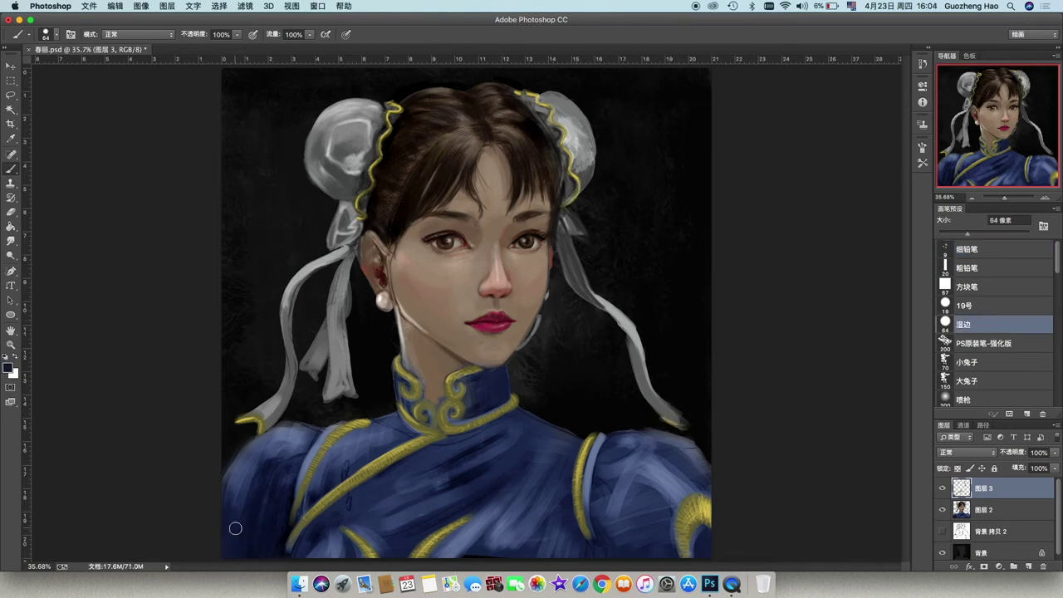
key("alt+bracketleft")
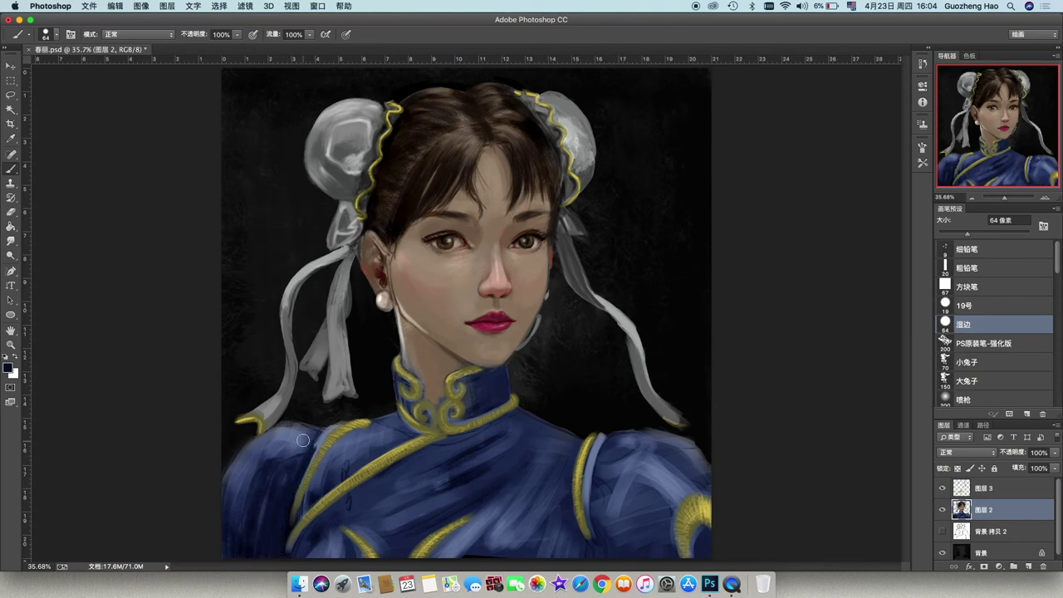
Step: On the dress layer, darken the left shoulder and upper chest, reshaping the collar swirl
left_click(306, 444, "alt")
mouse_move(306, 444)
left_mouse_down()
mouse_move(227, 487)
mouse_move(285, 442)
mouse_move(269, 434)
mouse_move(329, 428)
left_mouse_up()
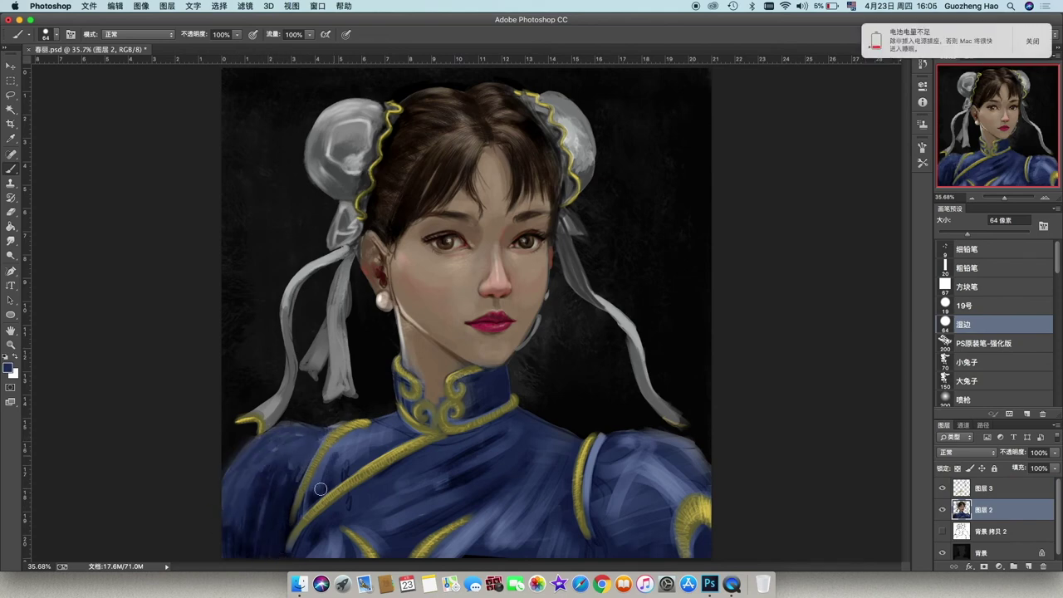
mouse_move(323, 492)
left_mouse_down()
mouse_move(397, 414)
mouse_move(299, 508)
mouse_move(343, 449)
left_mouse_up()
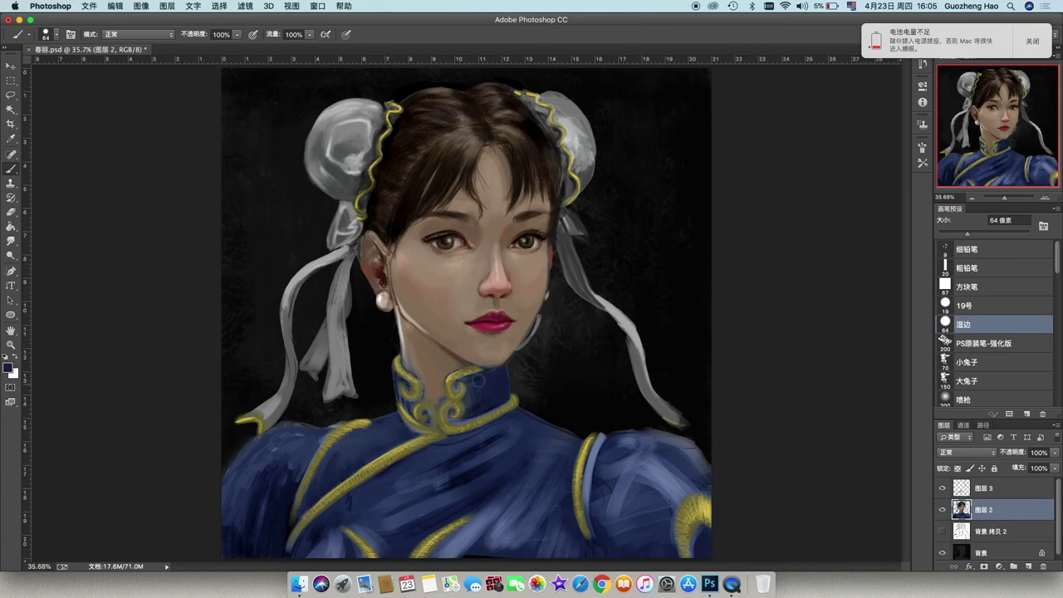
mouse_move(455, 391)
left_mouse_down()
mouse_move(471, 408)
mouse_move(482, 391)
left_mouse_up()
mouse_move(403, 370)
left_mouse_down()
mouse_move(410, 426)
mouse_move(510, 414)
mouse_move(340, 484)
mouse_move(283, 472)
left_mouse_up()
Step: Dismiss the battery notification and deepen the navy across the chest and right shoulder
left_click(1034, 40)
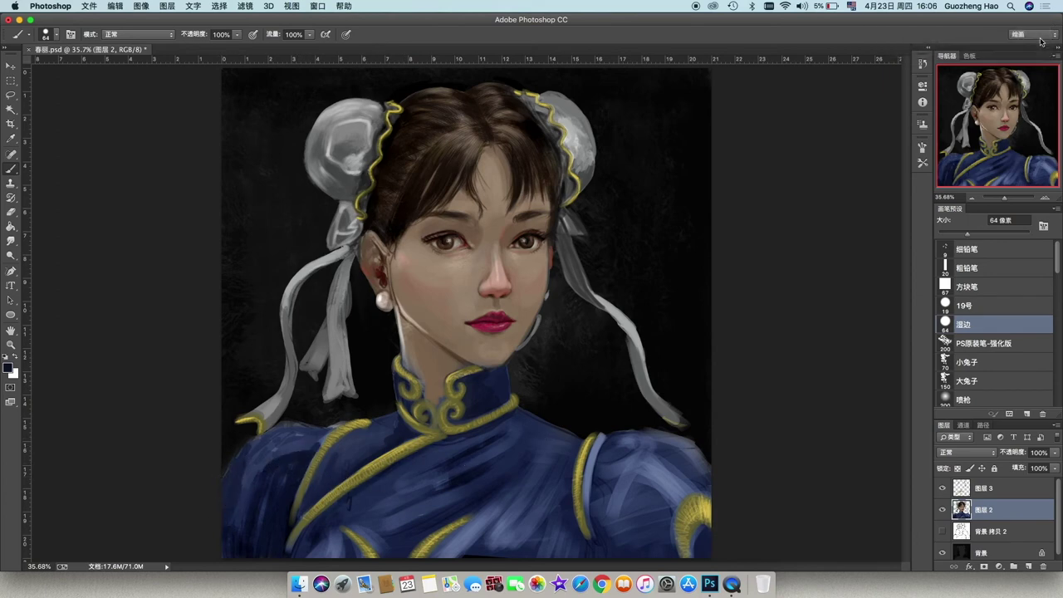
mouse_move(351, 489)
left_mouse_down()
mouse_move(347, 558)
mouse_move(515, 415)
mouse_move(528, 496)
mouse_move(570, 515)
mouse_move(684, 439)
mouse_move(617, 487)
left_mouse_up()
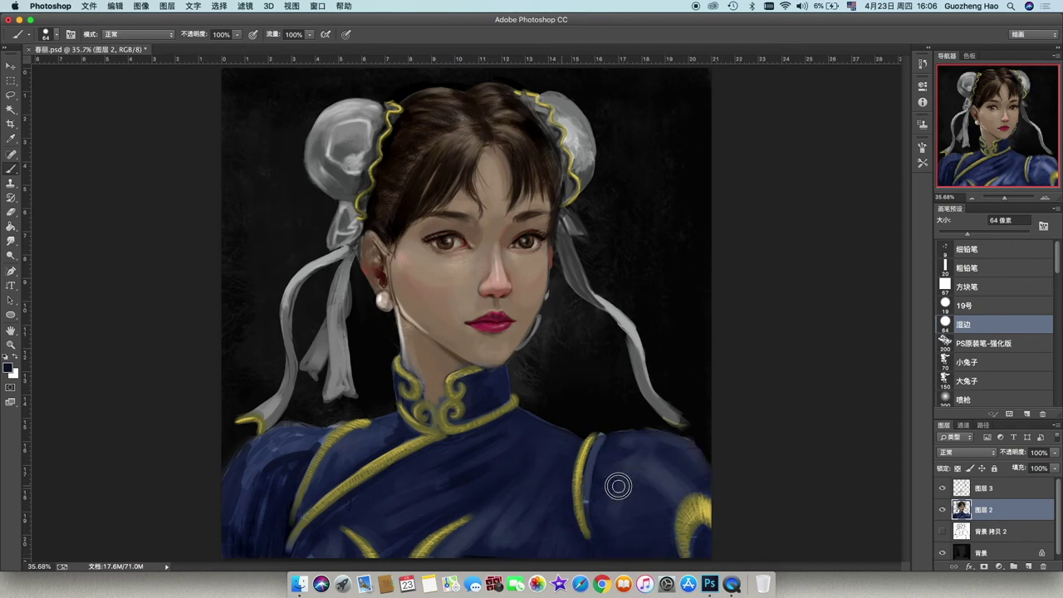
mouse_move(697, 452)
left_mouse_down()
mouse_move(657, 435)
mouse_move(609, 441)
mouse_move(703, 482)
mouse_move(639, 446)
mouse_move(624, 563)
mouse_move(688, 506)
mouse_move(679, 480)
mouse_move(633, 458)
mouse_move(515, 478)
mouse_move(477, 470)
mouse_move(344, 565)
mouse_move(517, 512)
mouse_move(507, 527)
mouse_move(531, 531)
left_mouse_up()
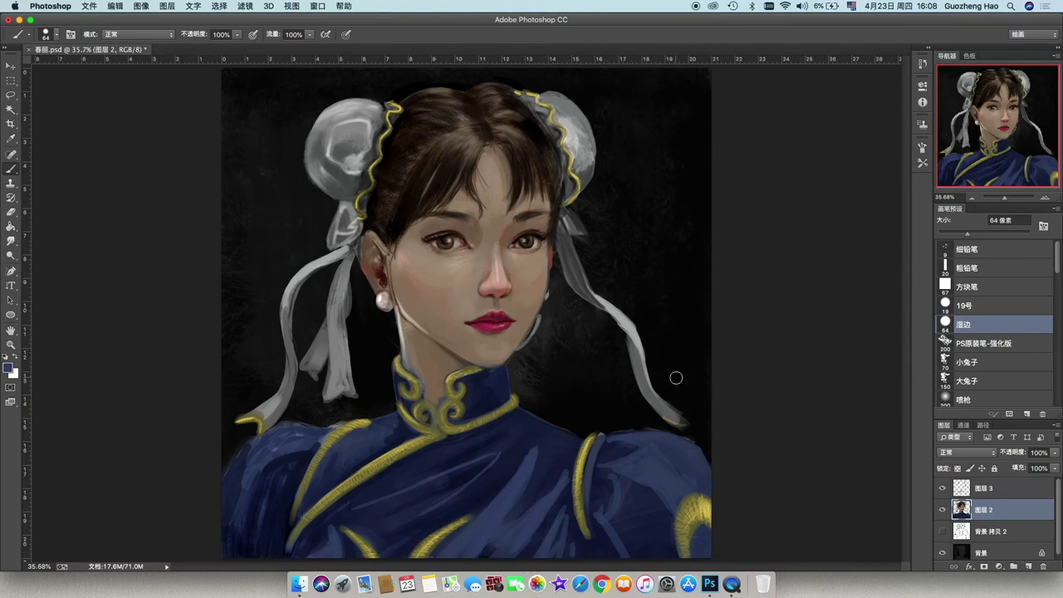
Step: Pick a lighter blue and brush highlights on both shoulders and the right sleeve
left_click(10, 369)
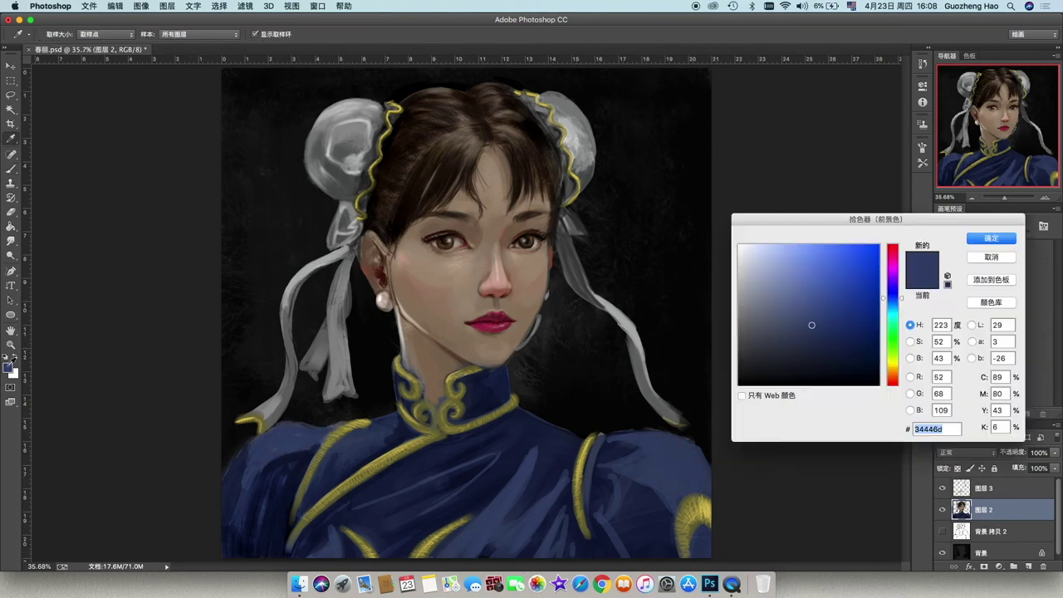
key("Return")
mouse_move(606, 457)
left_mouse_down()
mouse_move(675, 484)
mouse_move(632, 469)
mouse_move(606, 536)
left_mouse_up()
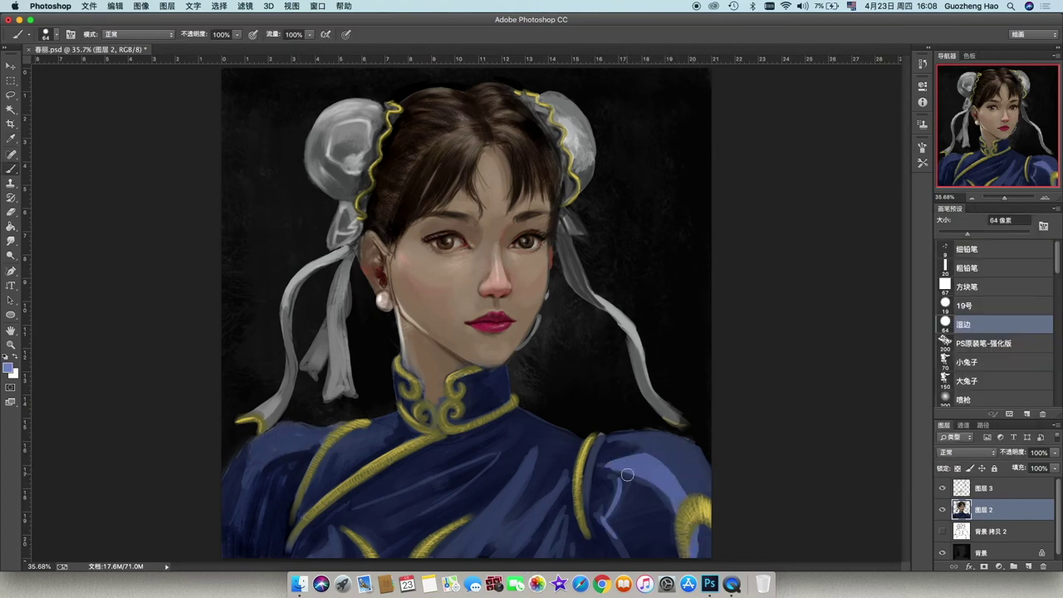
left_click_drag(525, 486, 474, 544)
left_click_drag(314, 442, 266, 473)
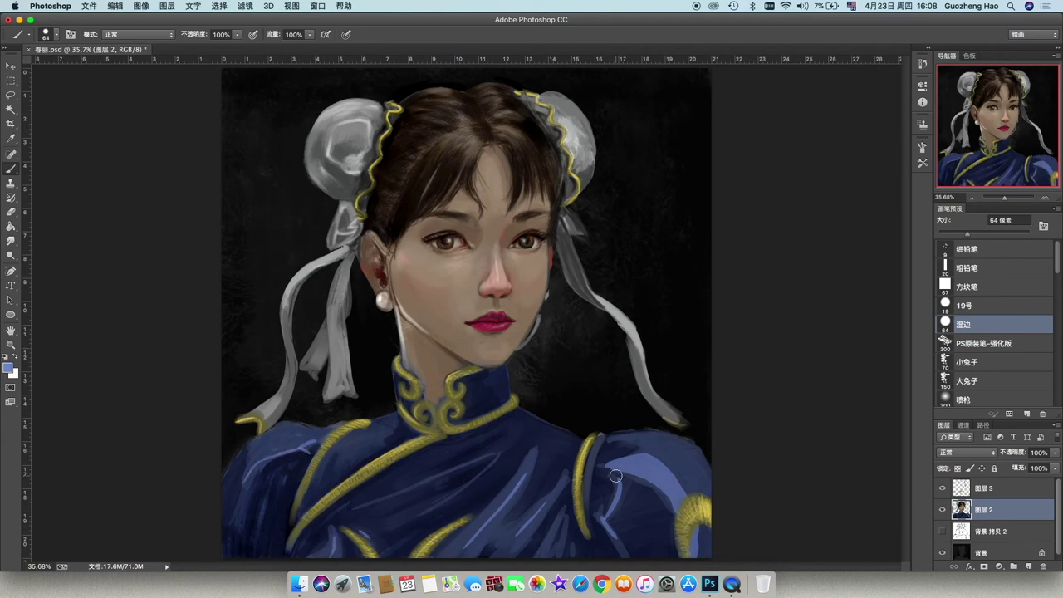
Step: Try a darker blue repaint of the right shoulder with a larger textured brush, then undo it
key("period")
key("period")
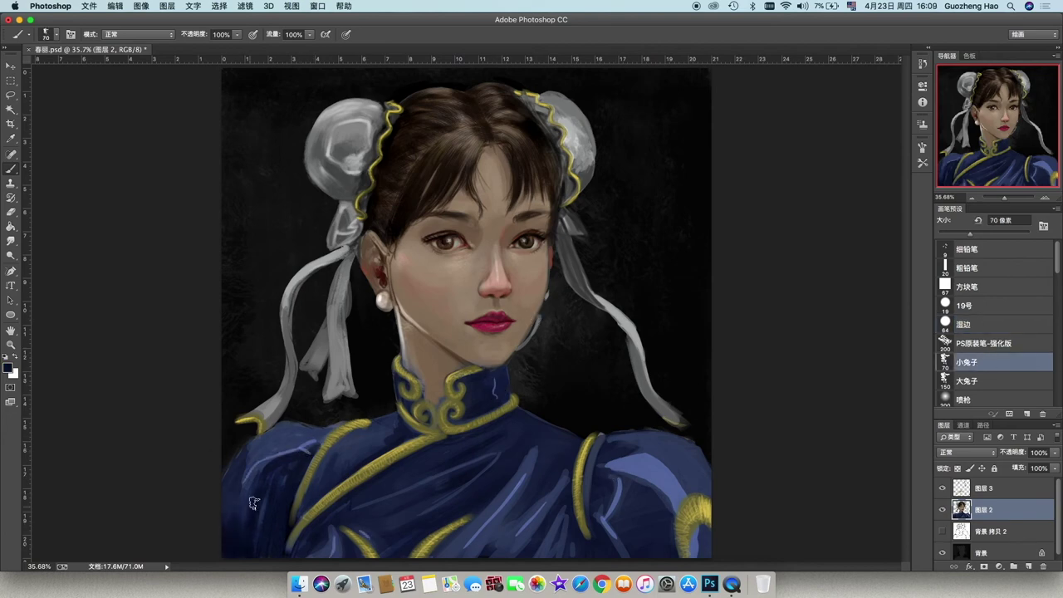
left_click(235, 505, "alt")
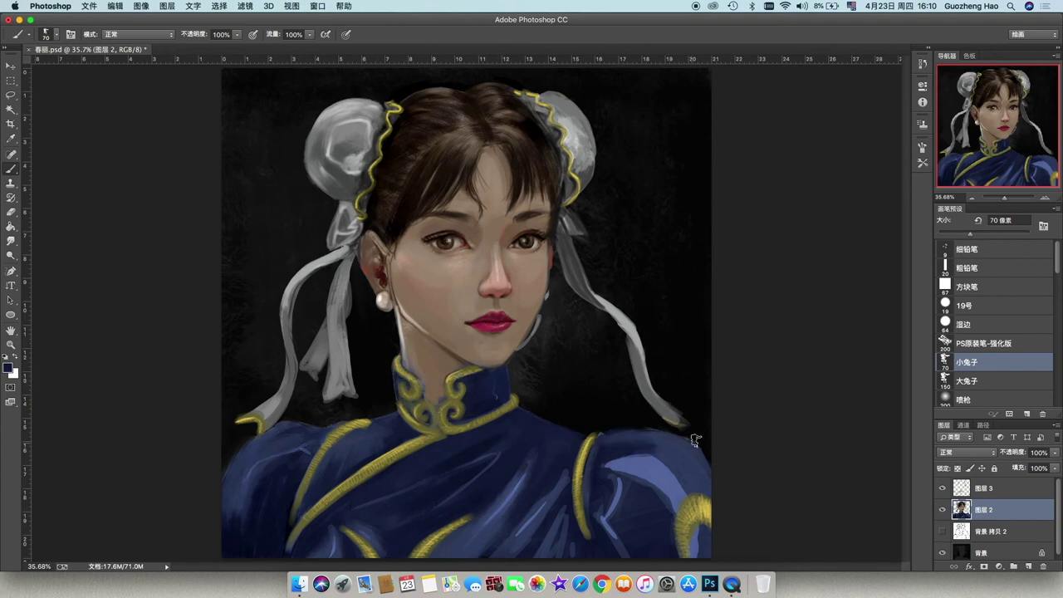
left_click_drag(665, 461, 625, 492)
key("super+z")
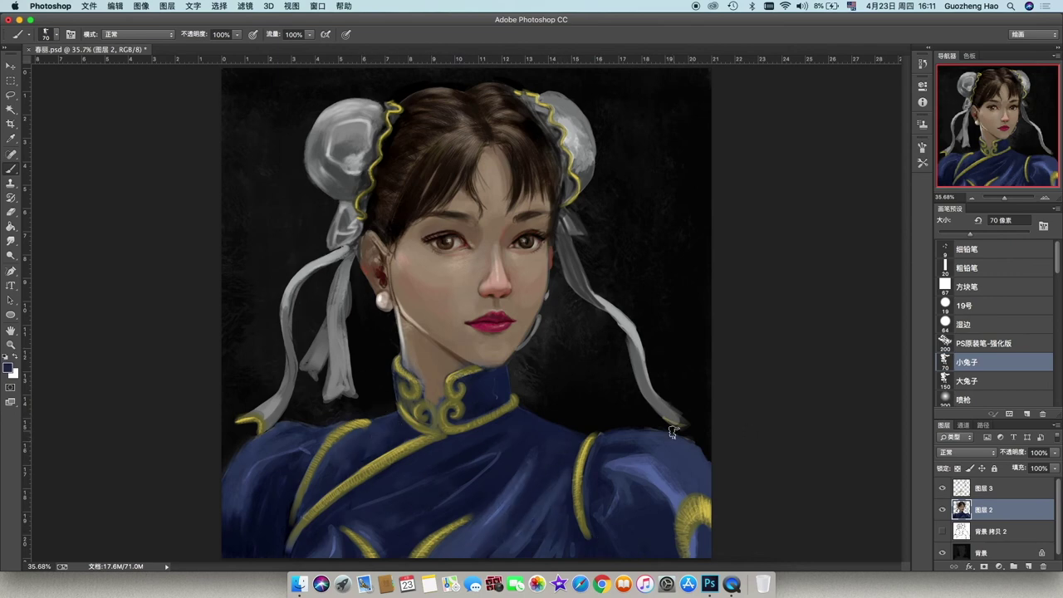
key("l")
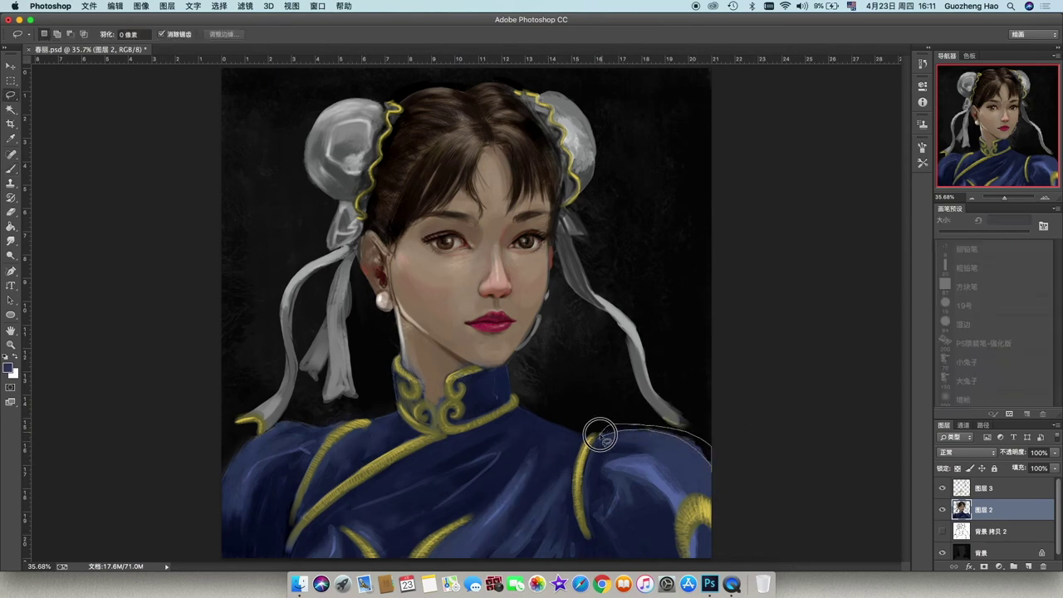
left_click_drag(356, 413, 374, 406)
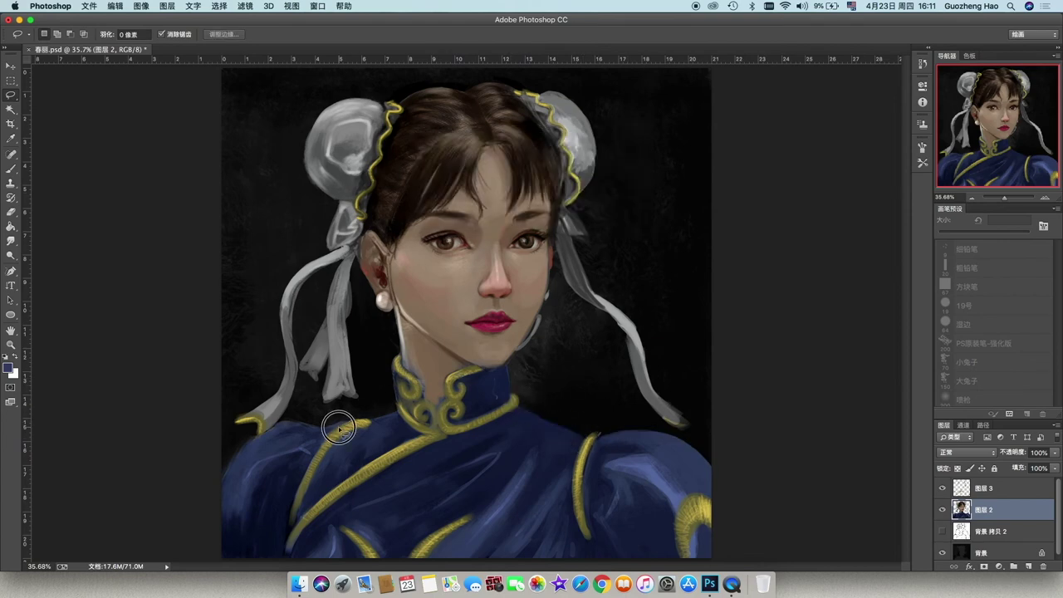
key("b")
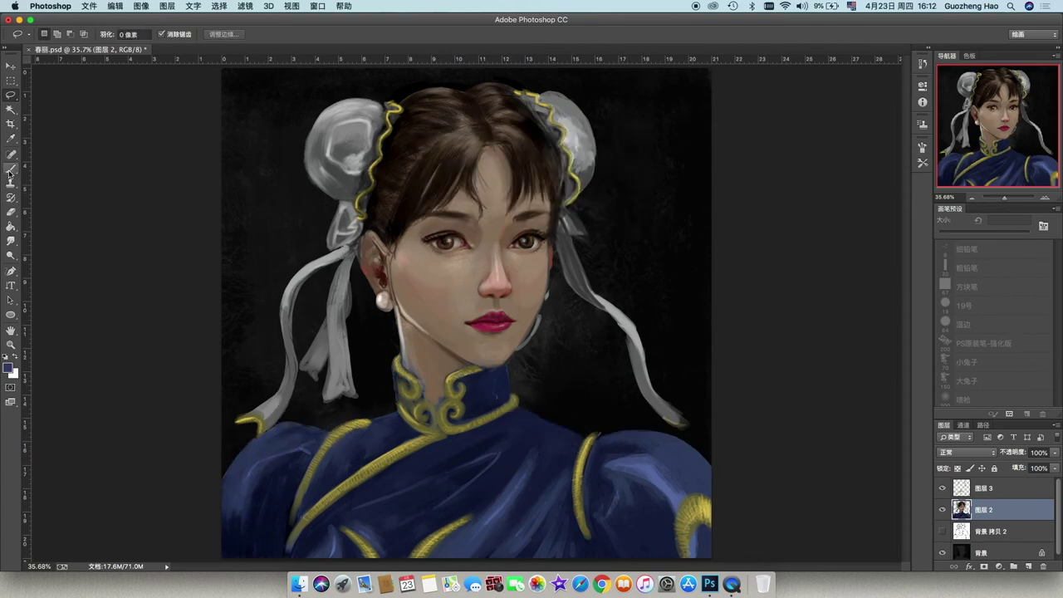
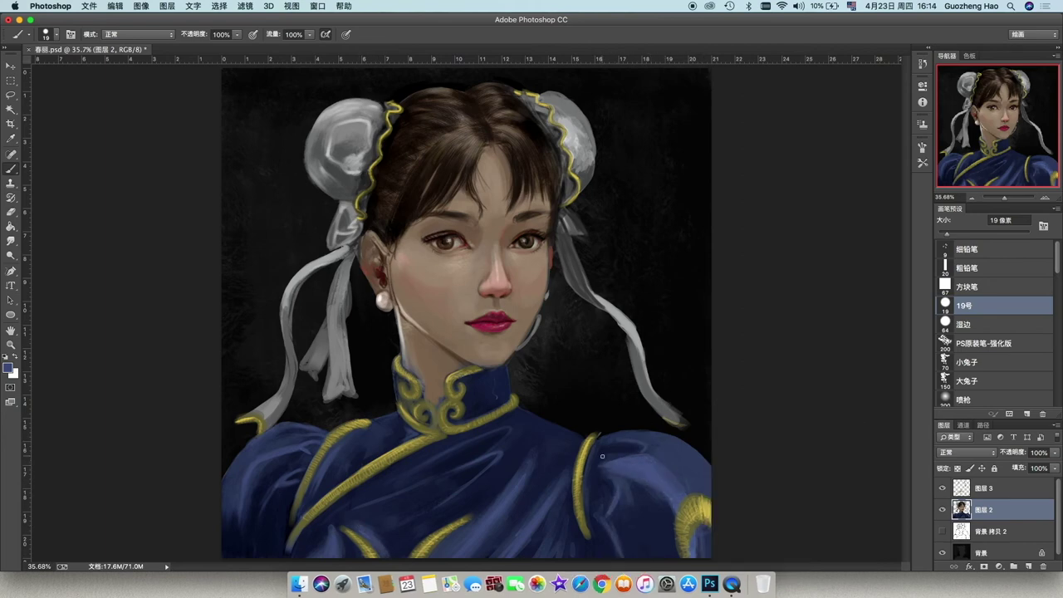
Step: Paint light blue highlights with a 54 px brush across the right sleeve and lower dress front
left_click_drag(949, 232, 963, 232)
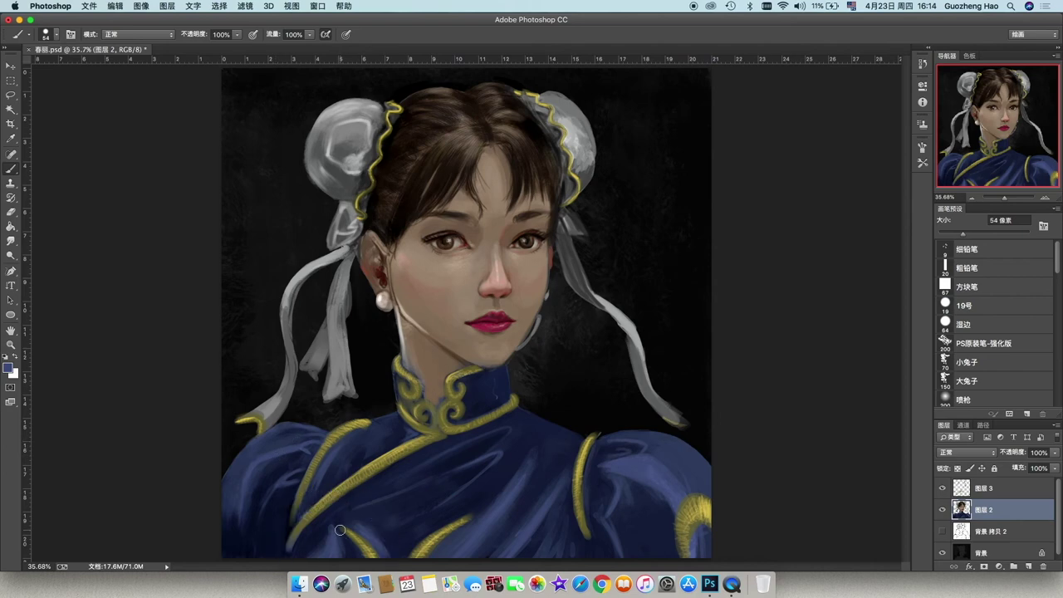
mouse_move(629, 466)
left_mouse_down()
mouse_move(679, 499)
mouse_move(625, 504)
mouse_move(663, 428)
mouse_move(652, 439)
left_mouse_up()
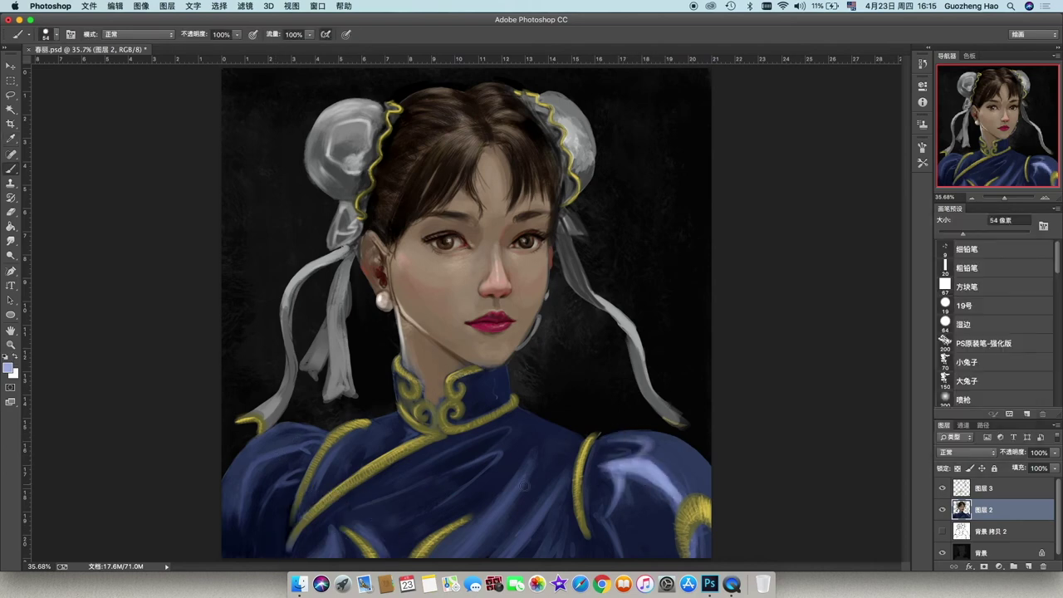
mouse_move(494, 515)
left_mouse_down()
mouse_move(443, 550)
mouse_move(434, 572)
left_mouse_up()
left_click_drag(527, 528, 487, 538)
left_click_drag(550, 488, 498, 550)
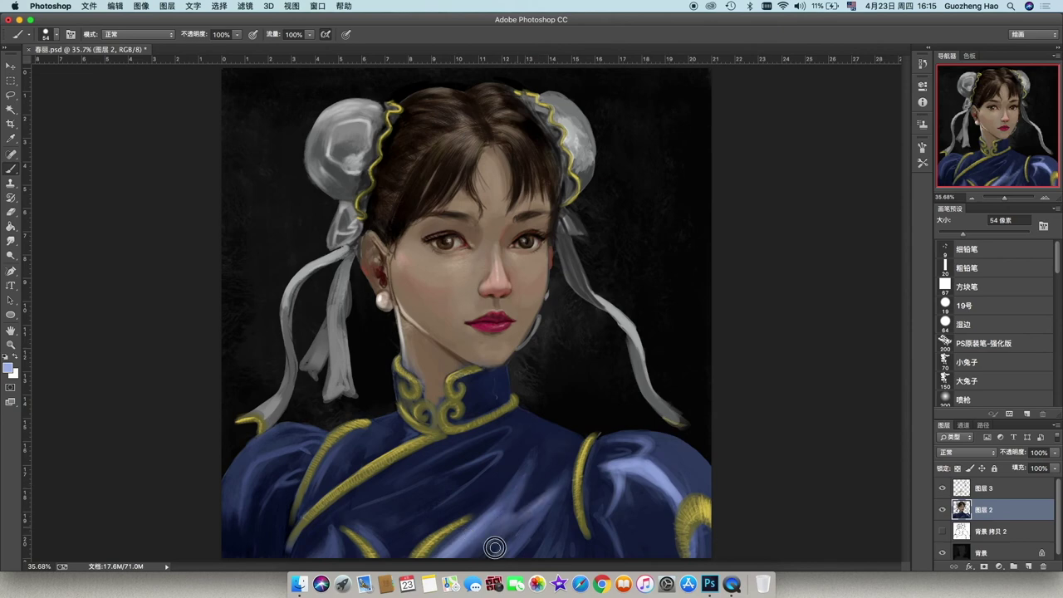
mouse_move(531, 513)
left_mouse_down()
mouse_move(472, 573)
mouse_move(512, 506)
left_mouse_up()
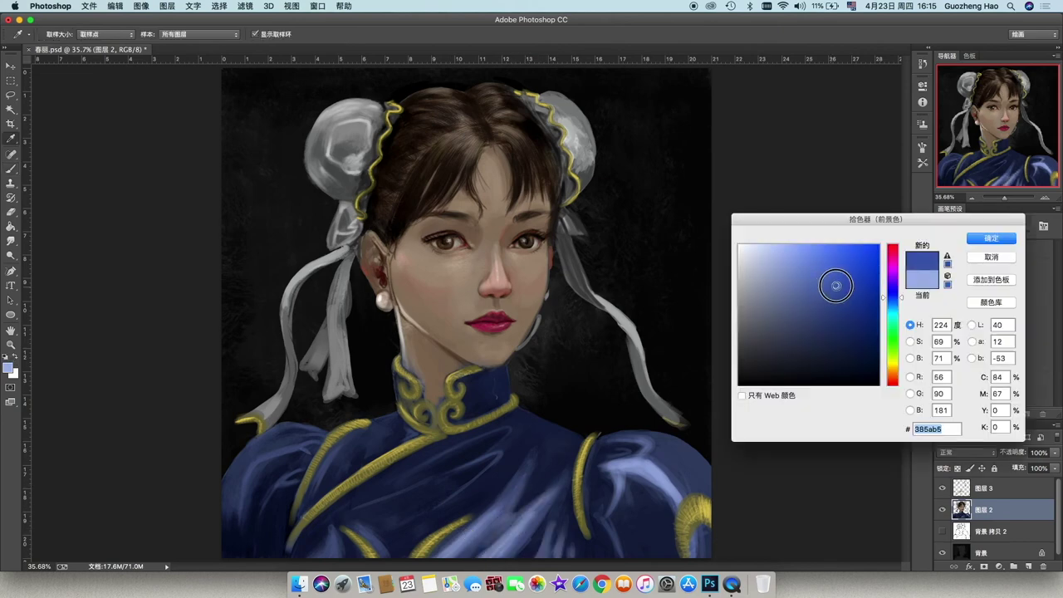
Step: Sample skin tones from the neck, cheek, ear and earlobe
right_click(732, 579)
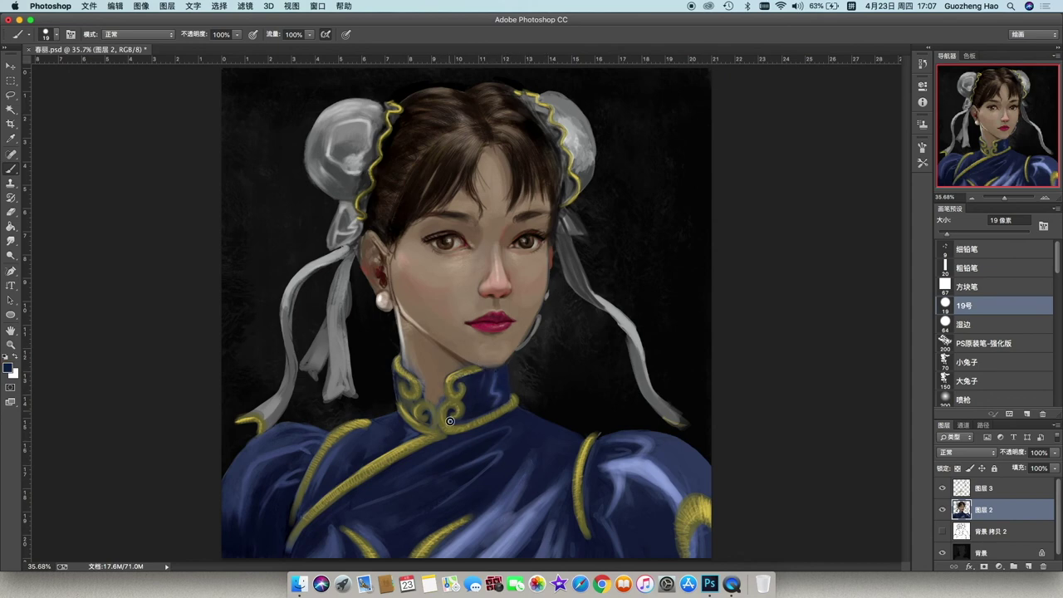
left_click(446, 382, "alt")
left_click(408, 357, "alt")
left_click(408, 312, "alt")
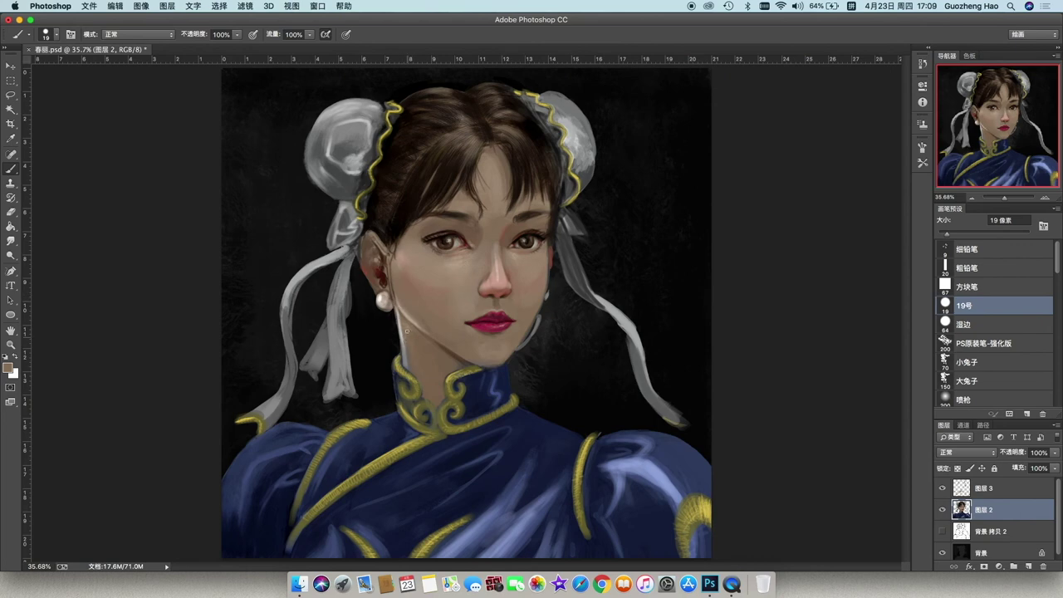
left_click(375, 248, "alt")
left_click(381, 267, "alt")
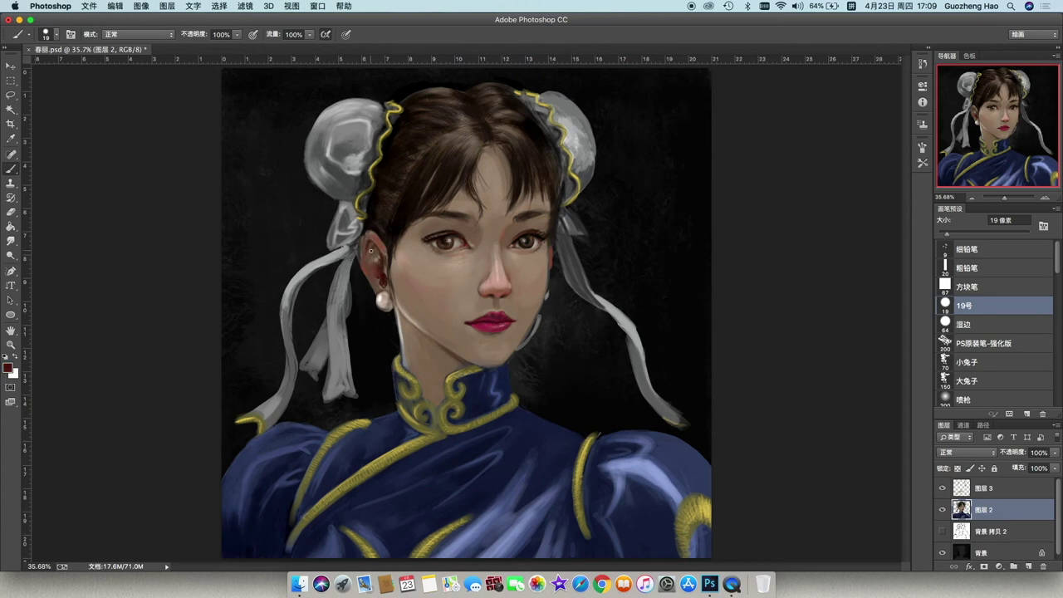
left_click_drag(372, 251, 384, 279)
left_click(378, 272, "alt")
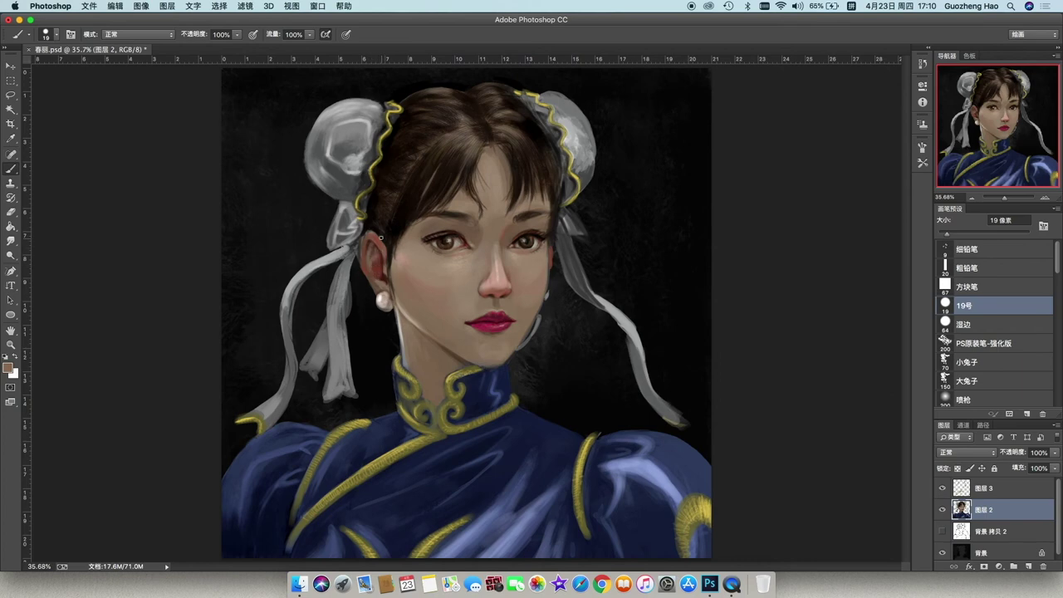
left_click(385, 288, "alt")
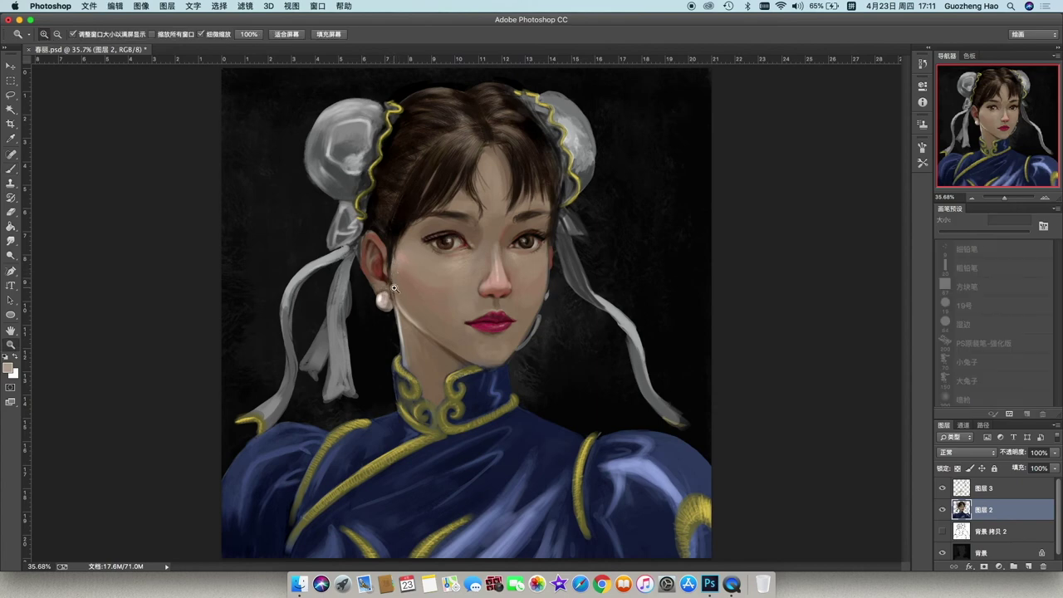
Step: Zoom out slightly and repaint the pearl earring's shading and highlights to make it rounder
key("super+minus")
left_click(391, 282, "alt")
scroll(390, 282, "up", 5)
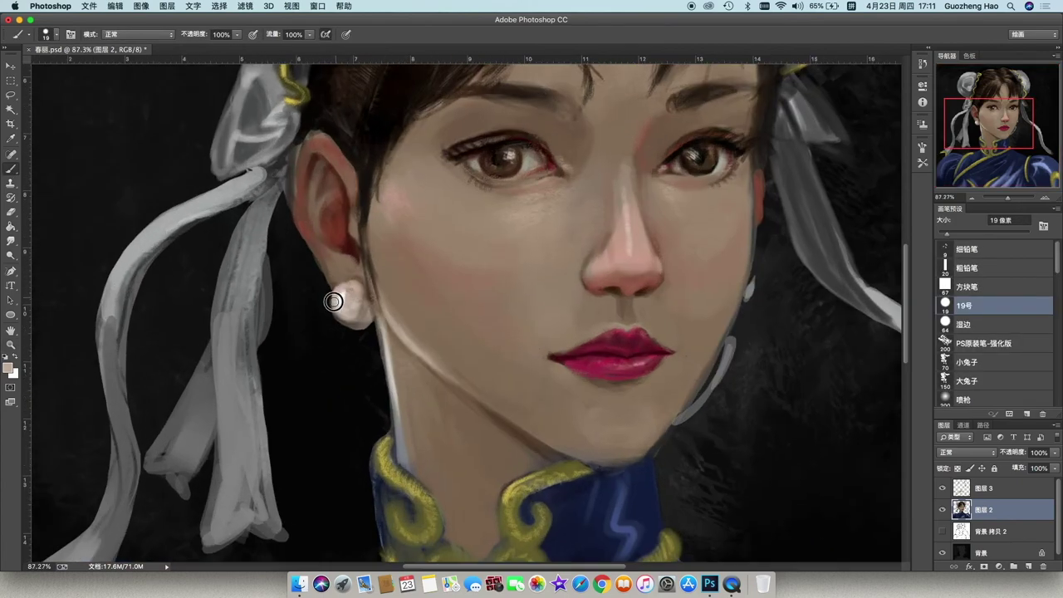
mouse_move(342, 322)
left_mouse_down()
mouse_move(357, 312)
mouse_move(339, 322)
mouse_move(365, 278)
left_mouse_up()
left_click(336, 288, "alt")
left_click(336, 314, "alt")
left_click(356, 289, "alt")
Step: Sample reddish-brown and dark hair colours, then make and drop a tiny selection near the ear
key("d")
key("l")
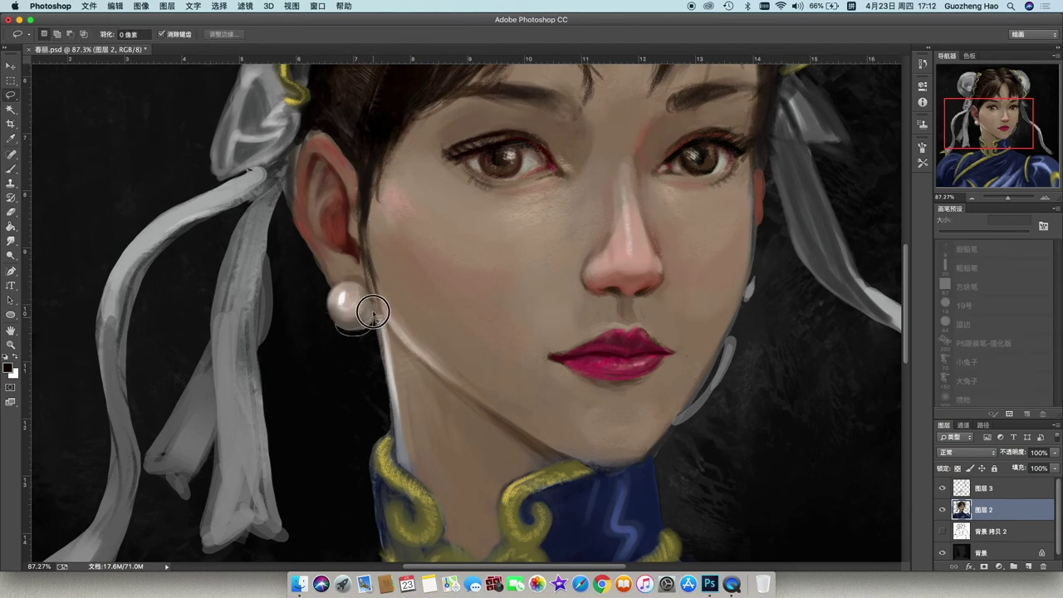
key("b")
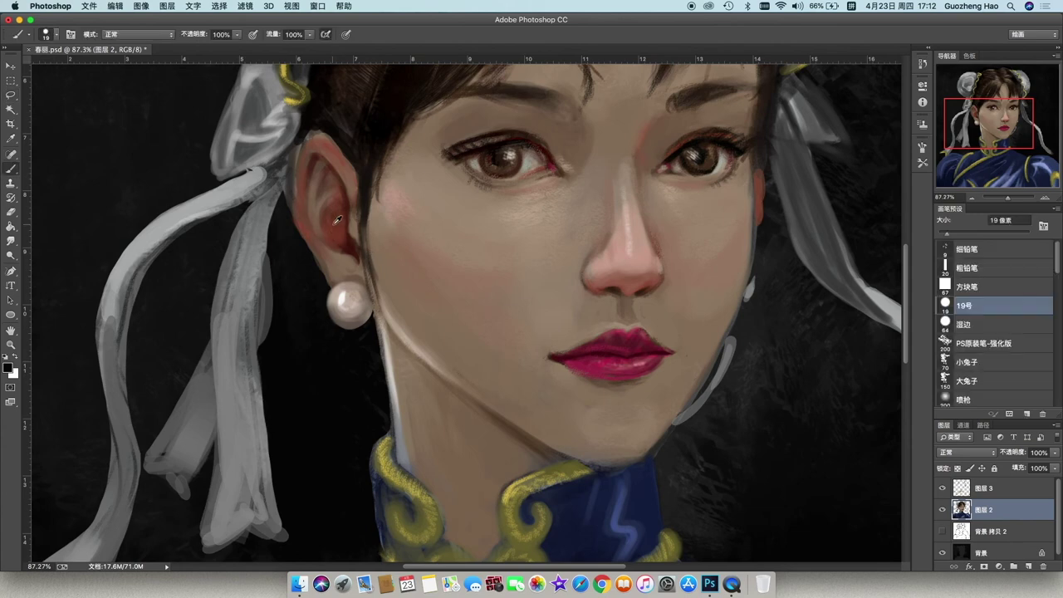
left_click(338, 220, "alt")
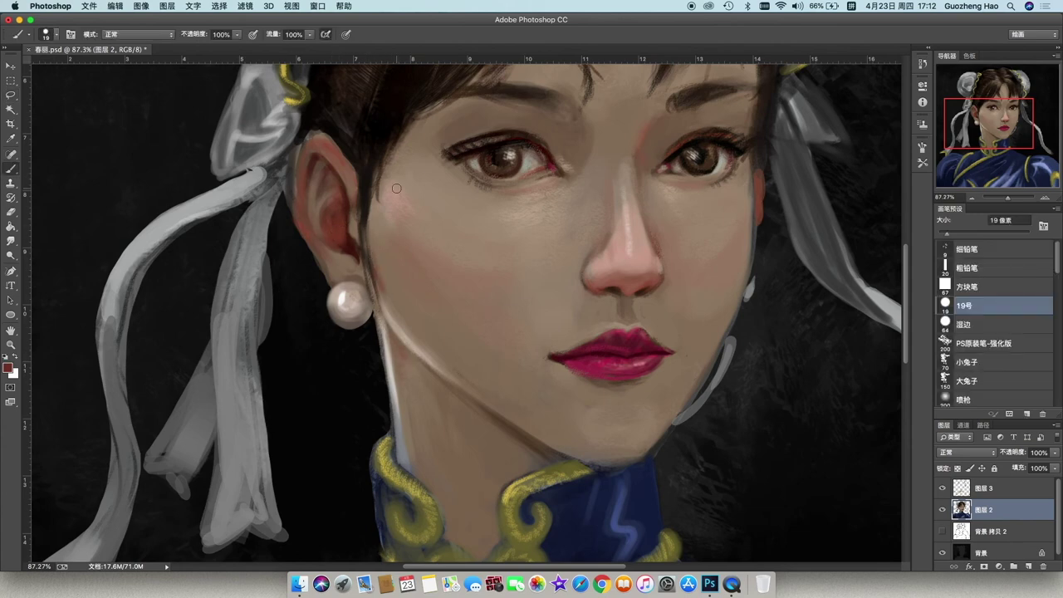
left_click(319, 131, "alt")
key("d")
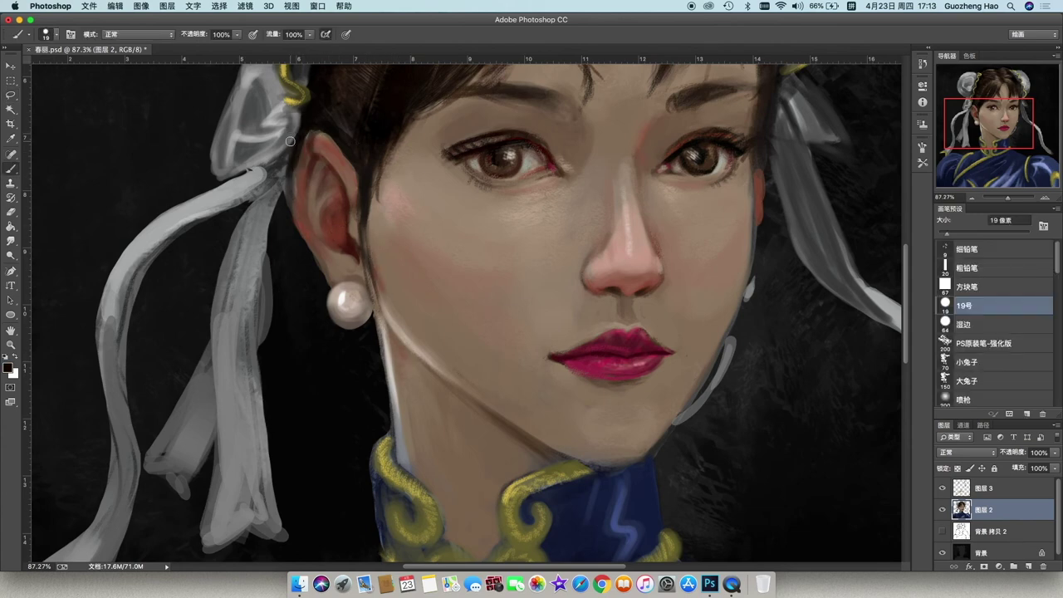
key("l")
left_click_drag(291, 178, 289, 176)
key("ctrl+d")
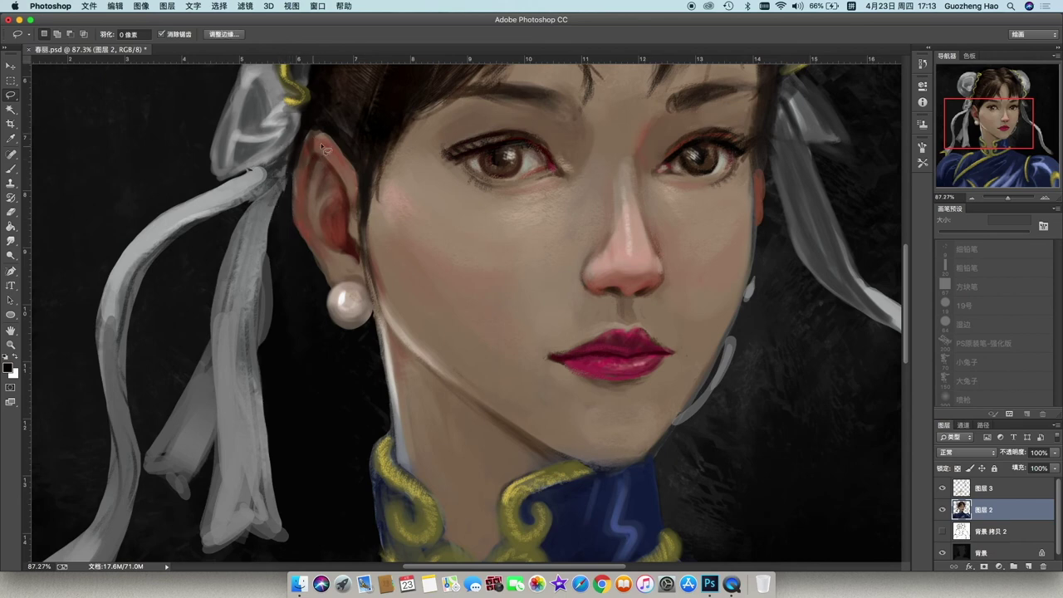
key("b")
Step: Paint light and dark skin strokes over the ear
left_click(330, 151, "alt")
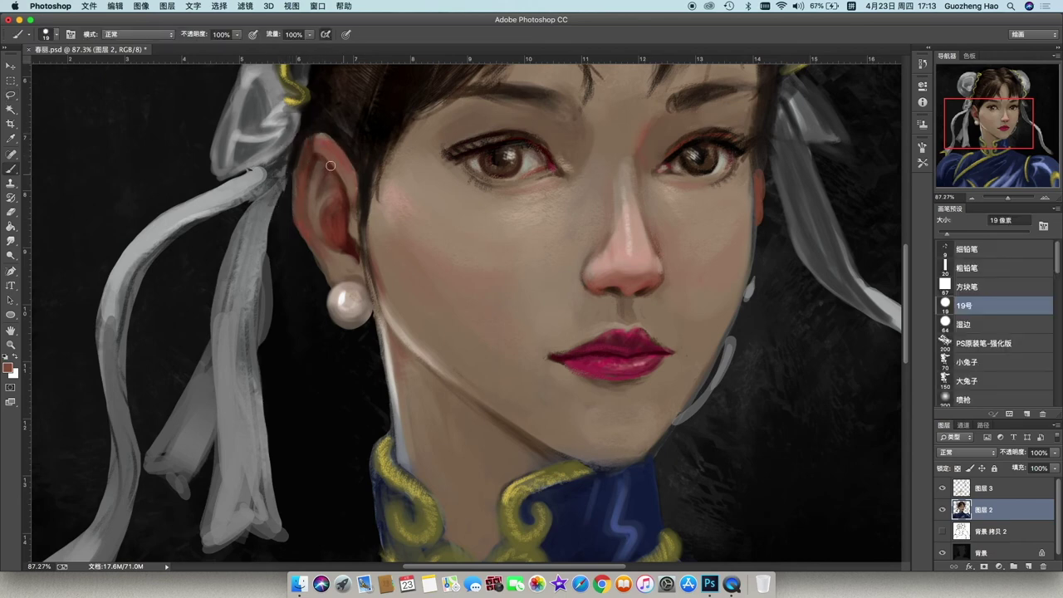
left_click(316, 223, "alt")
mouse_move(312, 243)
left_mouse_down()
mouse_move(330, 287)
mouse_move(295, 176)
left_mouse_up()
left_click(328, 280, "alt")
left_click(310, 125, "alt")
left_click_drag(336, 136, 340, 143)
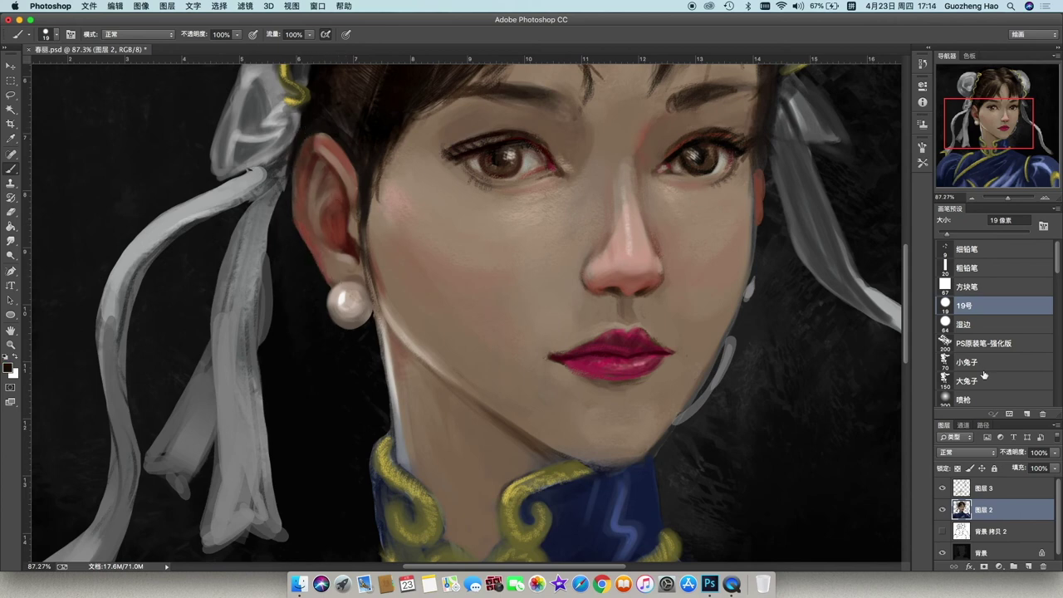
Step: Switch to a tiny fine pencil brush and sample a skin tone
scroll(984, 376, "down", 3)
left_click(985, 365)
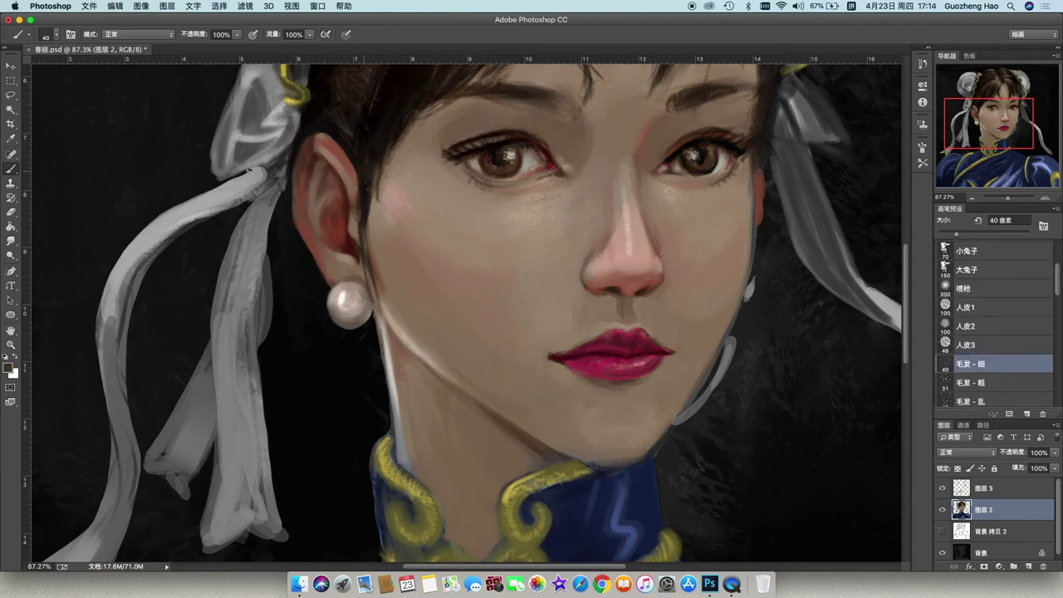
scroll(997, 316, "up", 3)
left_click(997, 248)
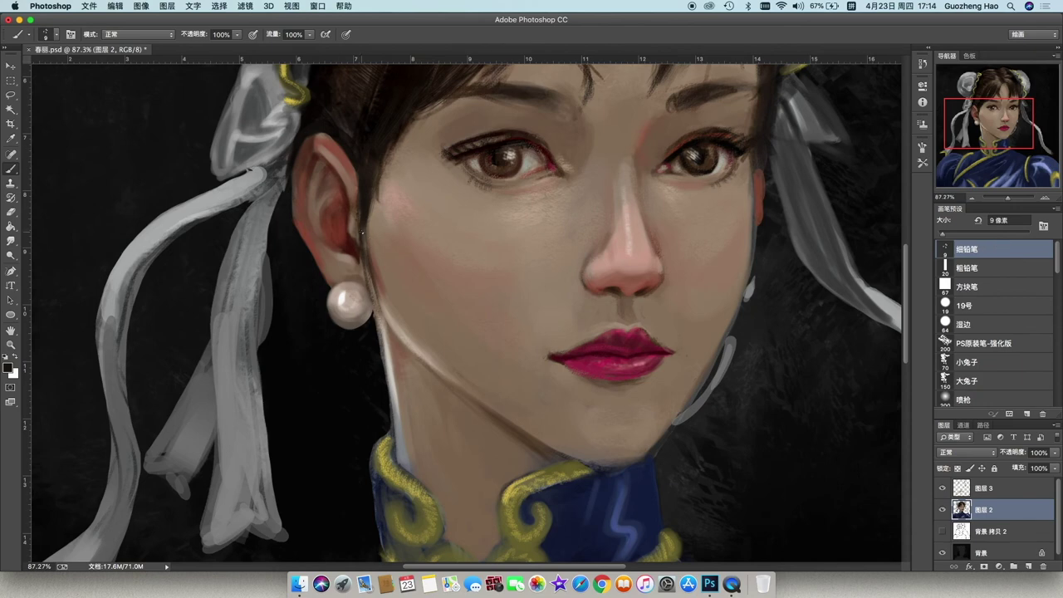
key("bracketleft")
key("bracketleft")
key("bracketleft")
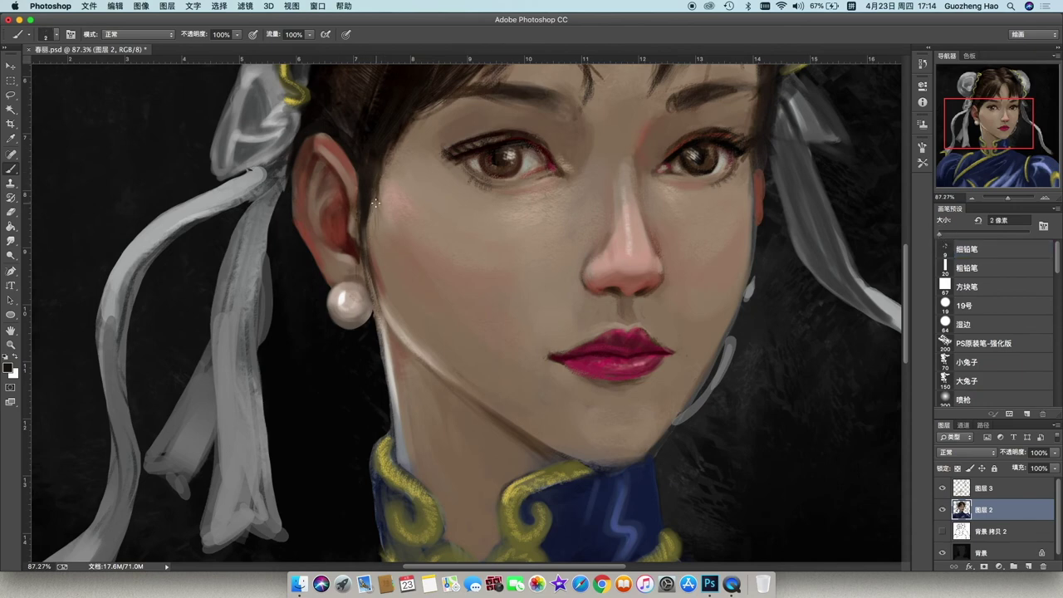
left_click(376, 202, "alt")
Step: Lasso and transform the pearl earring, then return to a small round brush
key("l")
left_click_drag(330, 283, 336, 287)
key("ctrl+t")
key("Return")
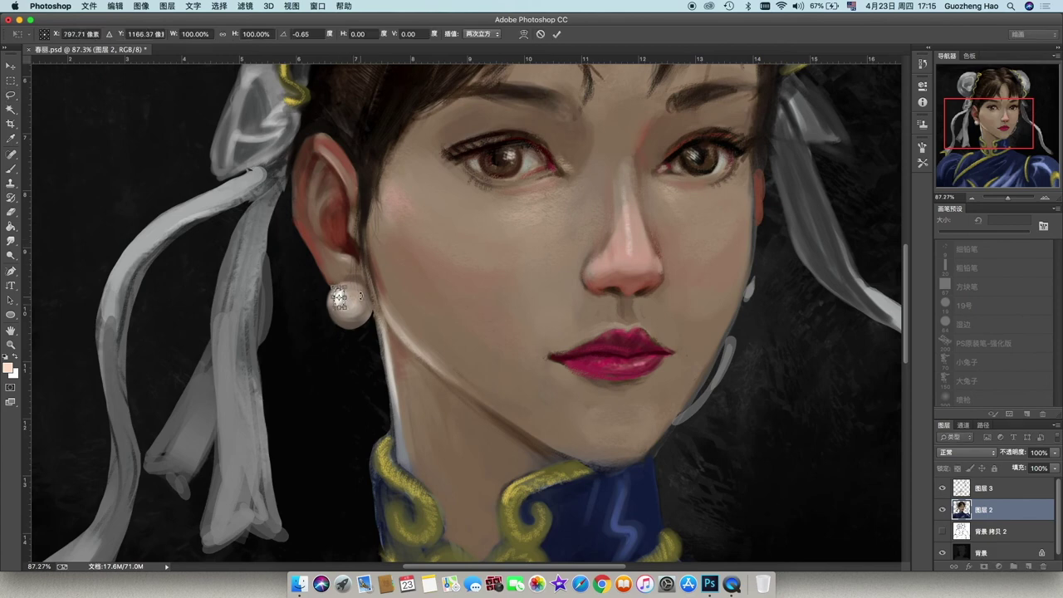
key("b")
key("period")
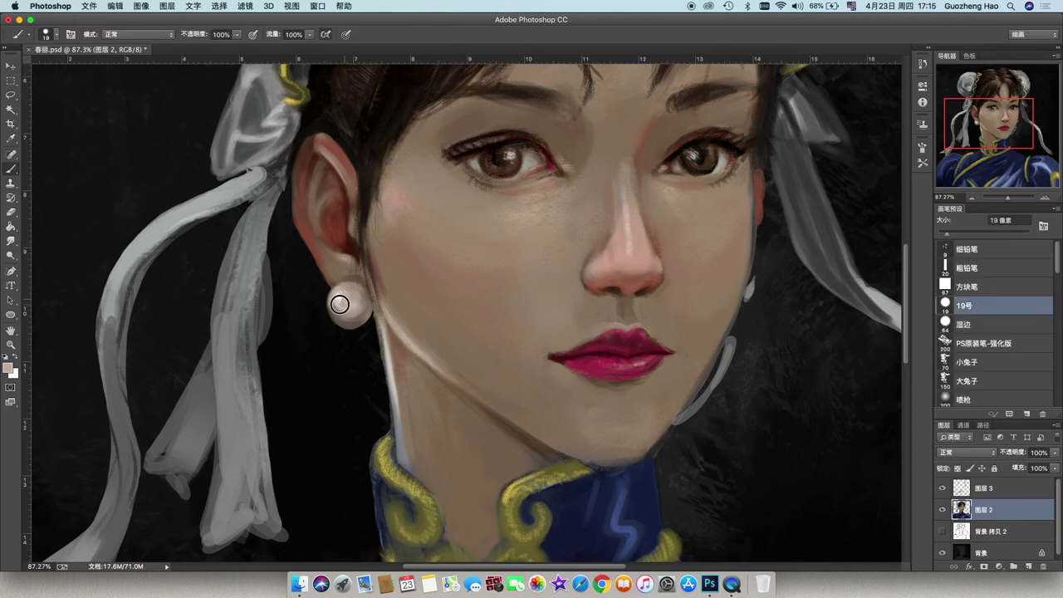
key("bracketleft")
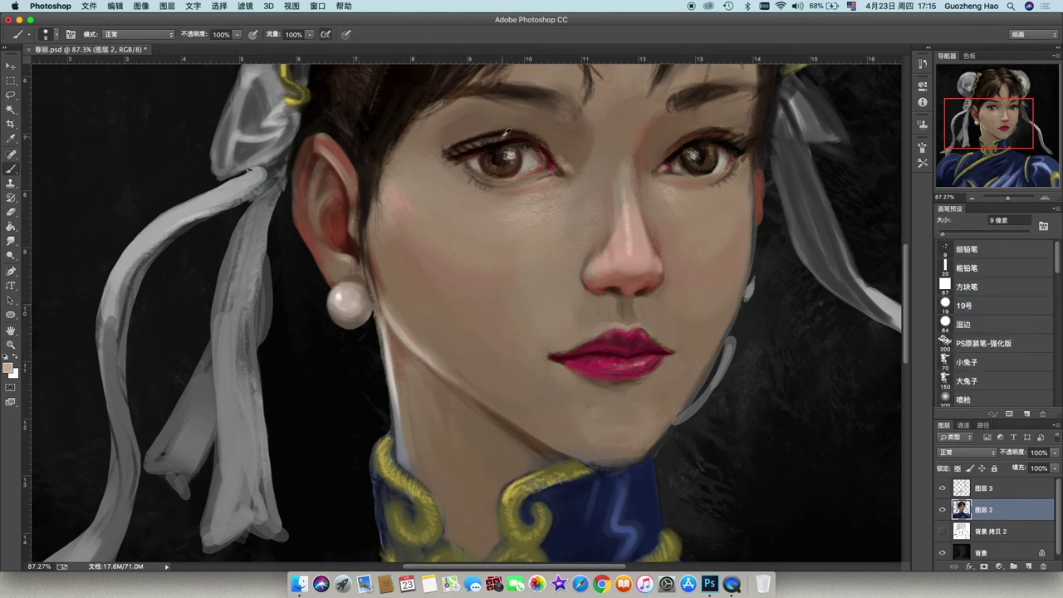
Step: Darken and extend the right eye's upper lid line, then sample the eye colours
left_click_drag(681, 142, 732, 137)
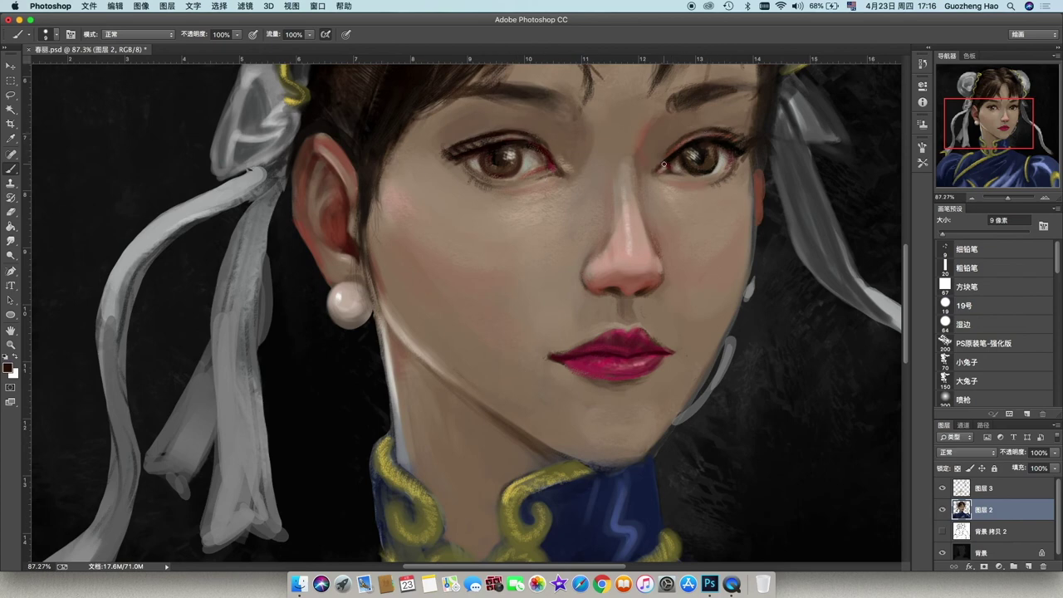
left_click(541, 169, "alt")
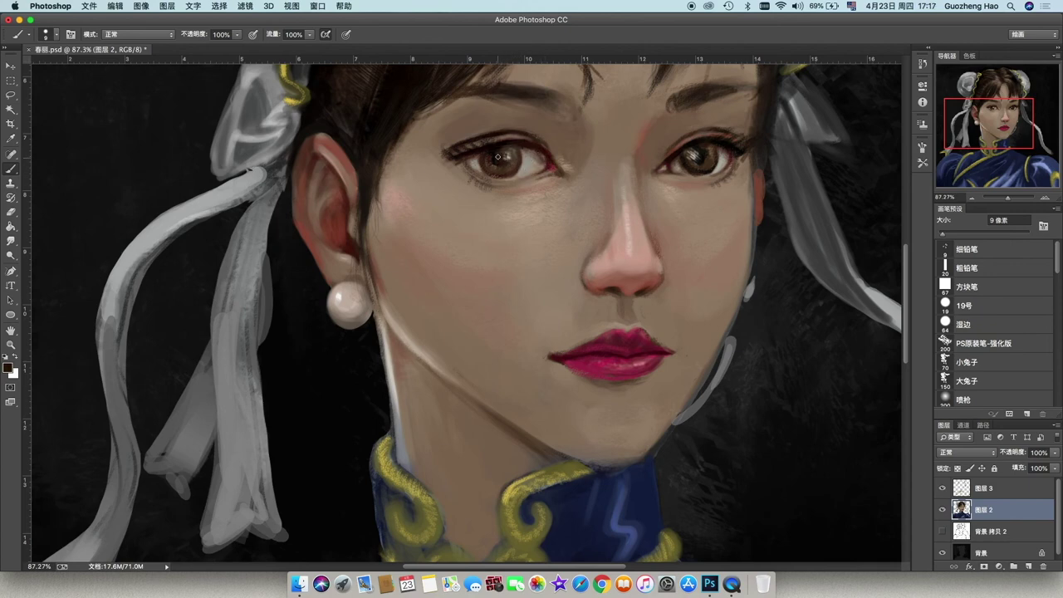
left_click(515, 154, "alt")
left_click(690, 156, "alt")
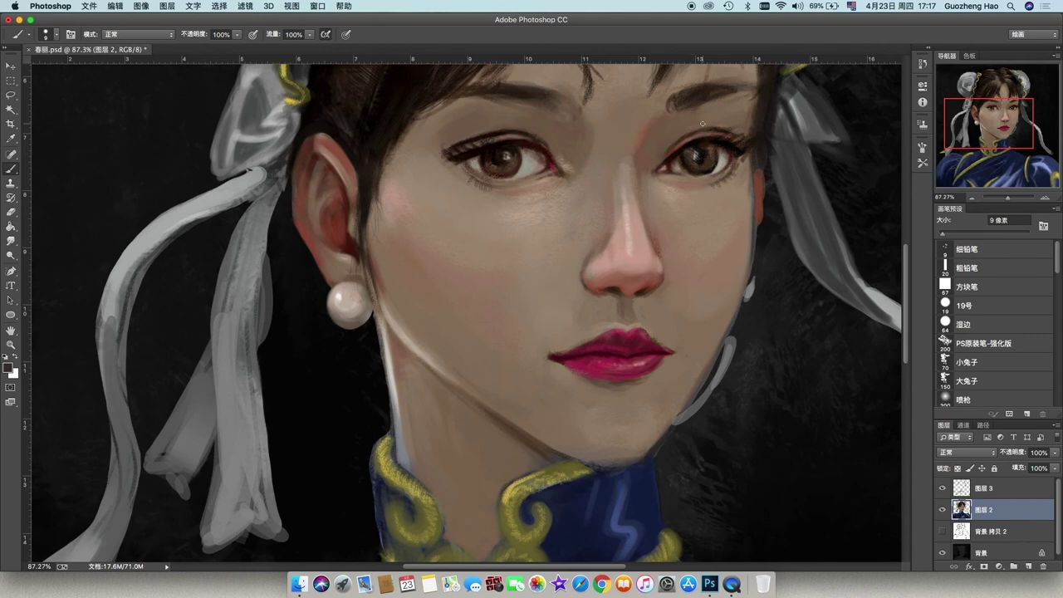
left_click(693, 162, "alt")
Step: Pick warm orange and dark brown for the irises and white for the catchlights
key("bracketright")
key("bracketright")
key("bracketright")
left_click(488, 164, "alt")
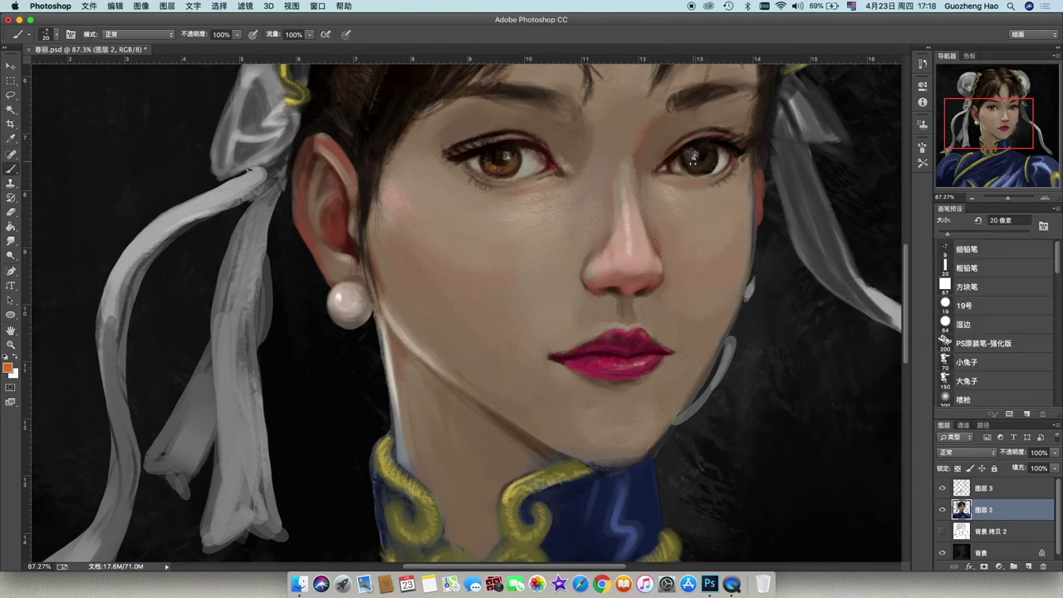
left_click(700, 161, "alt")
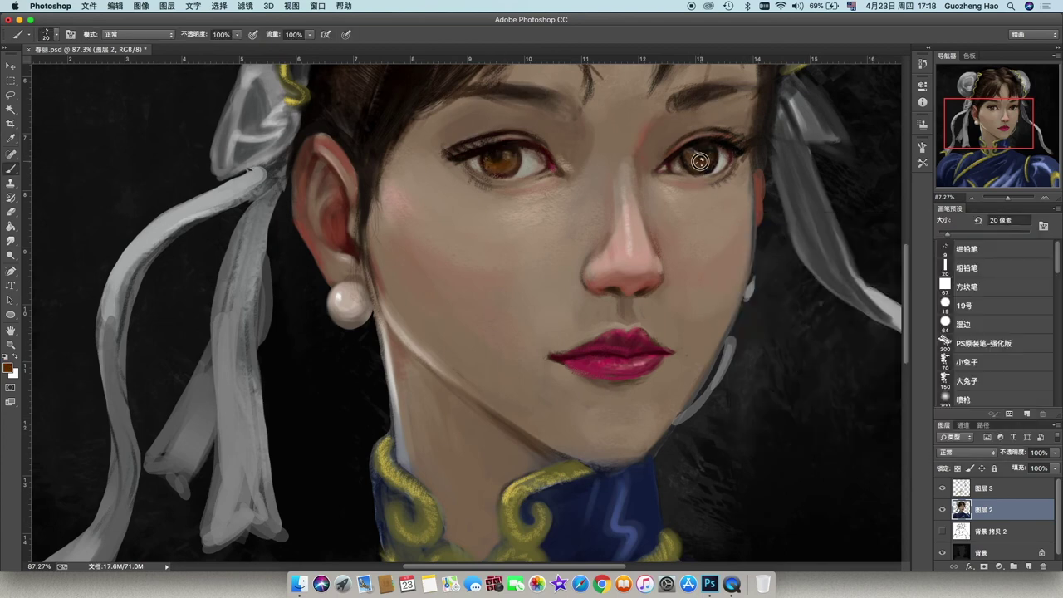
key("bracketleft")
key("bracketleft")
key("bracketleft")
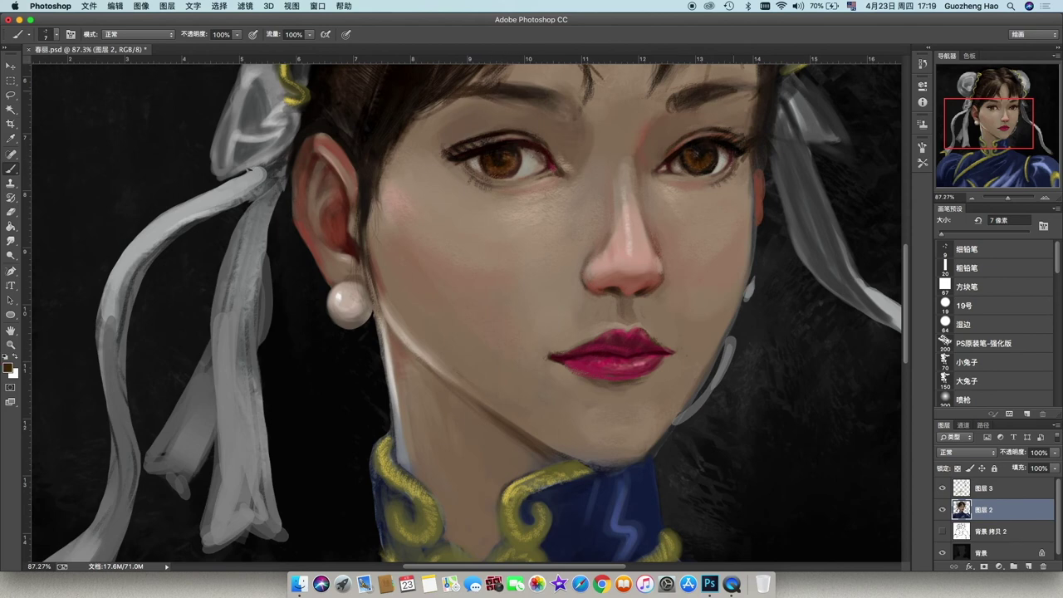
left_click(889, 211, "ctrl+alt+super")
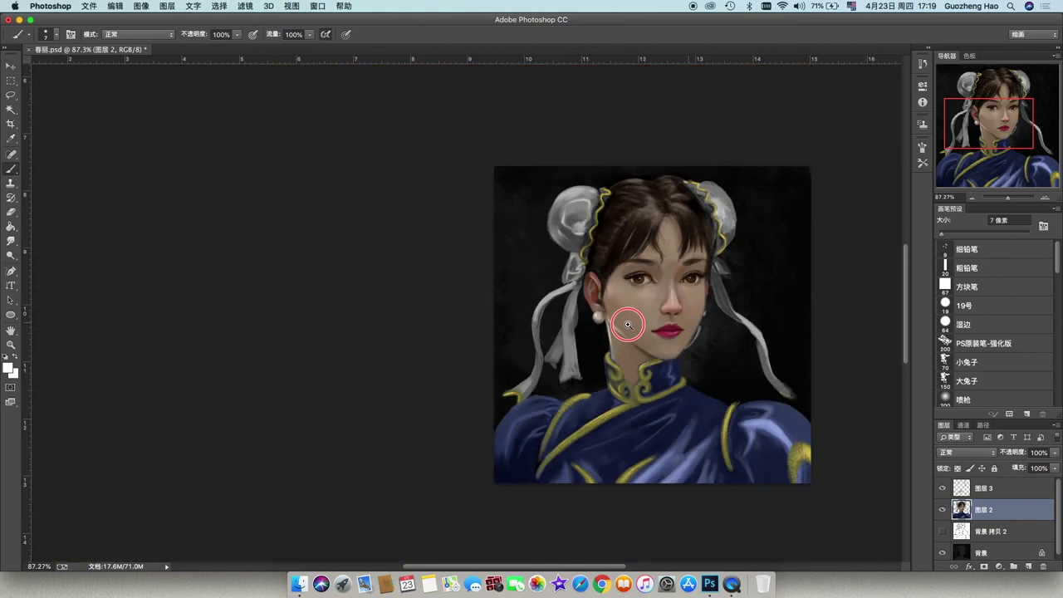
Step: Zoom to the mouth and darken the upper lip with dark red strokes
left_click_drag(696, 155, 707, 401)
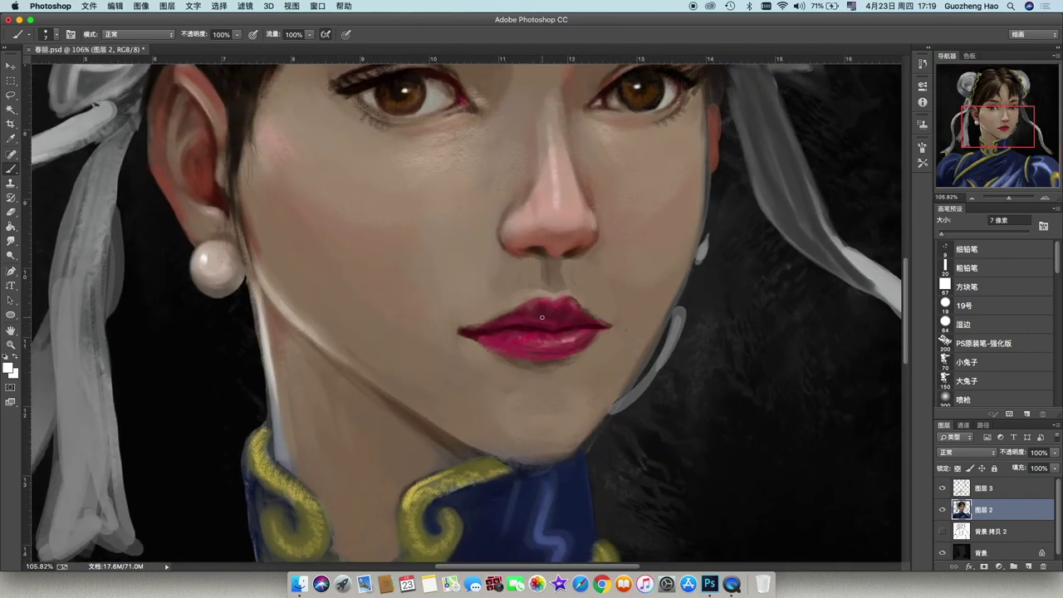
left_click(544, 325, "alt")
left_click_drag(555, 333, 505, 334)
left_click(484, 316, "alt")
left_click(606, 326, "alt")
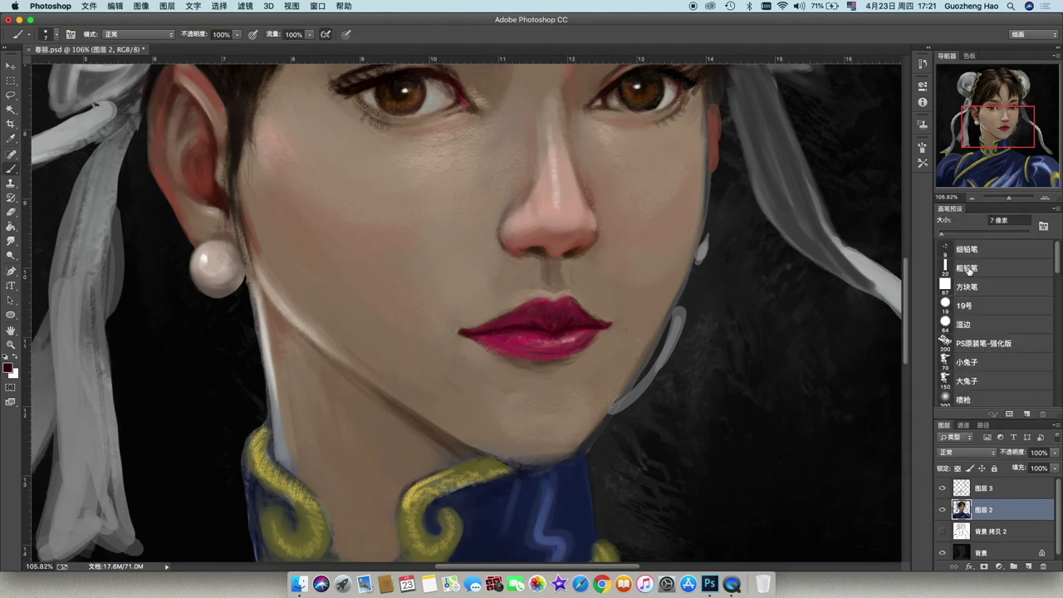
Step: Use a smaller 19号 brush and sample lighter and darker reds along the lower lip
key("shift+comma")
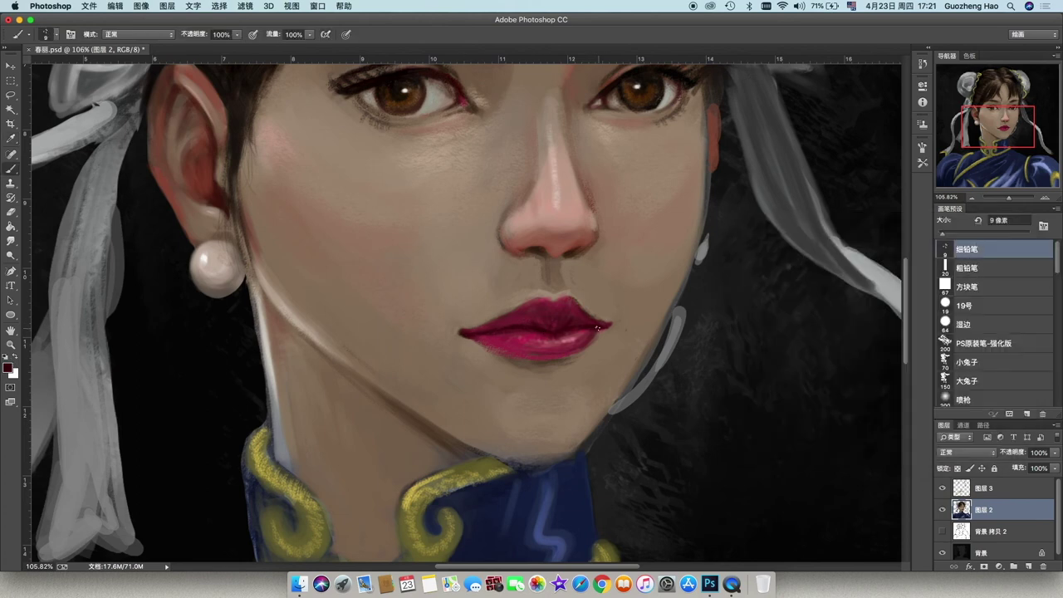
key("period")
key("period")
key("period")
left_click(527, 349, "alt")
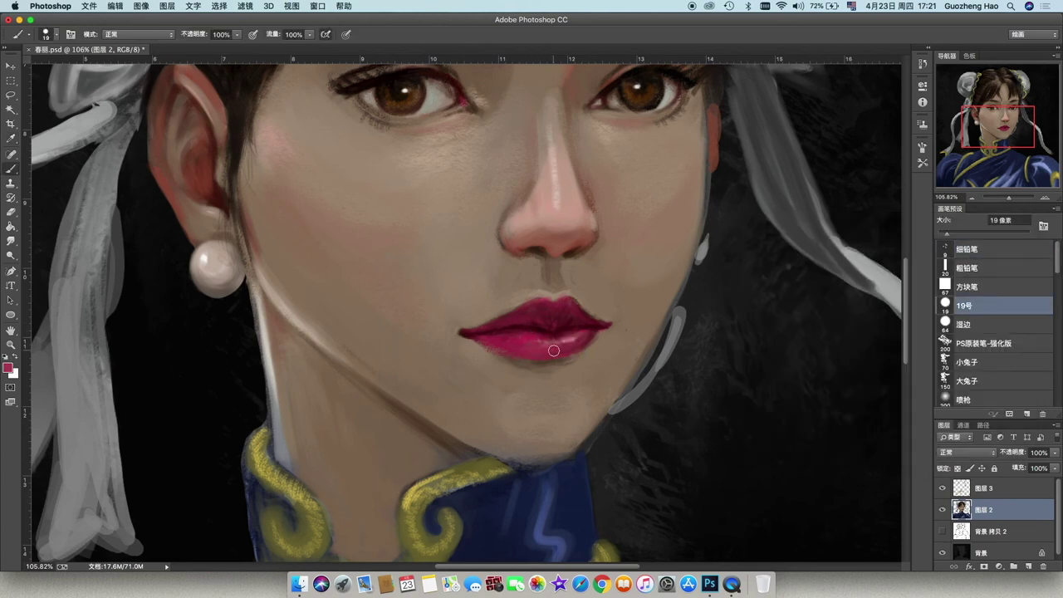
left_click(572, 309, "alt")
key("bracketleft")
key("bracketleft")
left_click(575, 334, "alt")
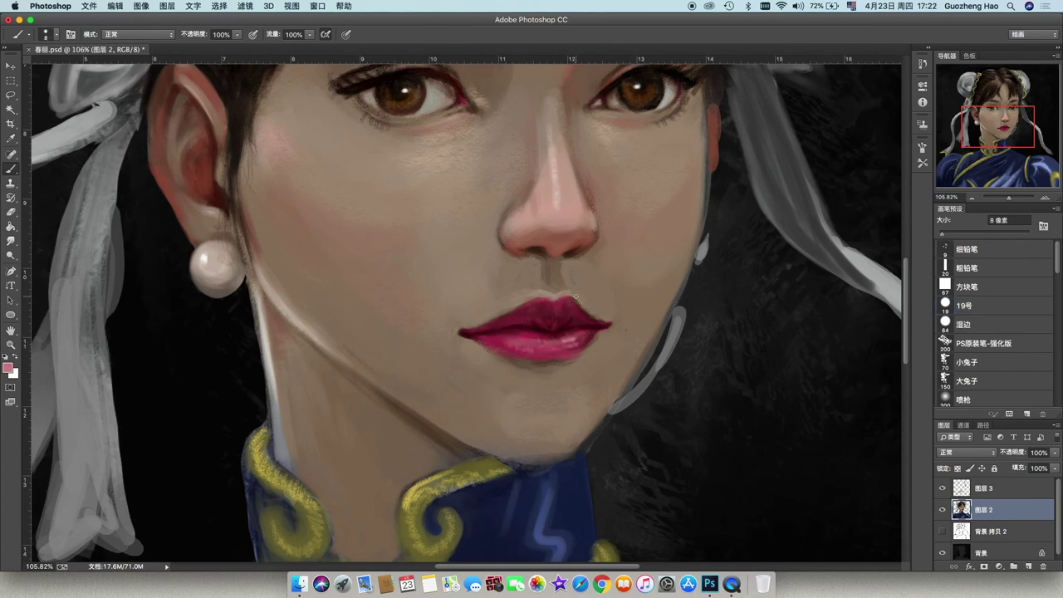
left_click(568, 348, "alt")
Step: Lasso a thin sliver along the jawline
scroll(556, 332, "down", 4)
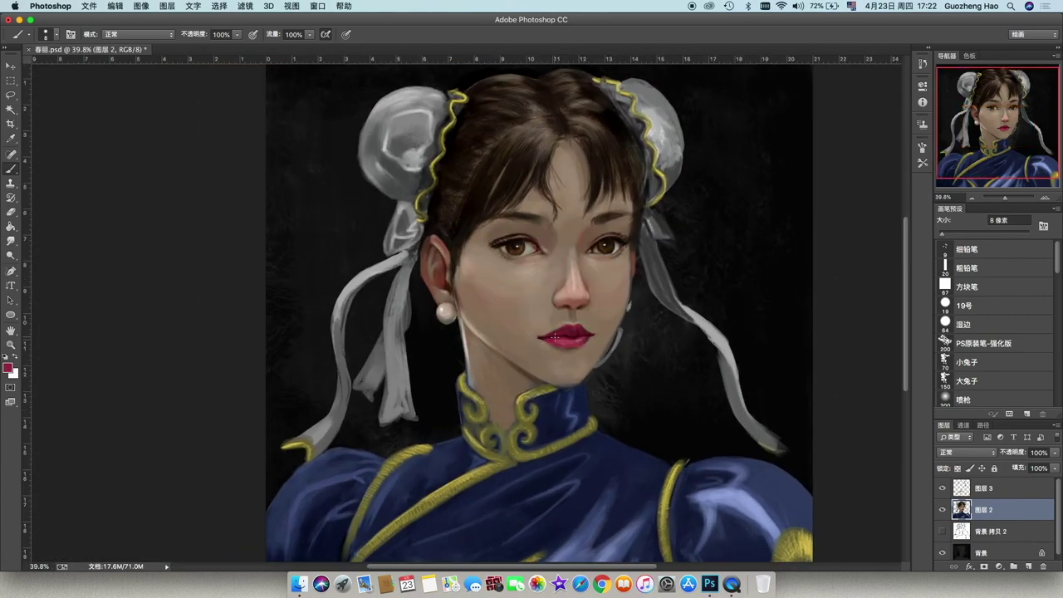
scroll(552, 338, "up", 5)
key("l")
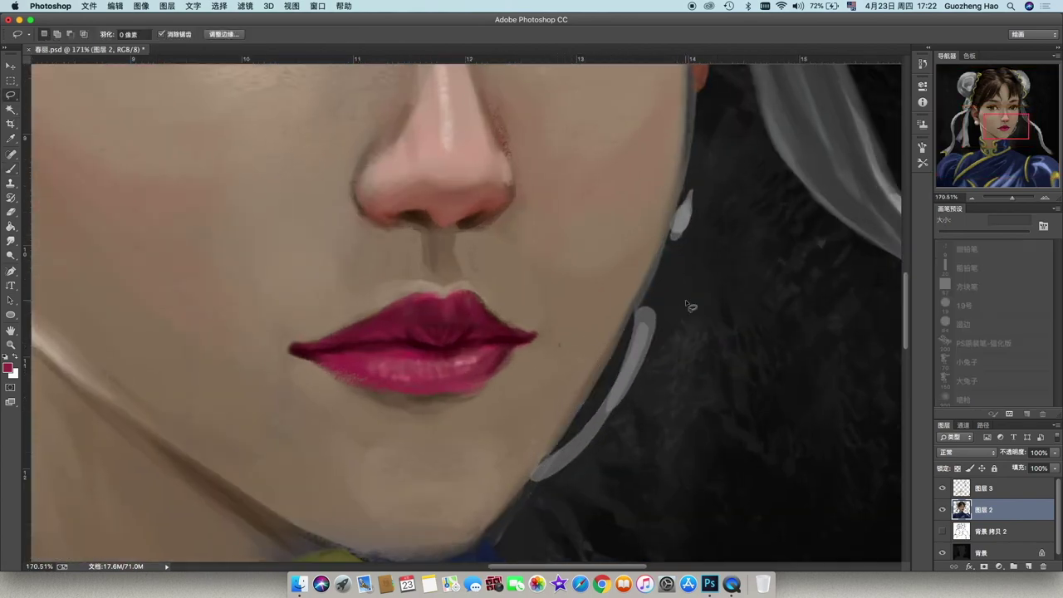
left_click_drag(540, 465, 527, 483)
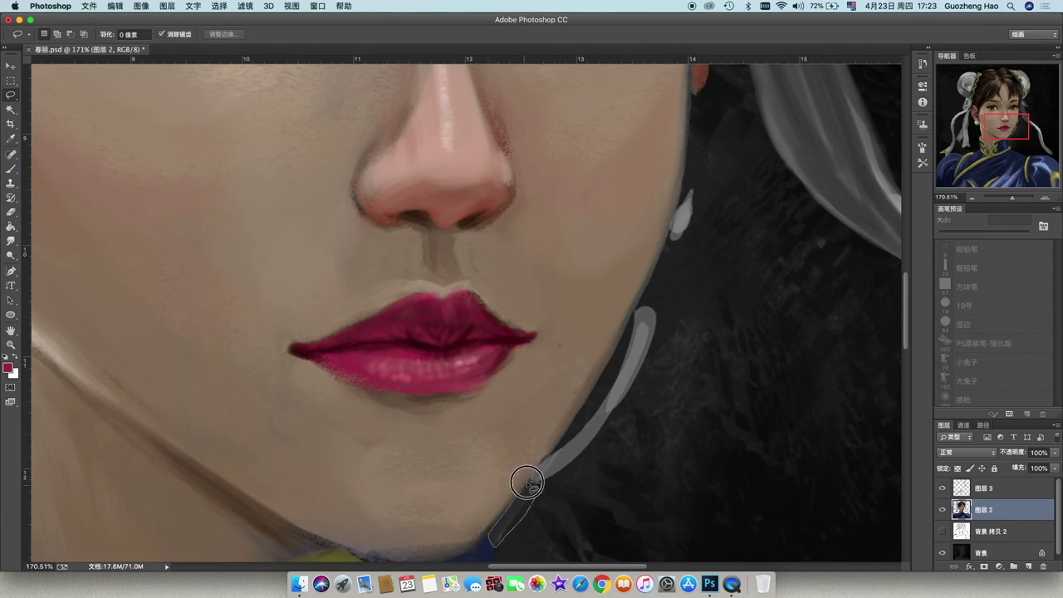
scroll(610, 361, "up", 1)
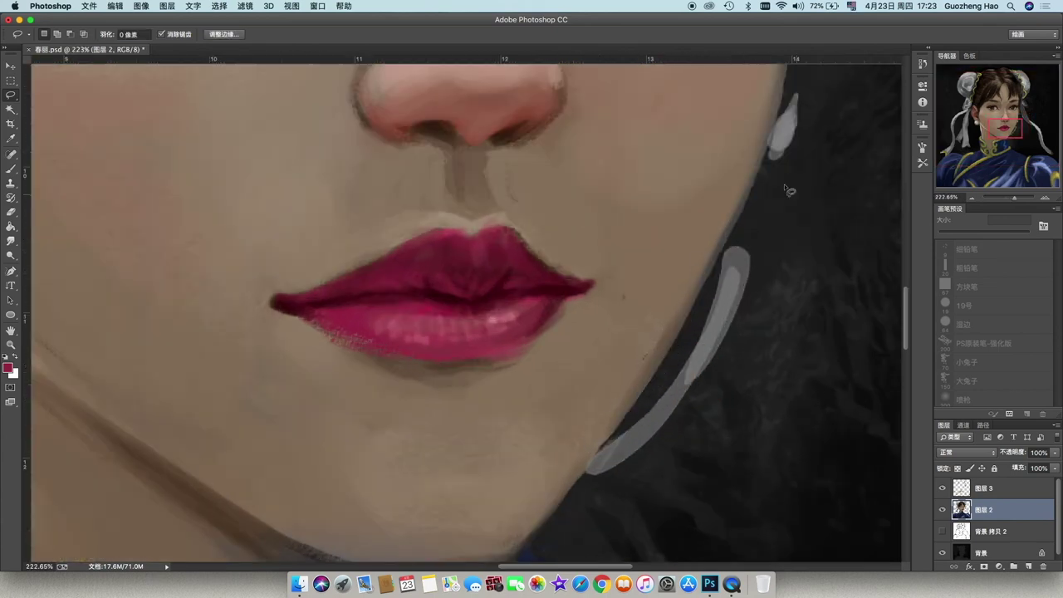
scroll(653, 340, "down", 5)
scroll(668, 347, "down", 3)
scroll(701, 269, "down", 1)
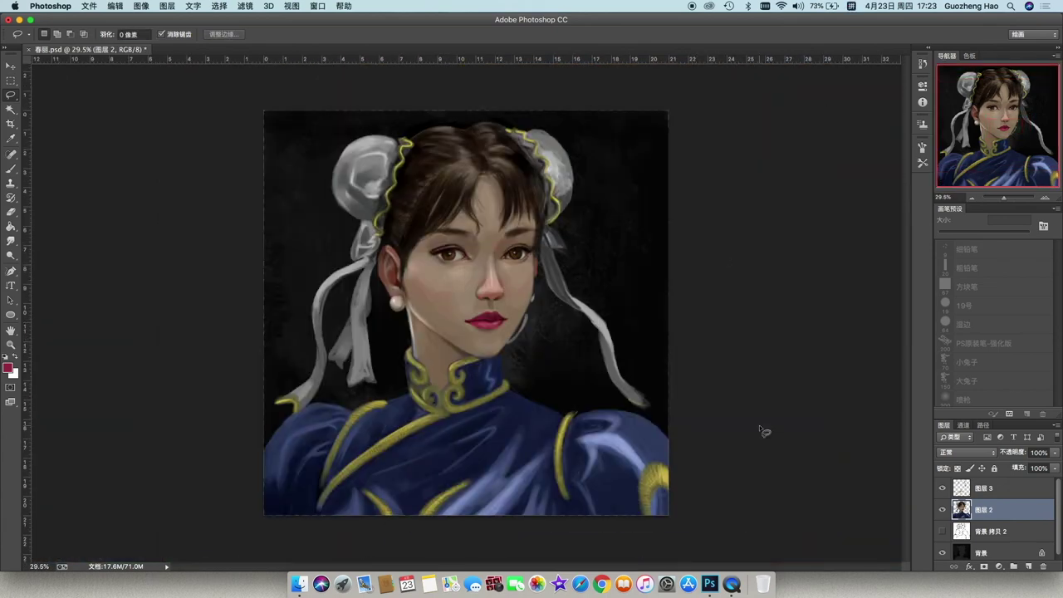
Step: With the wet-edge brush, sample ribbon greys and paint a darker patch near the ribbon tip
key("b")
left_click(972, 324)
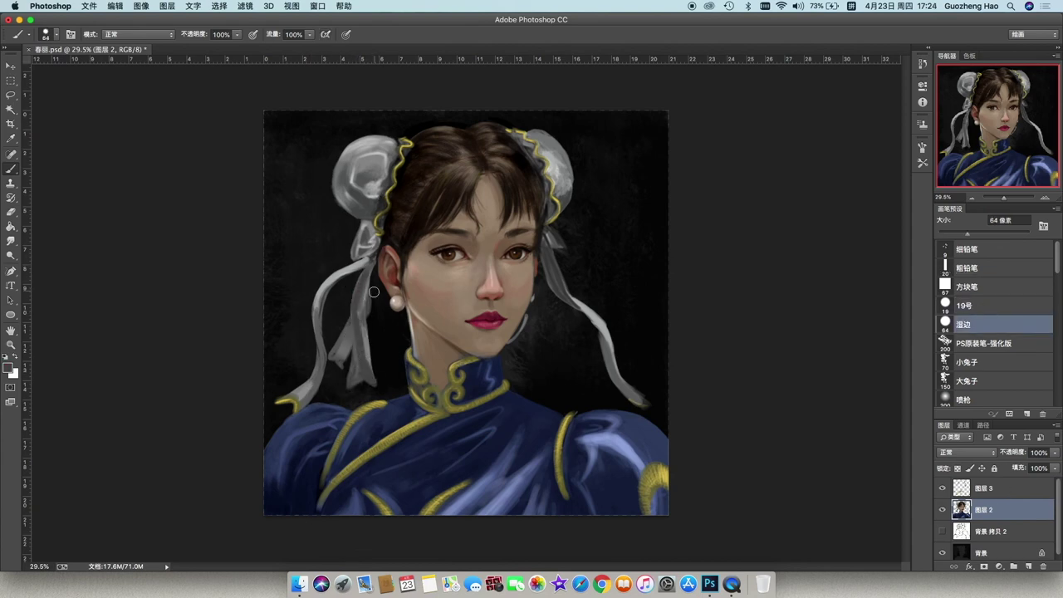
left_click(364, 316, "alt")
left_click(336, 345, "alt")
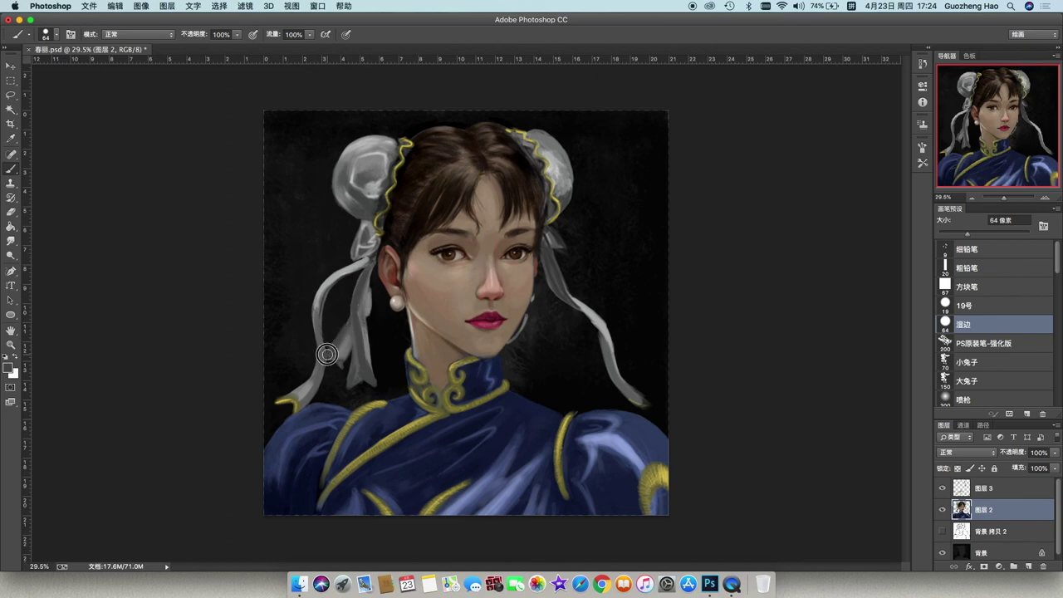
left_click(339, 366, "alt")
left_click(362, 326, "alt")
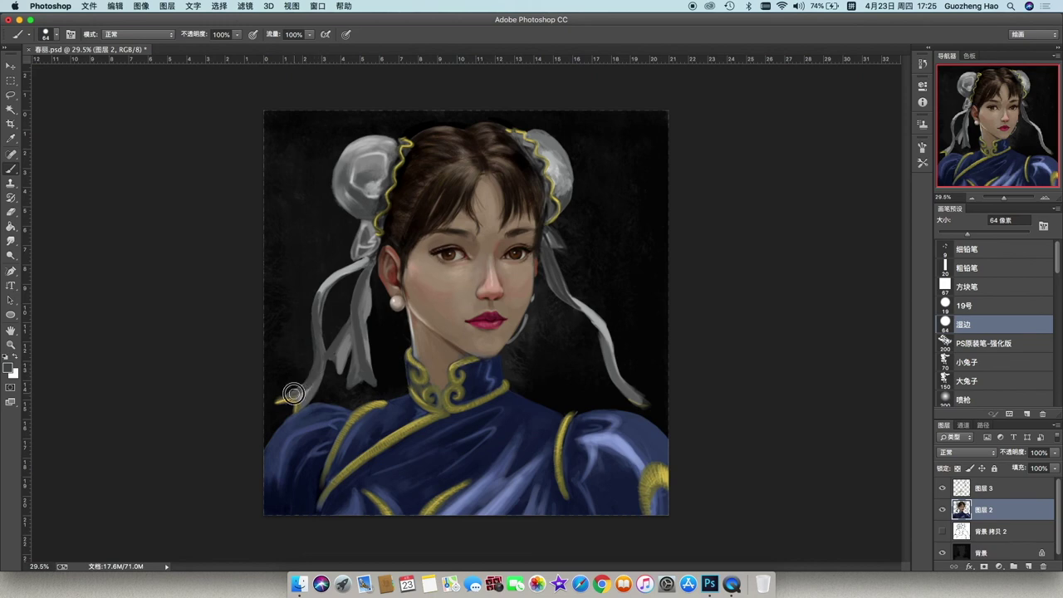
left_click_drag(306, 385, 303, 386)
left_click(327, 287, "alt")
left_click(365, 307, "alt")
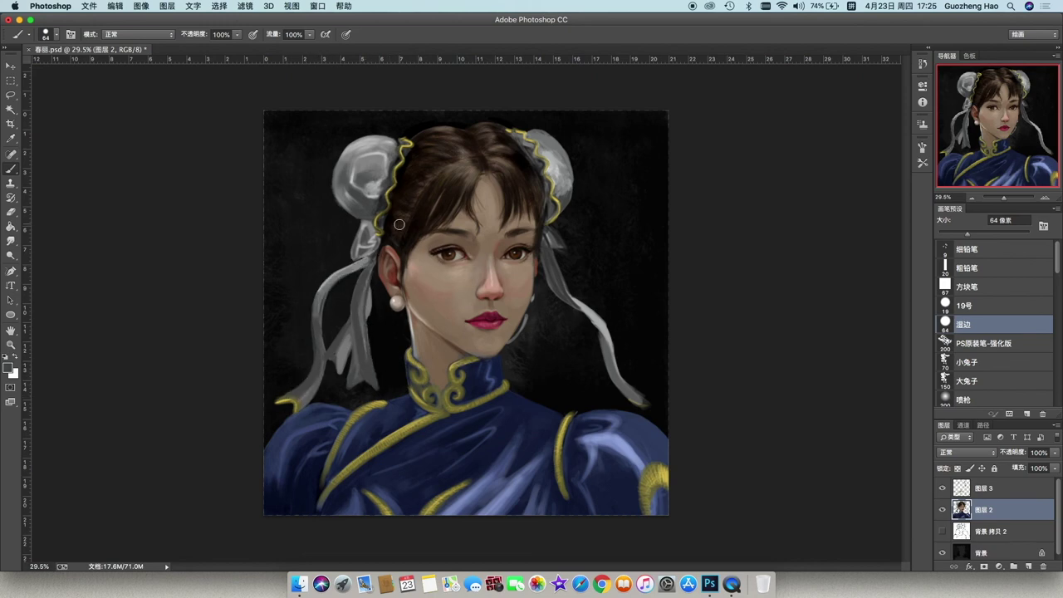
Step: Brighten the right ribbon edge and repaint the left ribbon strand with the 19号 brush
left_click_drag(551, 232, 647, 404)
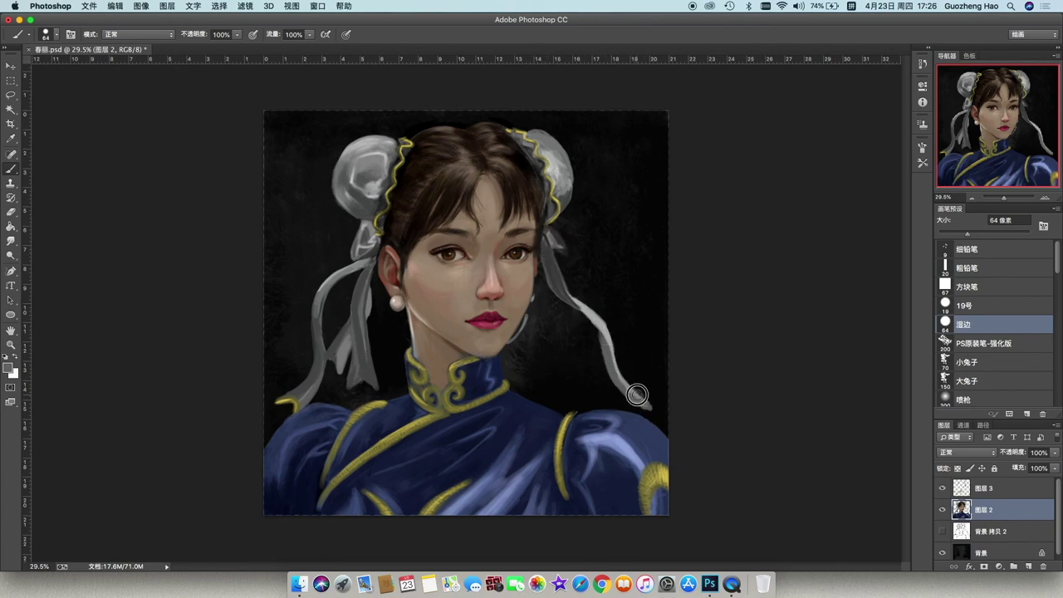
key("comma")
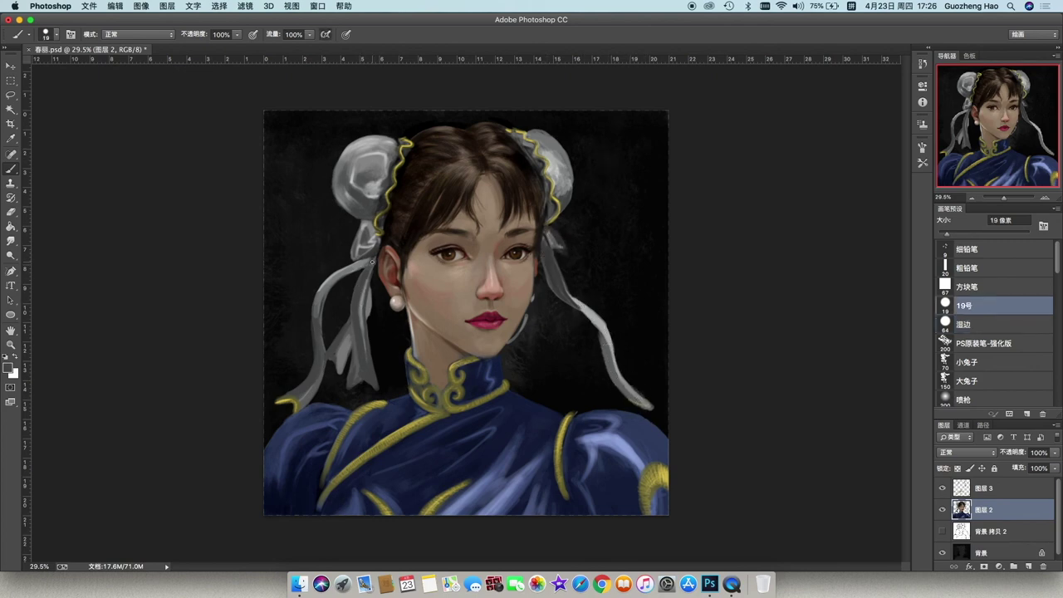
left_click_drag(372, 280, 363, 379)
left_click_drag(315, 314, 333, 279)
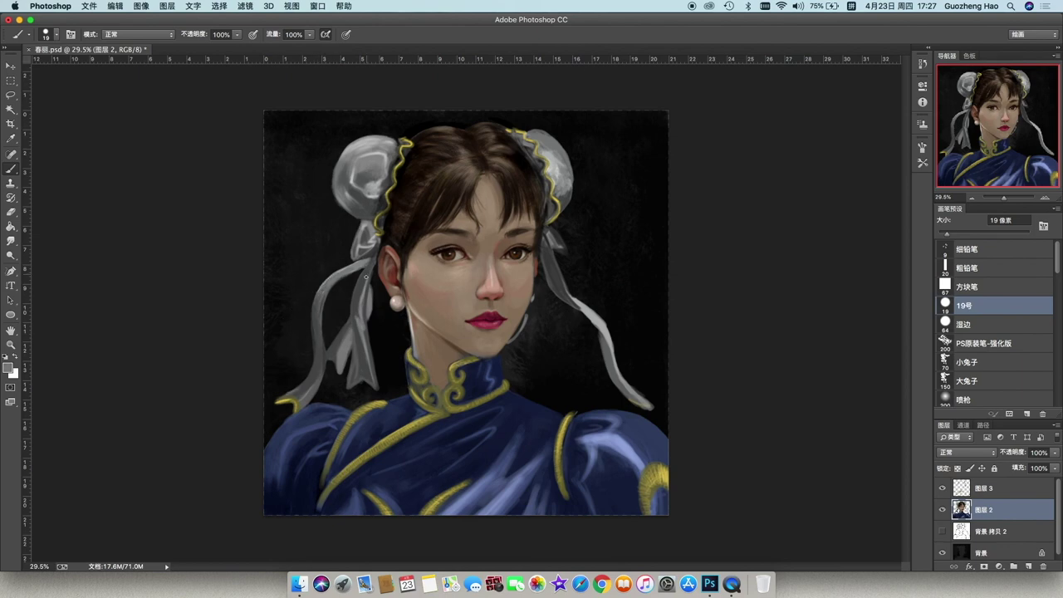
left_click_drag(365, 277, 370, 336)
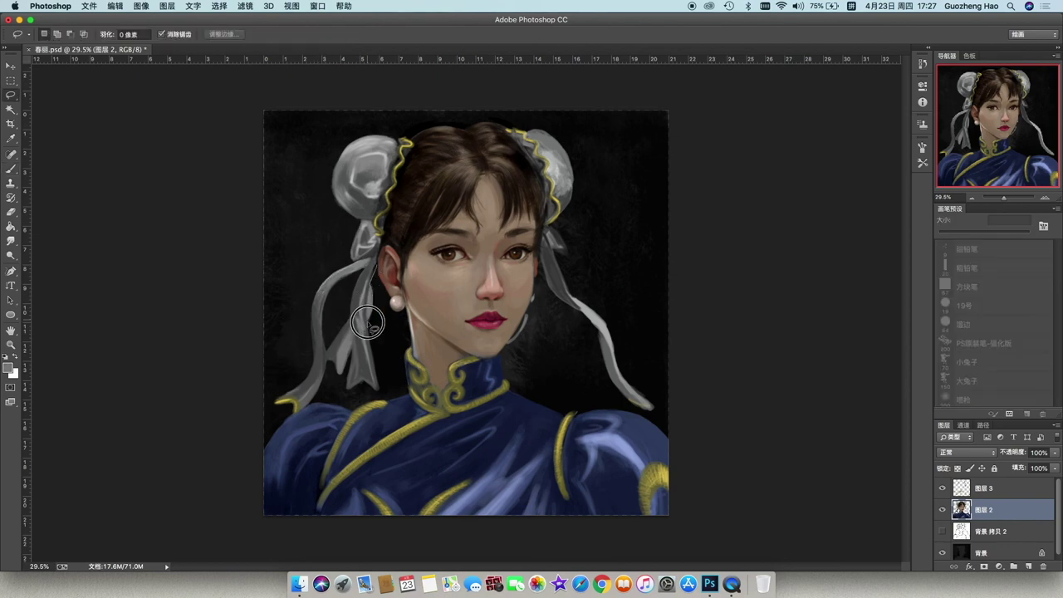
Step: Repaint the right ribbon strand along its length and darken the hair edge beside the right bun
left_click(544, 237, "alt")
left_click(565, 296, "alt")
left_click_drag(575, 299, 610, 337)
left_click(577, 305, "alt")
left_click_drag(577, 305, 650, 409)
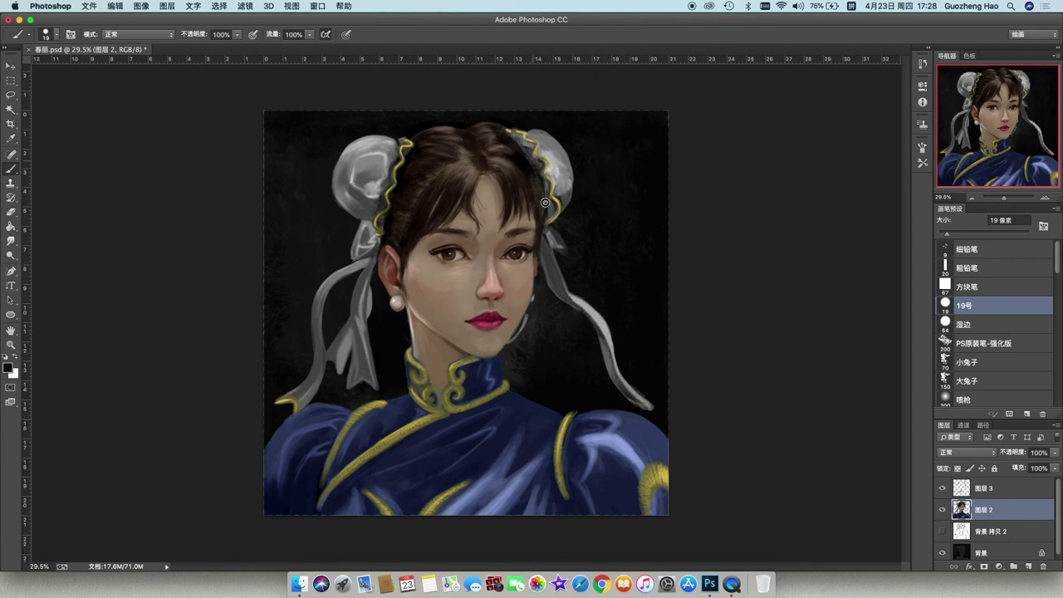
left_click_drag(545, 202, 544, 173)
left_click(559, 233, "alt")
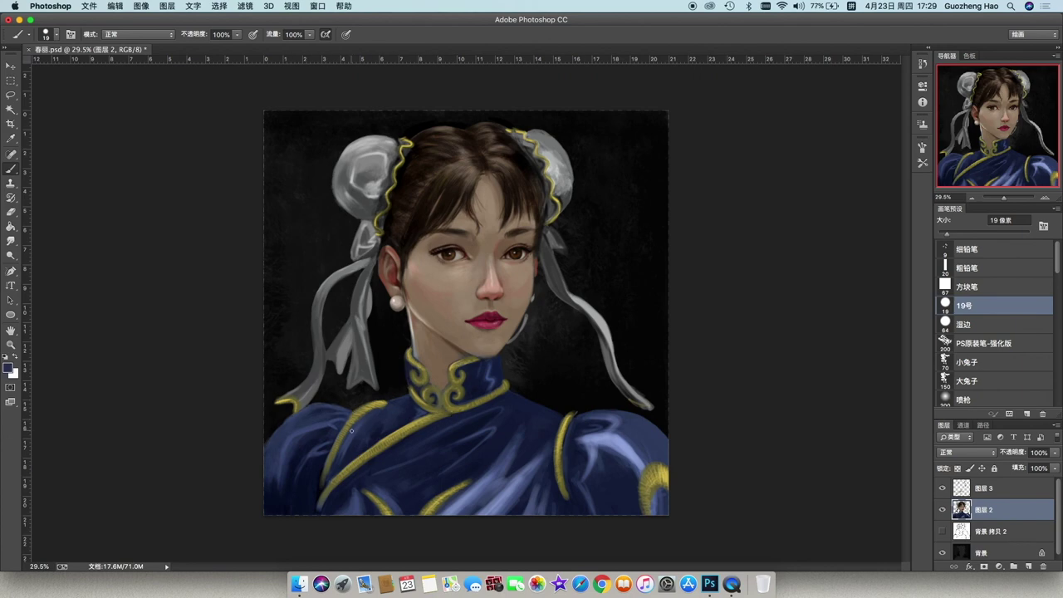
Step: Stamp all visible layers into 图层 3 拷贝 and hide the original painting layers
left_click(984, 489)
right_click(985, 489)
left_click(988, 374)
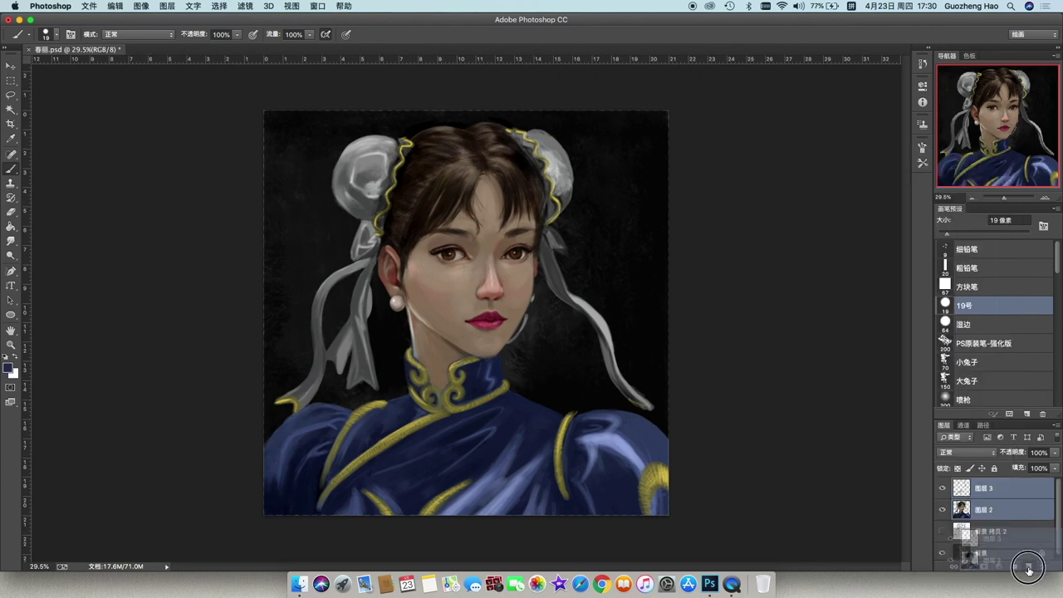
left_click_drag(942, 512, 942, 530)
Step: Sample collar, neck and lip colours and add darker strokes along the robe's gold trim
left_click(447, 385, "alt")
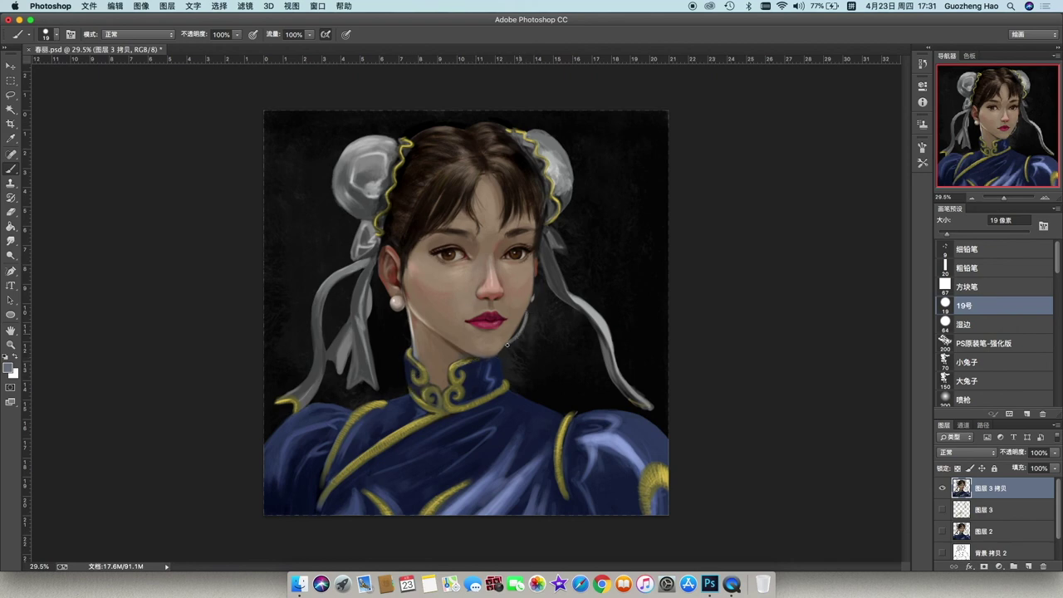
left_click(535, 299)
left_click(533, 295, "alt")
left_click(496, 323, "alt")
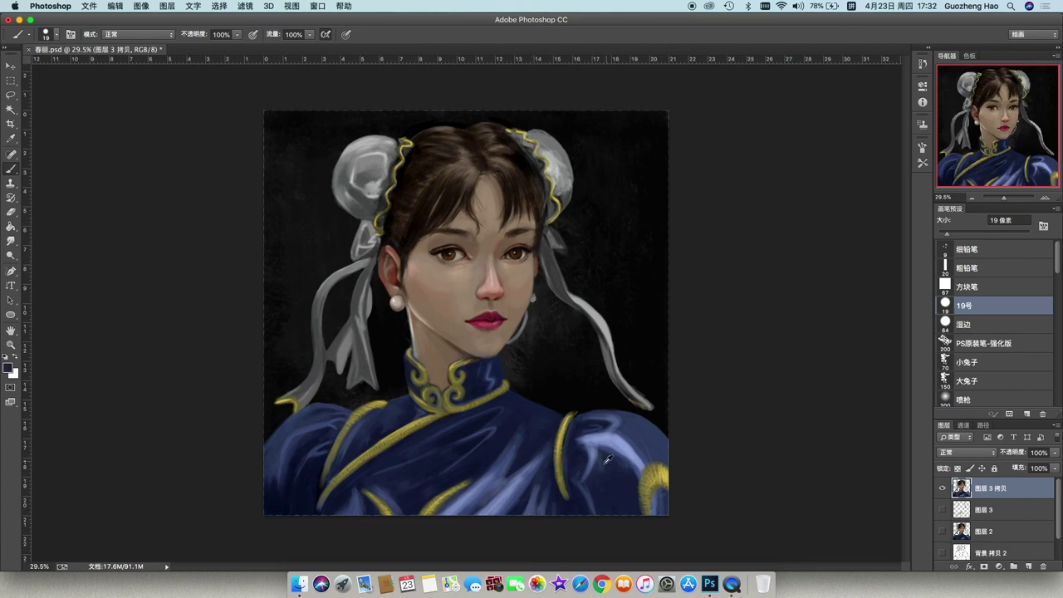
left_click_drag(563, 472, 554, 479)
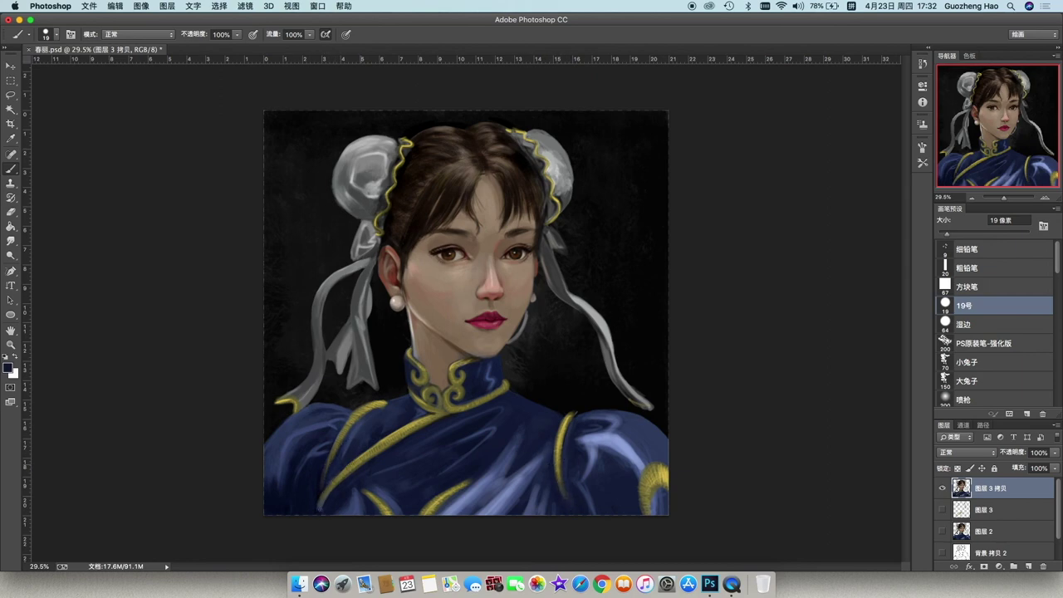
left_click_drag(364, 457, 410, 432)
left_click_drag(447, 492, 470, 482)
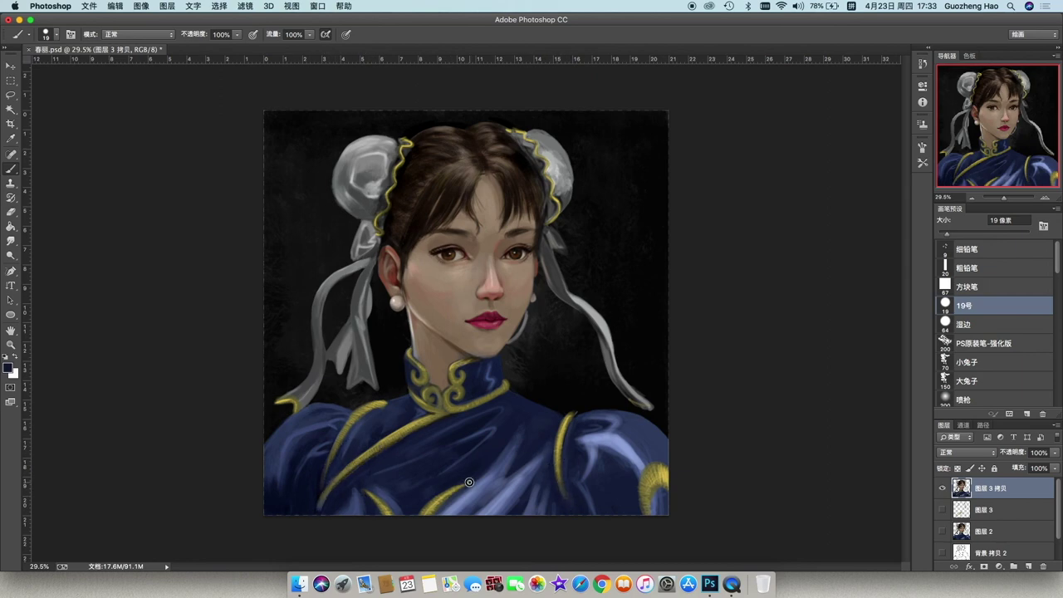
Step: Sample golds and a pale cream, then highlight the gold trim on the robe and right ribbon
left_click(543, 254, "alt")
left_click(380, 406, "alt")
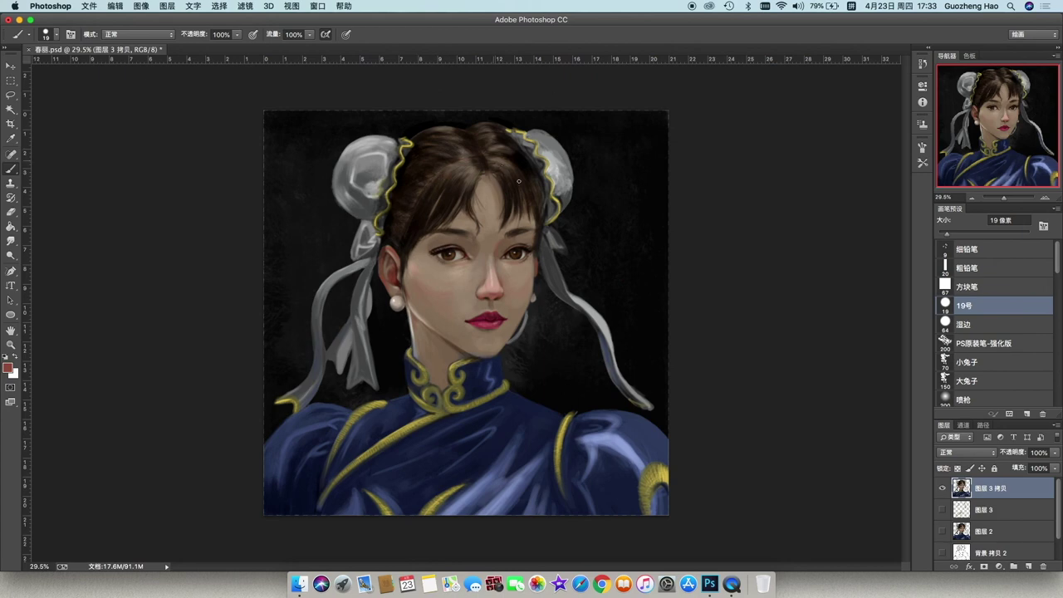
key("l")
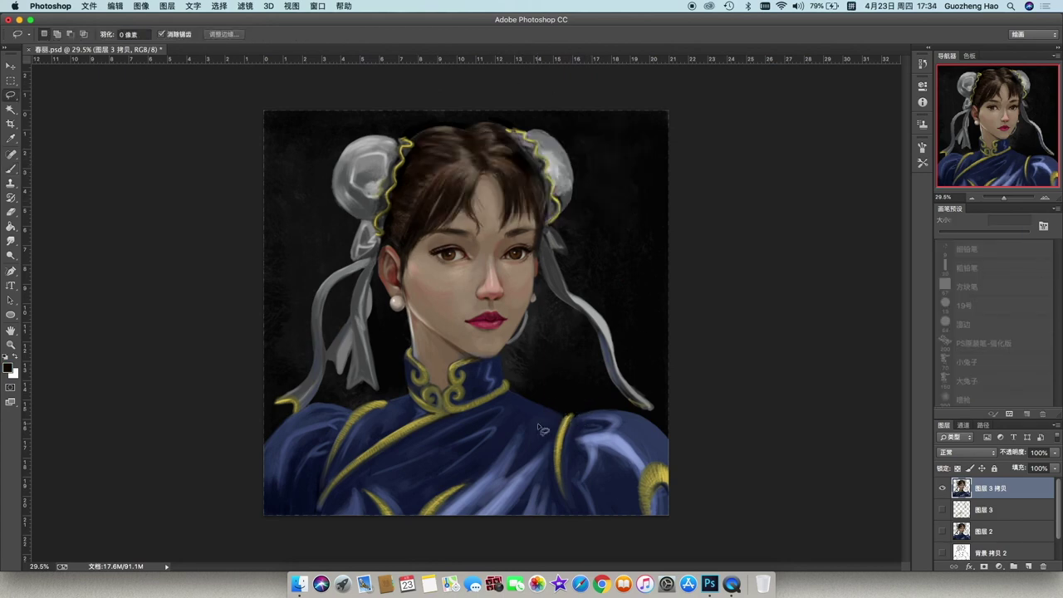
key("b")
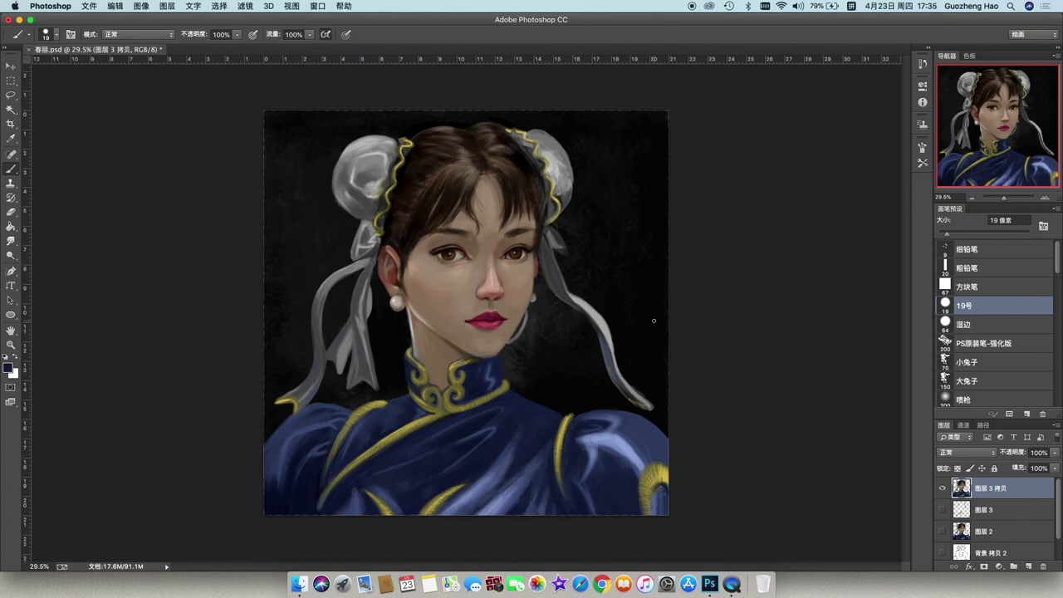
left_click(370, 471, "alt")
left_click(646, 407, "alt")
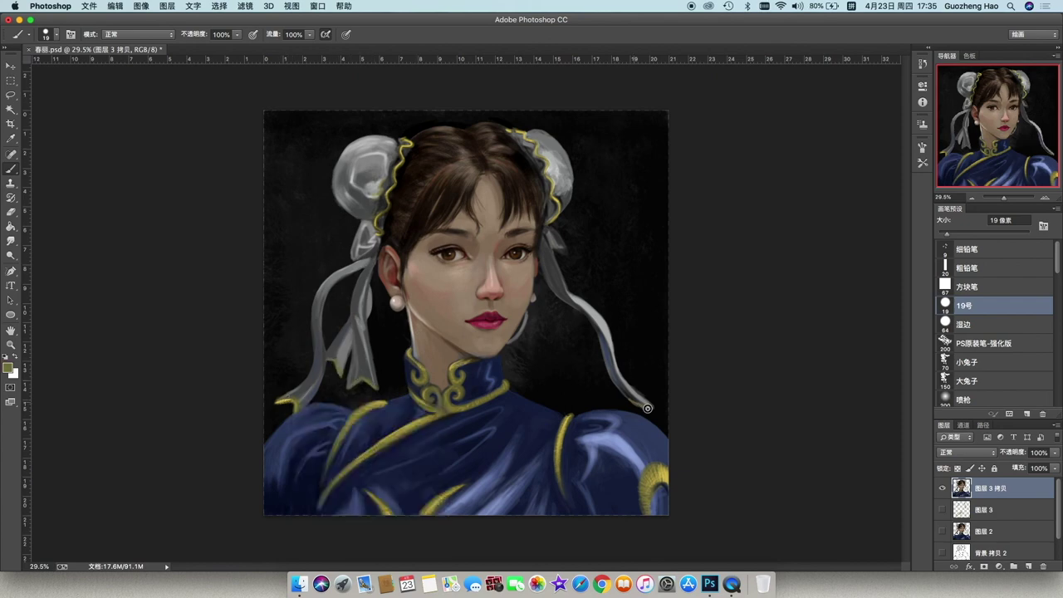
left_click(408, 348, "alt")
mouse_move(358, 414)
left_mouse_down()
mouse_move(382, 402)
mouse_move(407, 426)
left_mouse_up()
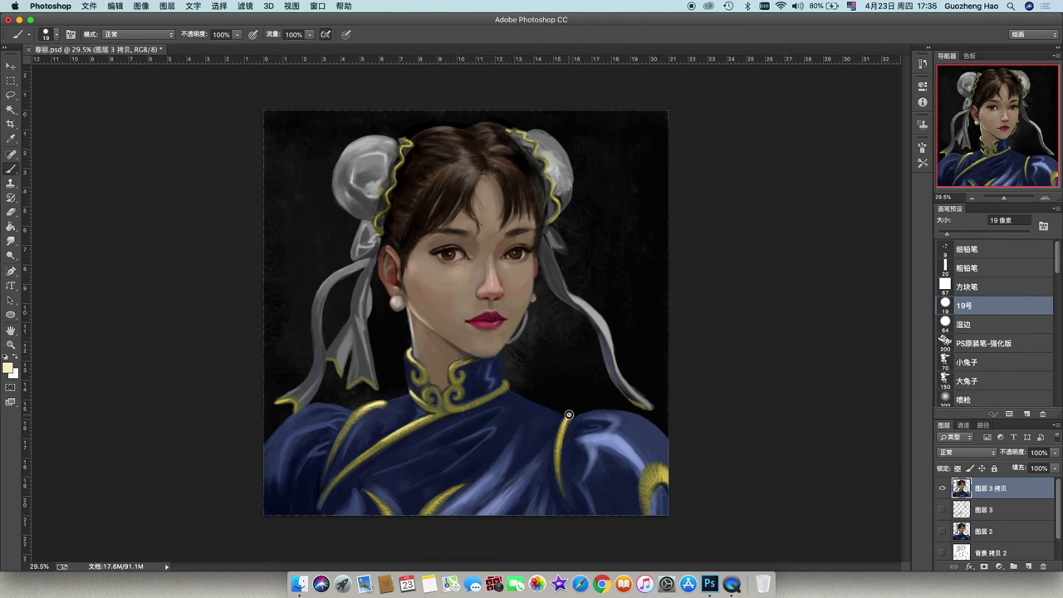
left_click_drag(517, 129, 523, 127)
Step: On the Background layer, paint dark red on both sides of the figure with the large 大兔子 brush
left_click(989, 549)
left_click(968, 380)
left_click(9, 369)
left_click(797, 374)
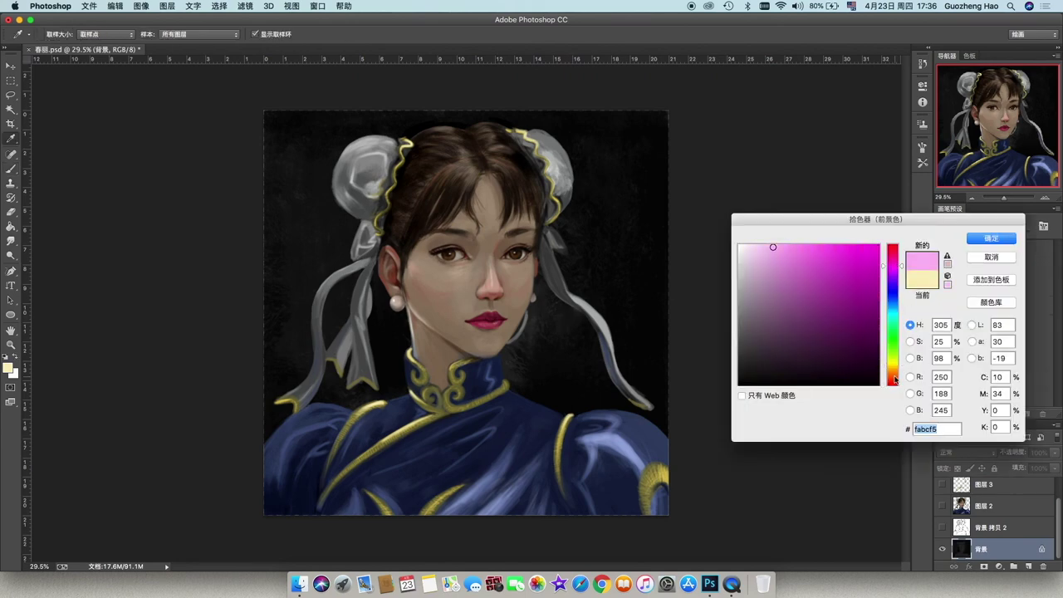
left_click(985, 241)
mouse_move(547, 347)
left_mouse_down()
mouse_move(557, 243)
mouse_move(552, 382)
left_mouse_up()
left_click_drag(409, 356, 370, 243)
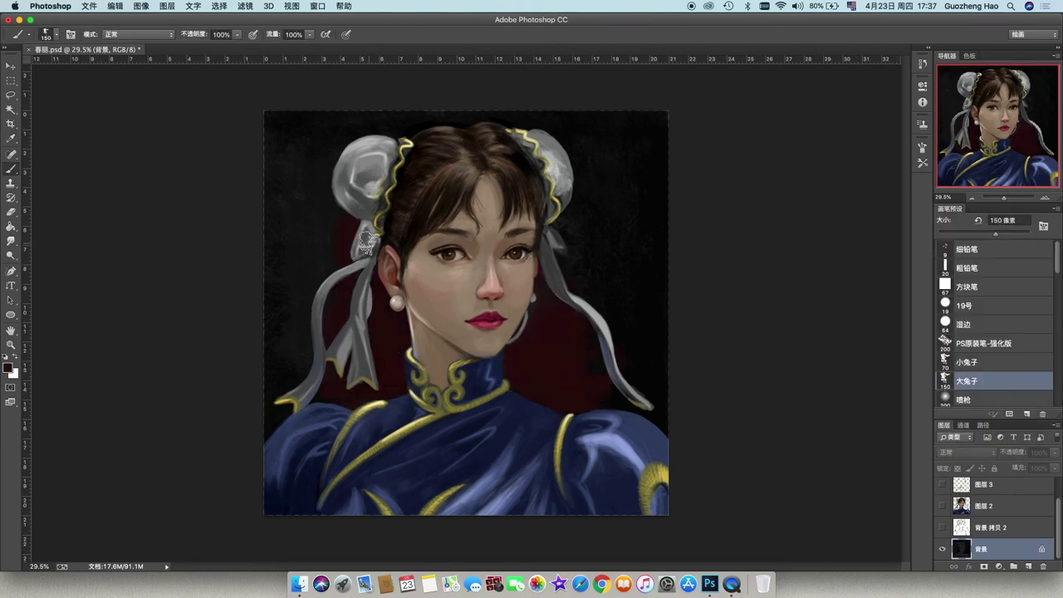
Step: Switch to a reddish-brown colour and paint a glow beside the face
key("F7")
key("Escape")
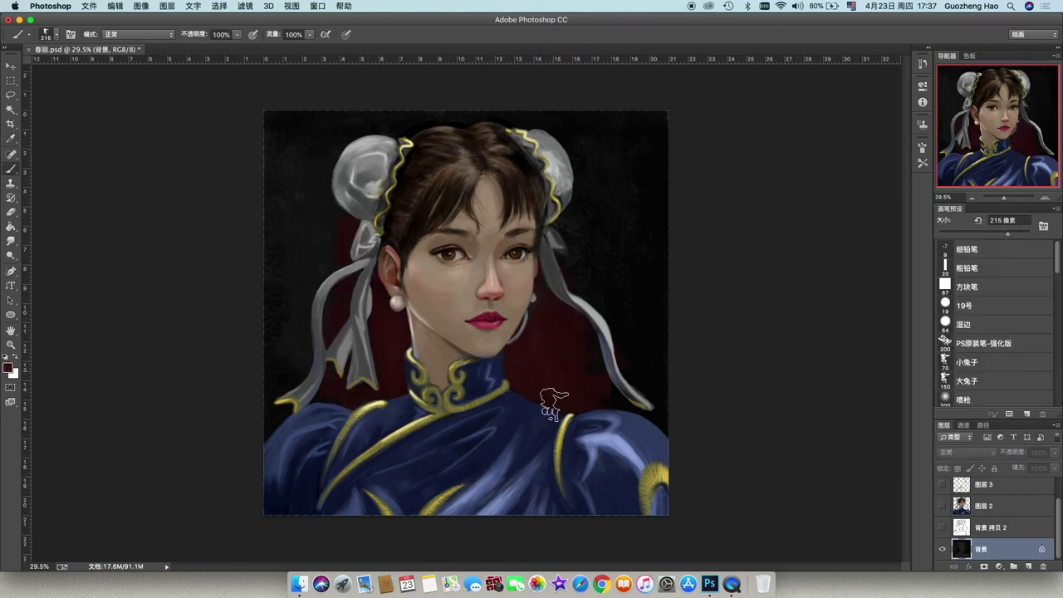
key("F7")
left_click(839, 341)
left_click(991, 237)
left_click_drag(531, 358, 581, 407)
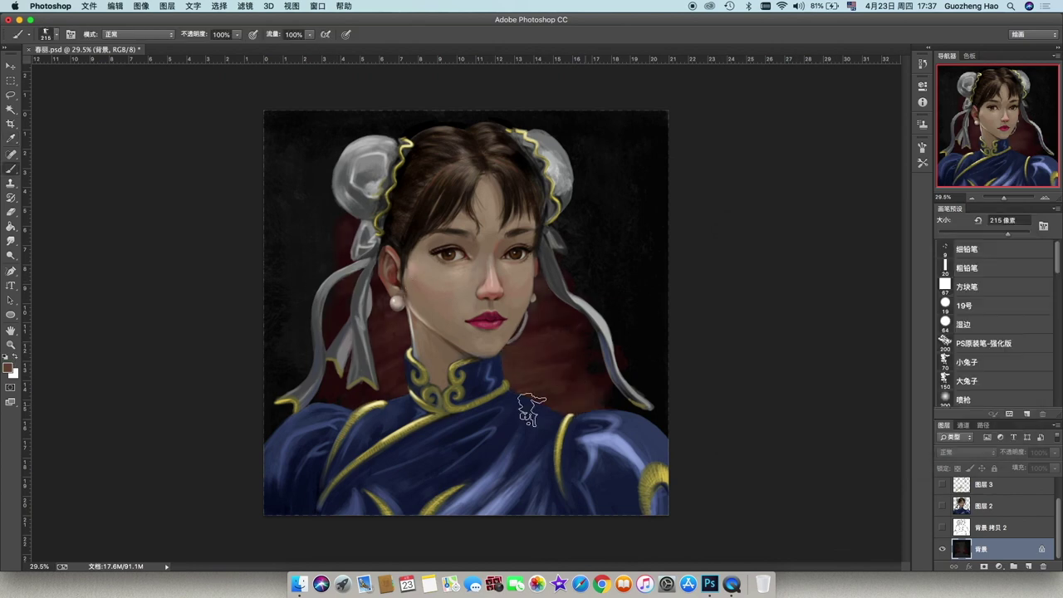
Step: Sample background colours, paint a dark glow near the lower right of the neck, and settle on dark brown
key("F7")
key("Return")
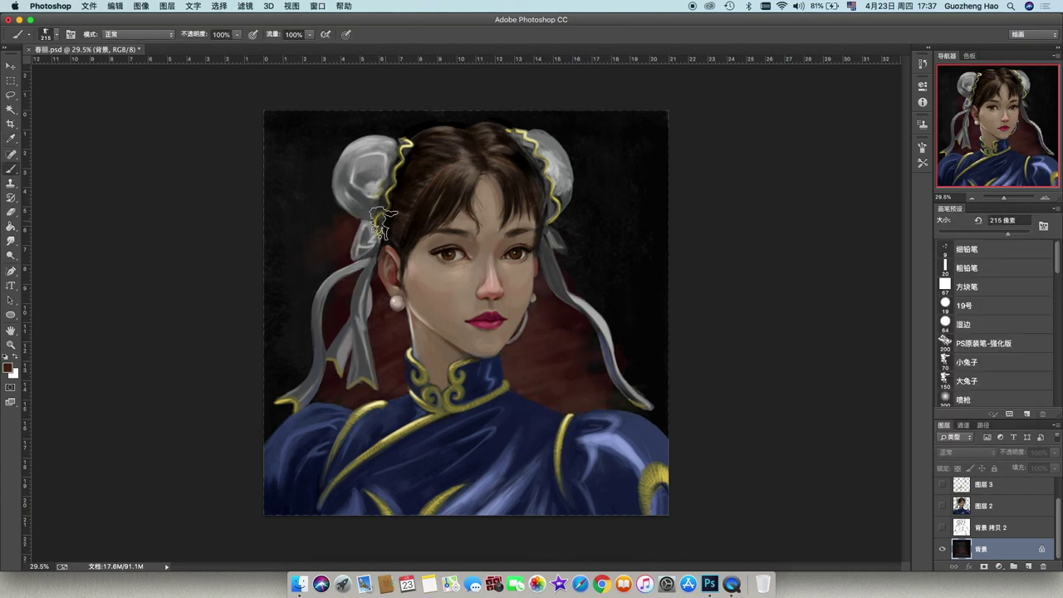
left_click(282, 225, "alt")
left_click_drag(586, 342, 635, 298)
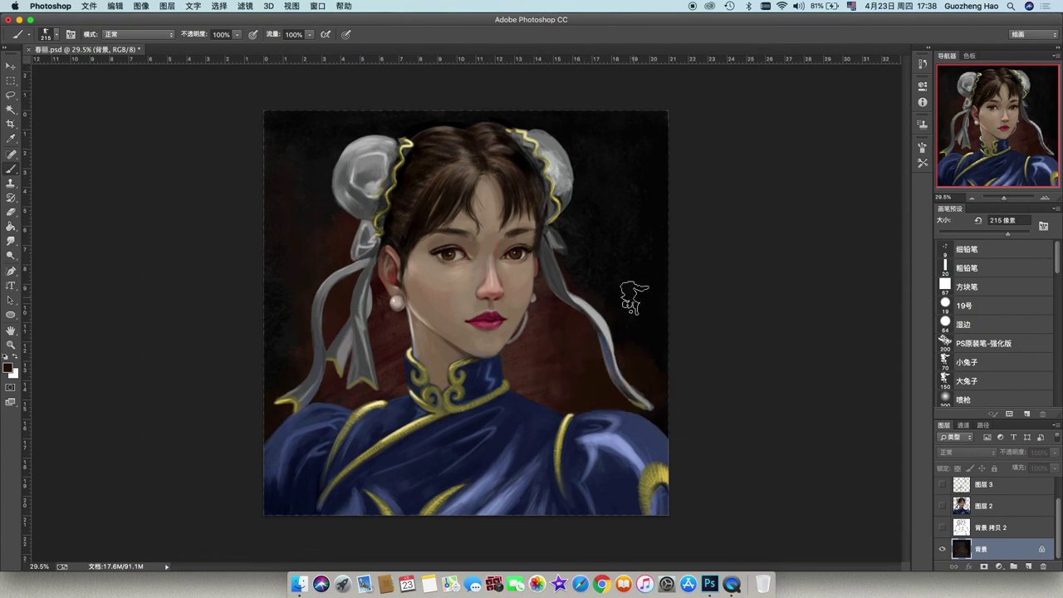
left_click(512, 336, "alt")
key("F7")
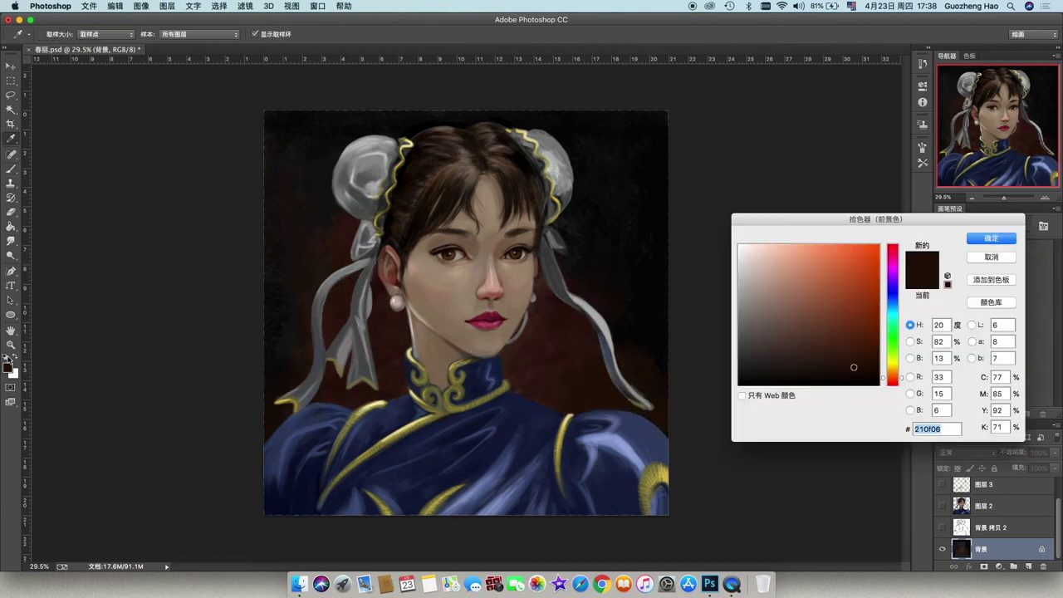
key("Return")
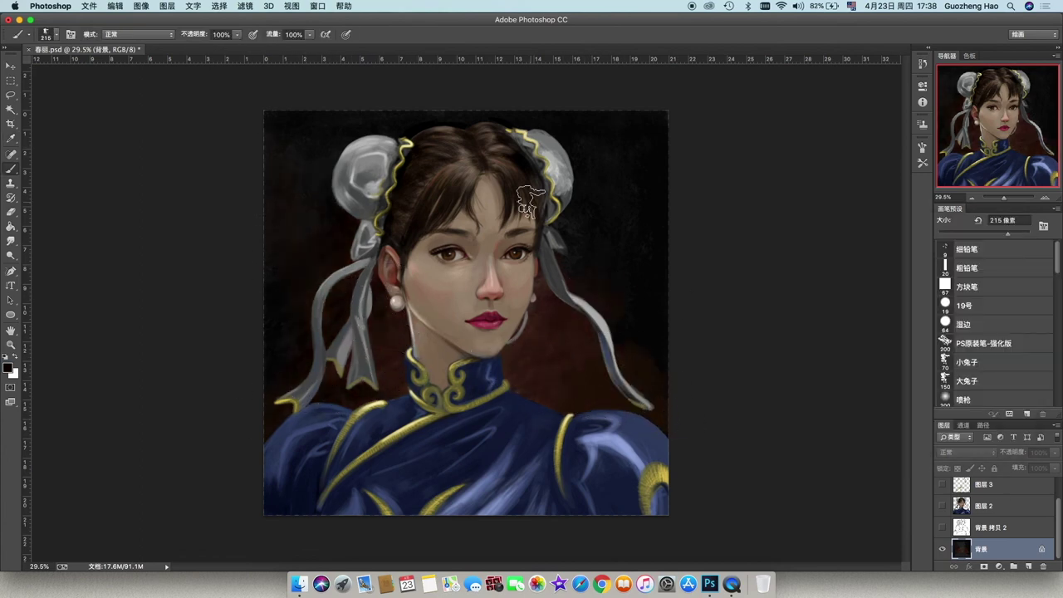